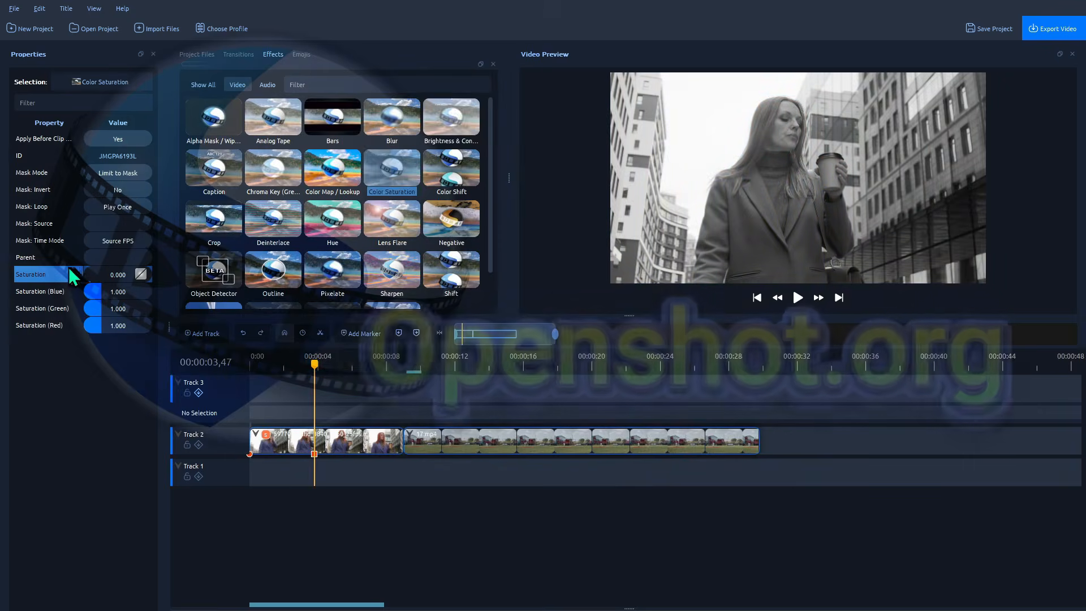
pyautogui.click(117, 240)
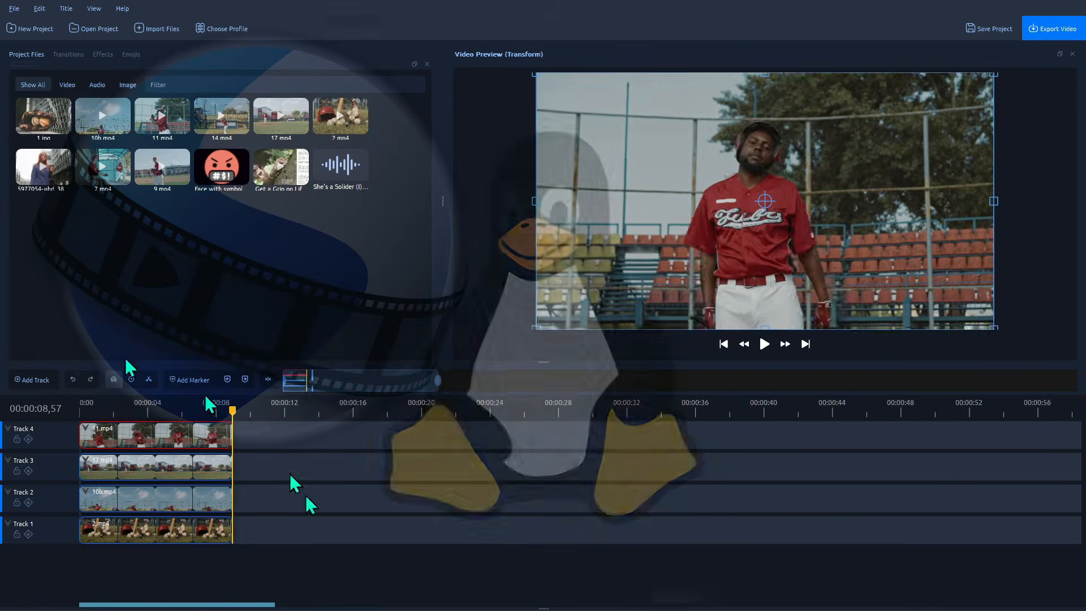
# - Apply the 1/4 Size - Bottom Left layout to the Track 4 clip and 1/4 Size - Bottom Right to the Track 1 clip
pyautogui.rightClick(165, 437)
pyautogui.moveTo(195, 304)
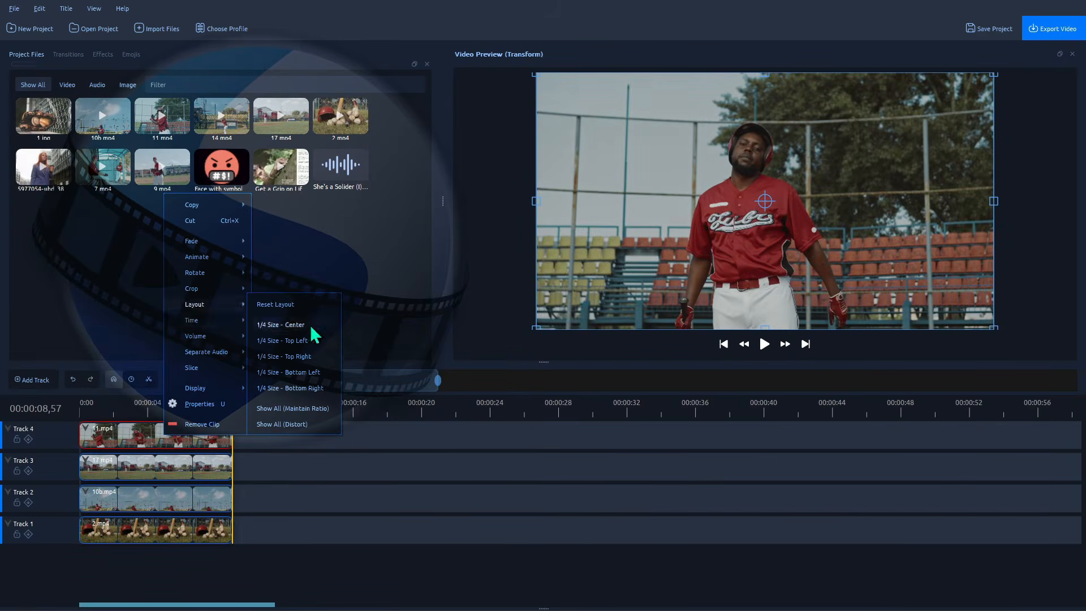
pyautogui.click(309, 373)
pyautogui.rightClick(173, 527)
pyautogui.moveTo(203, 399)
pyautogui.click(317, 482)
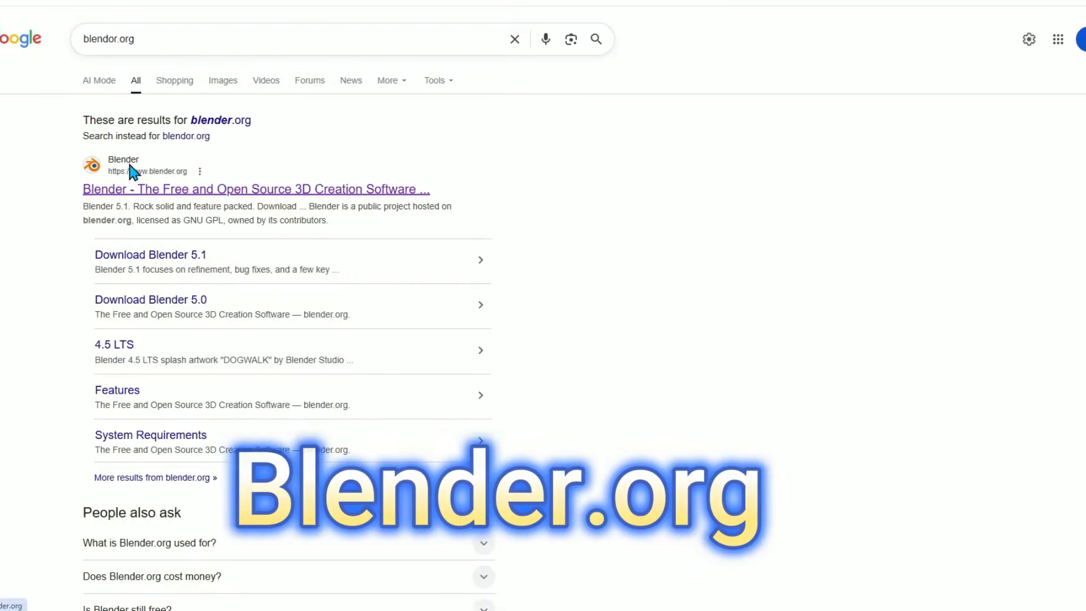
# - Open the official Blender website from the search results
pyautogui.click(129, 169)
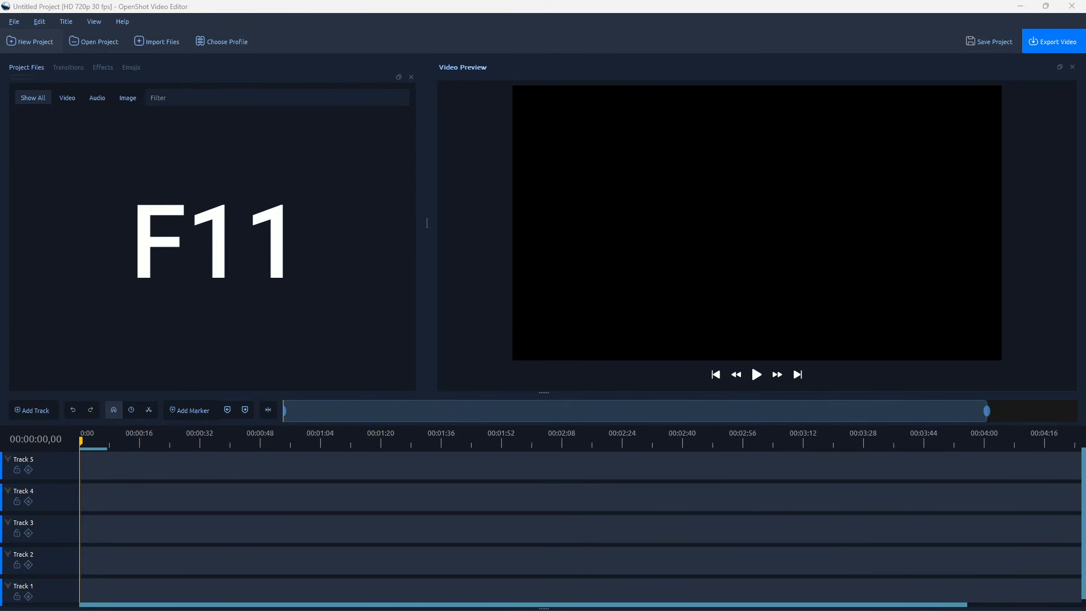
# - Switch to OpenShot Video Editor and display it in full screen
pyautogui.press('F11')
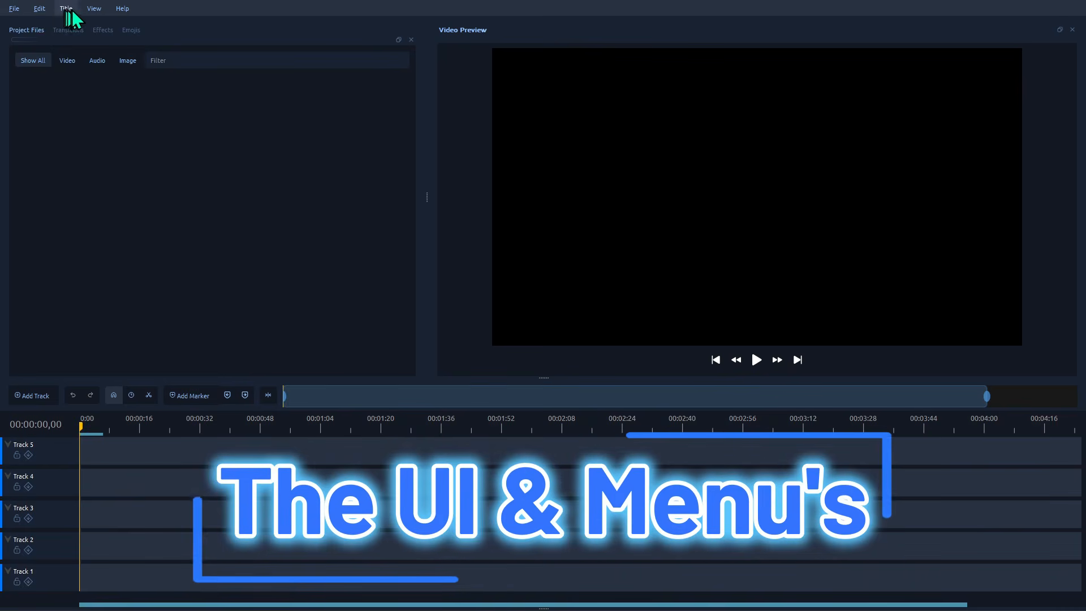
pyautogui.click(14, 8)
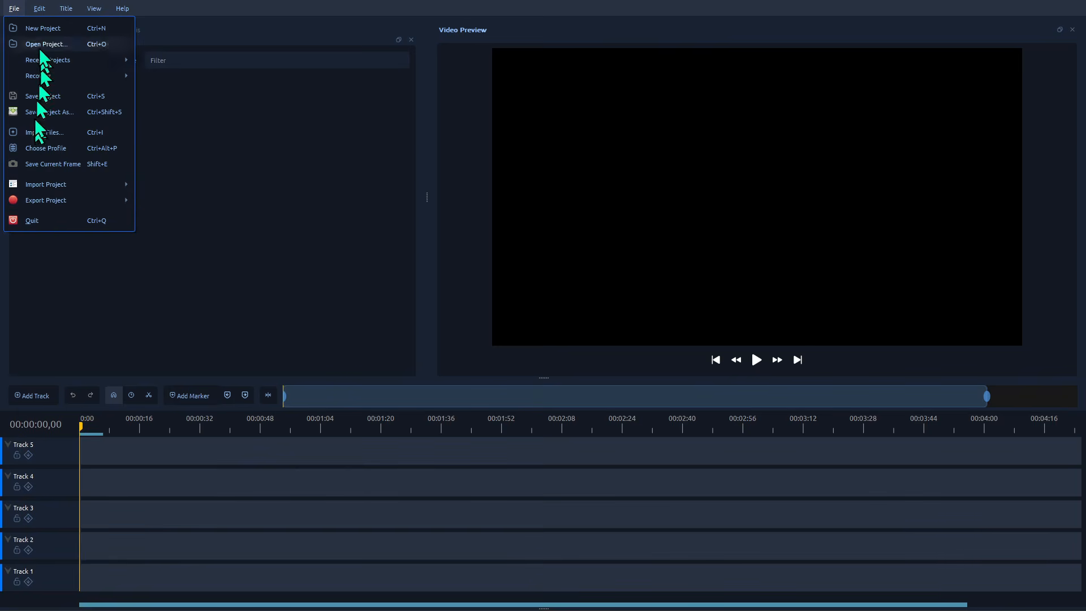
pyautogui.moveTo(40, 8)
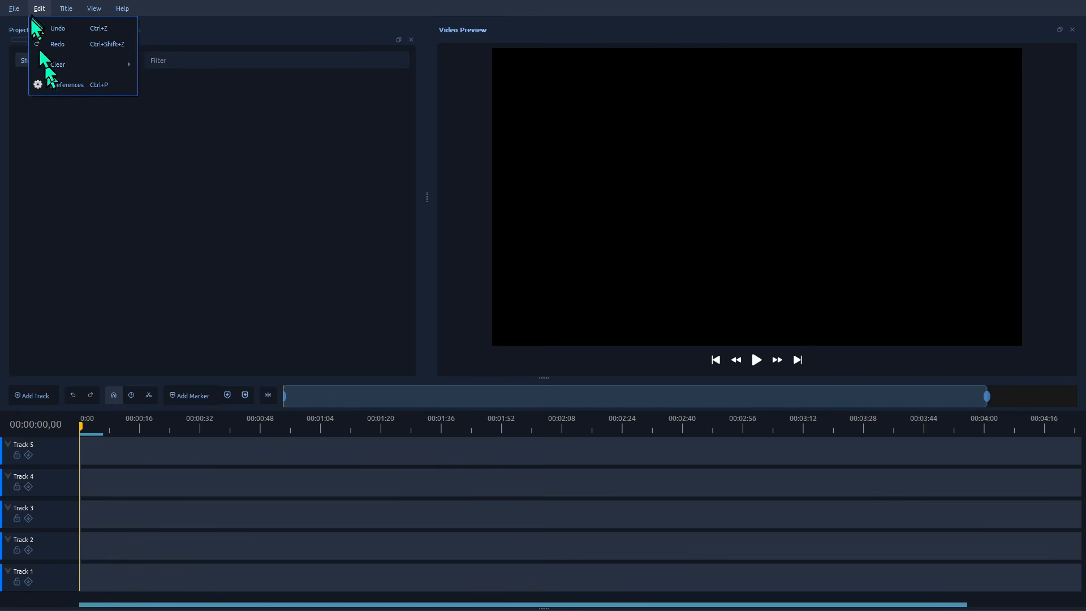
pyautogui.moveTo(66, 70)
pyautogui.click(67, 12)
pyautogui.click(68, 11)
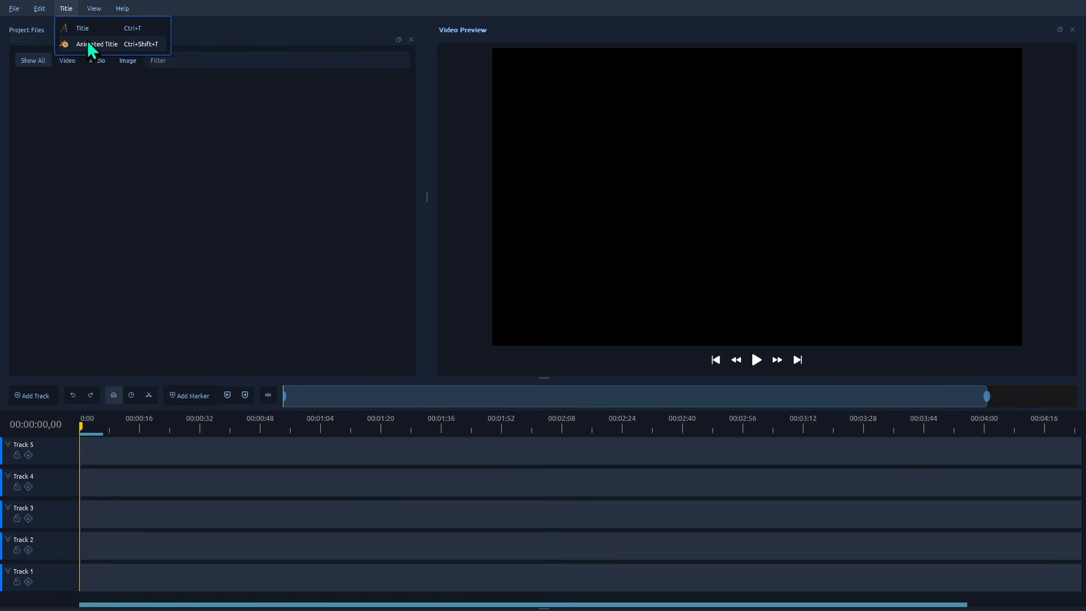
pyautogui.moveTo(91, 14)
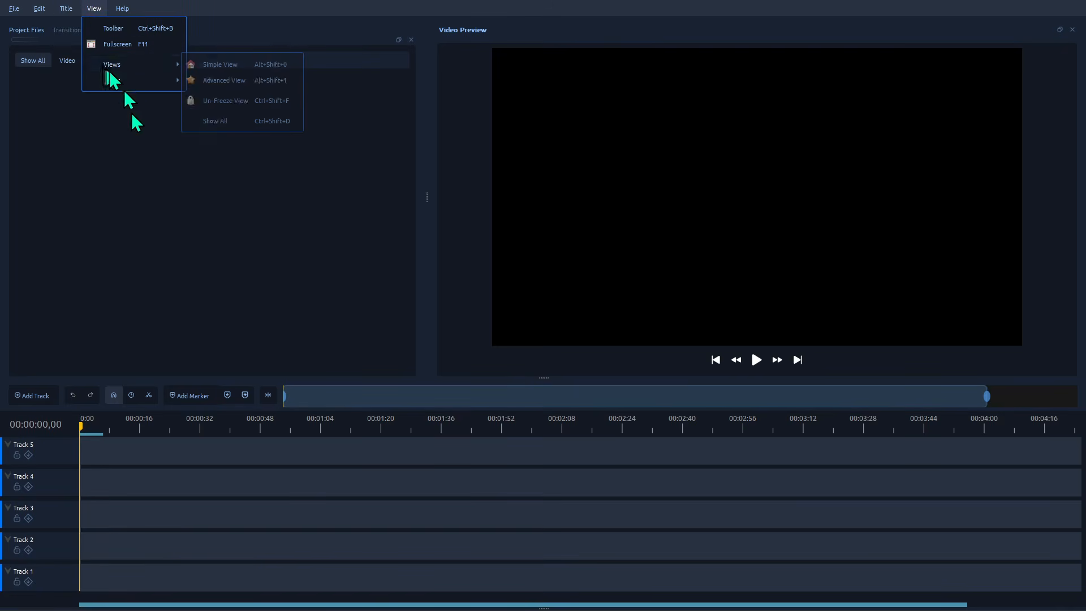
pyautogui.click(34, 110)
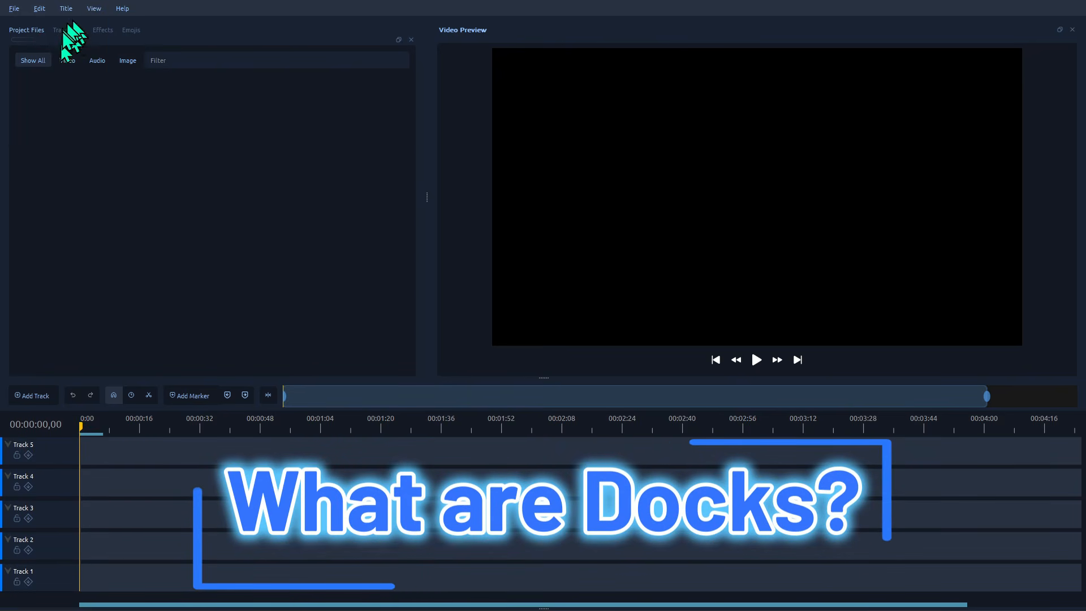
# - Change the workspace to Advanced View and show the toolbar
pyautogui.click(92, 9)
pyautogui.moveTo(125, 80)
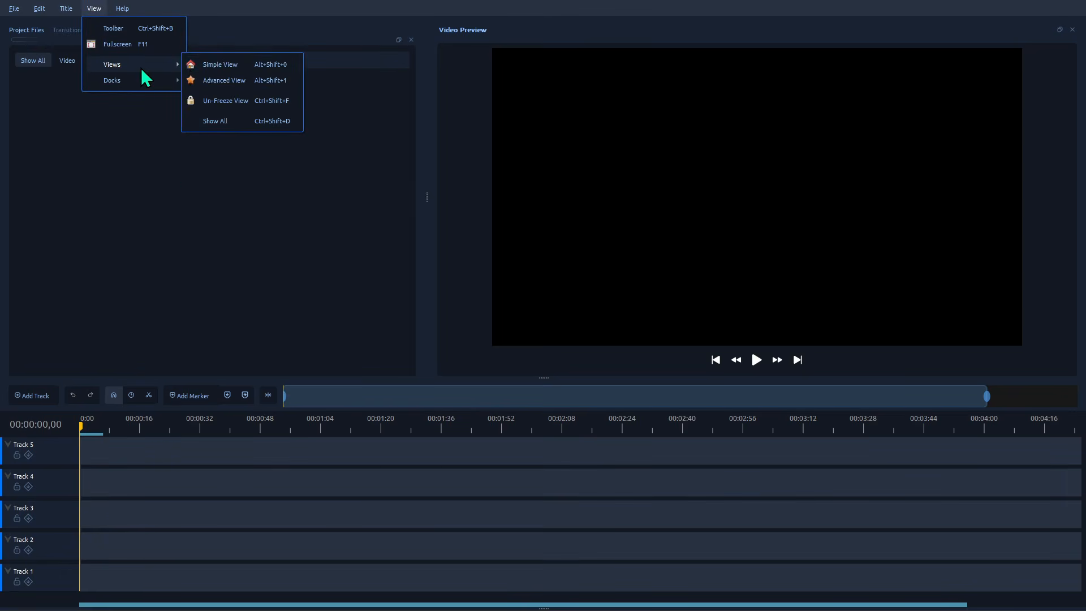
pyautogui.click(276, 78)
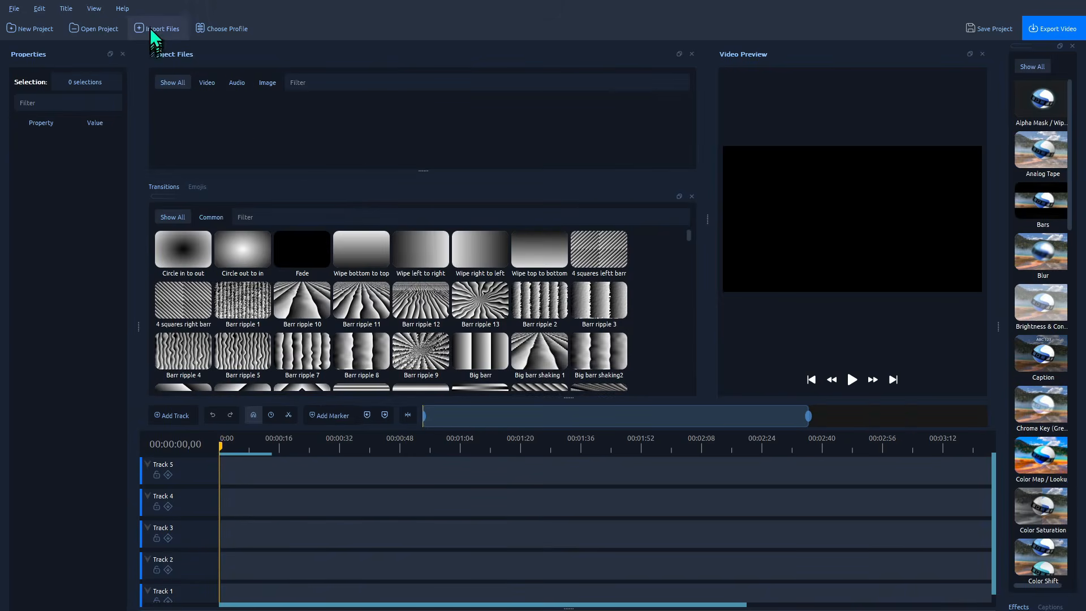
pyautogui.click(93, 8)
pyautogui.click(49, 56)
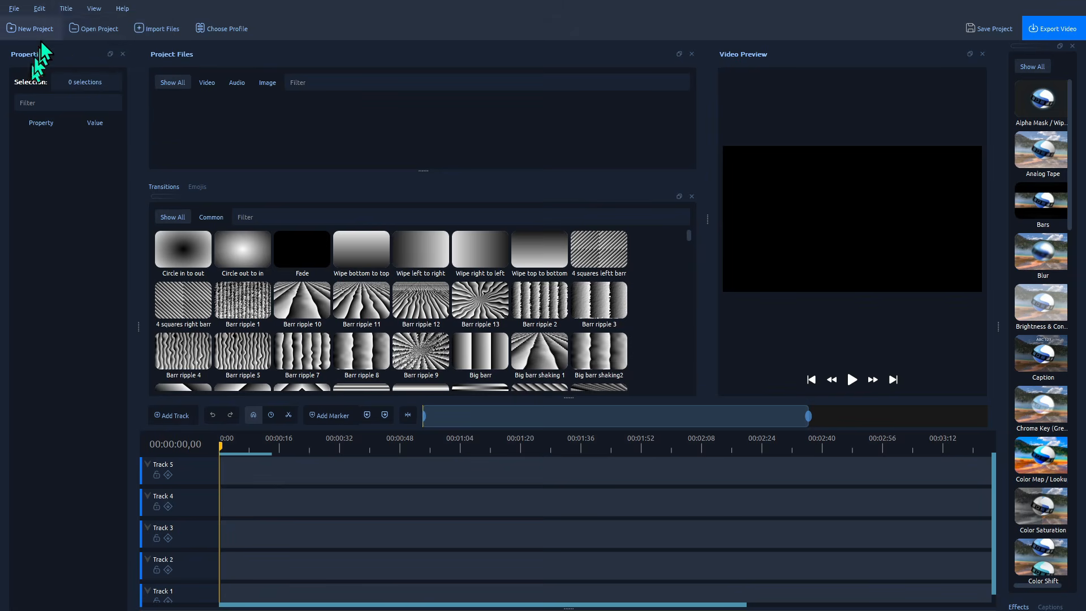
pyautogui.click(94, 8)
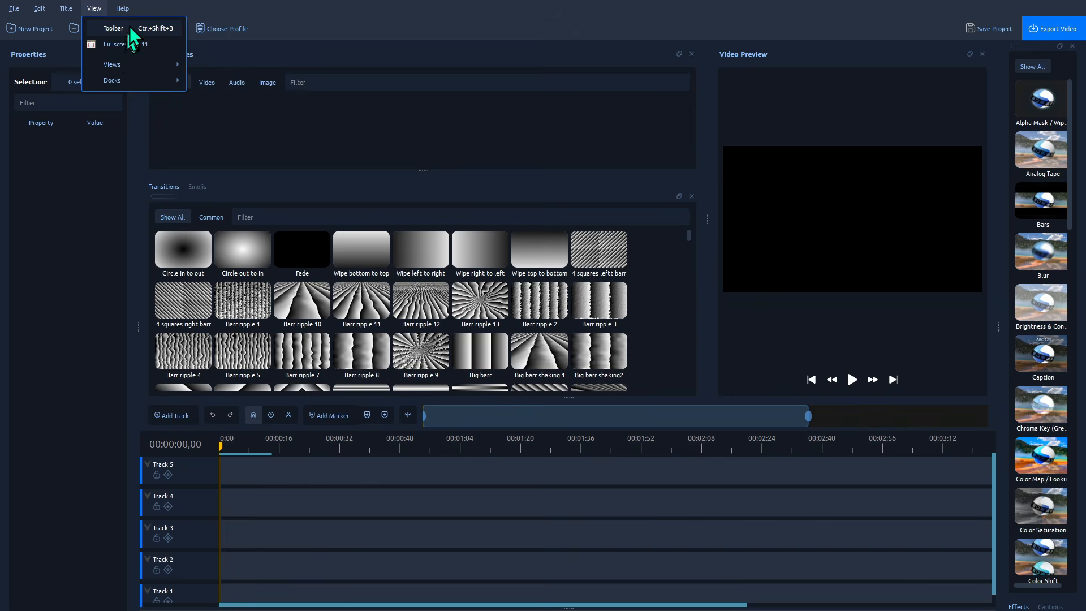
pyautogui.press('Escape')
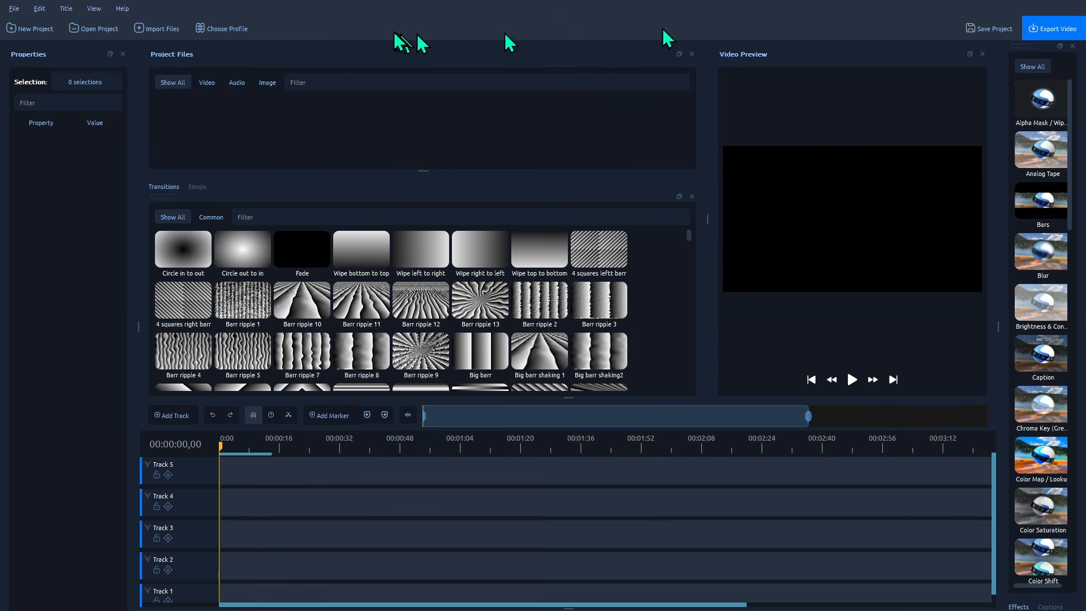
# - Review the available project profiles without choosing one, and view the Help commands
pyautogui.click(206, 29)
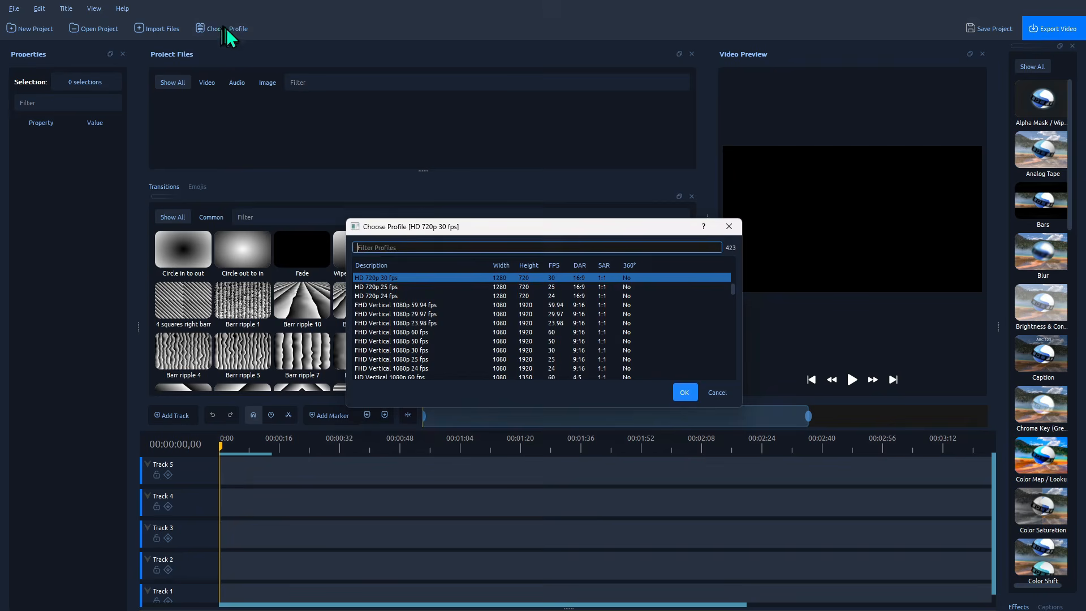
pyautogui.click(717, 392)
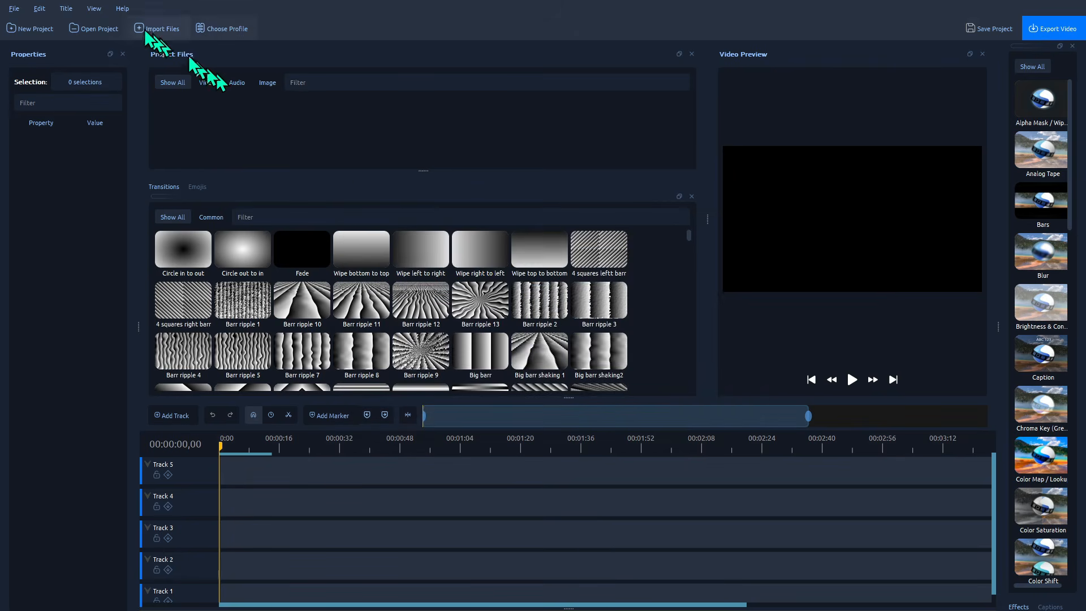
pyautogui.click(125, 9)
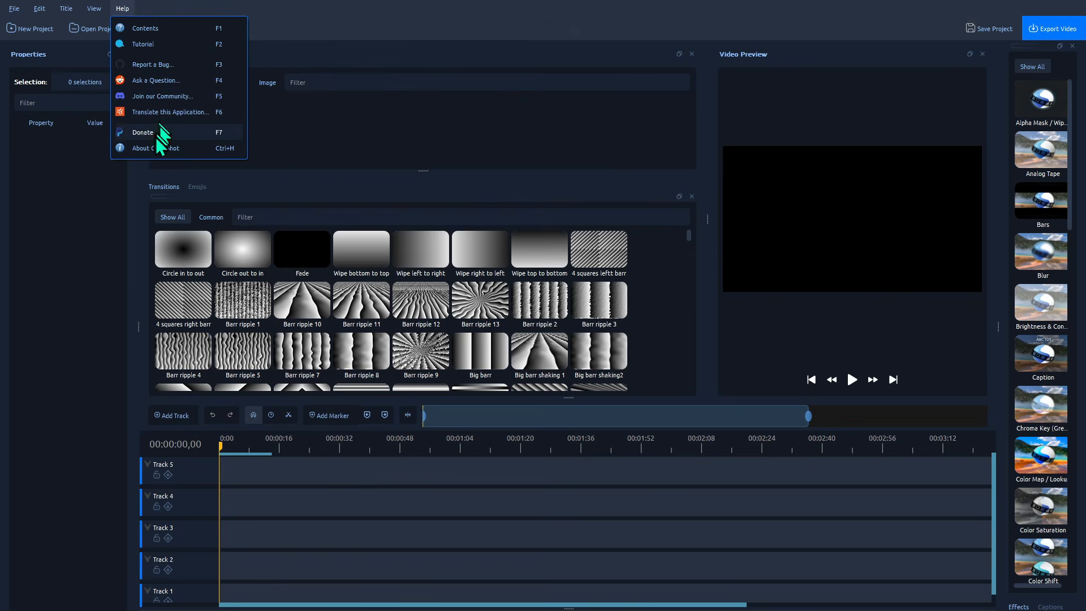
pyautogui.click(14, 8)
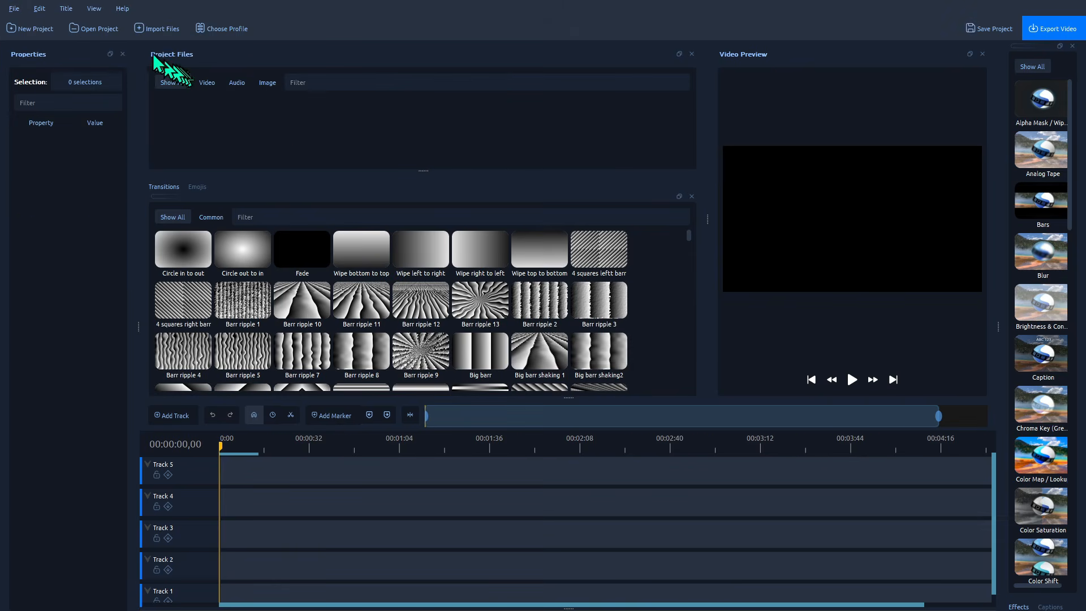
# - Change the workspace back to Simple View
pyautogui.click(94, 8)
pyautogui.moveTo(145, 71)
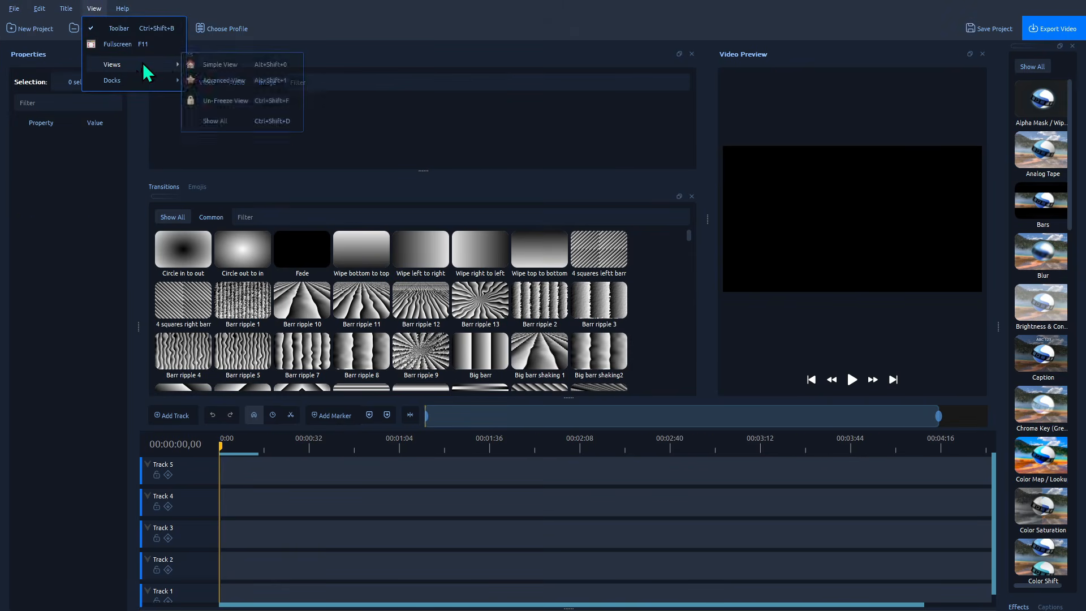
pyautogui.click(227, 65)
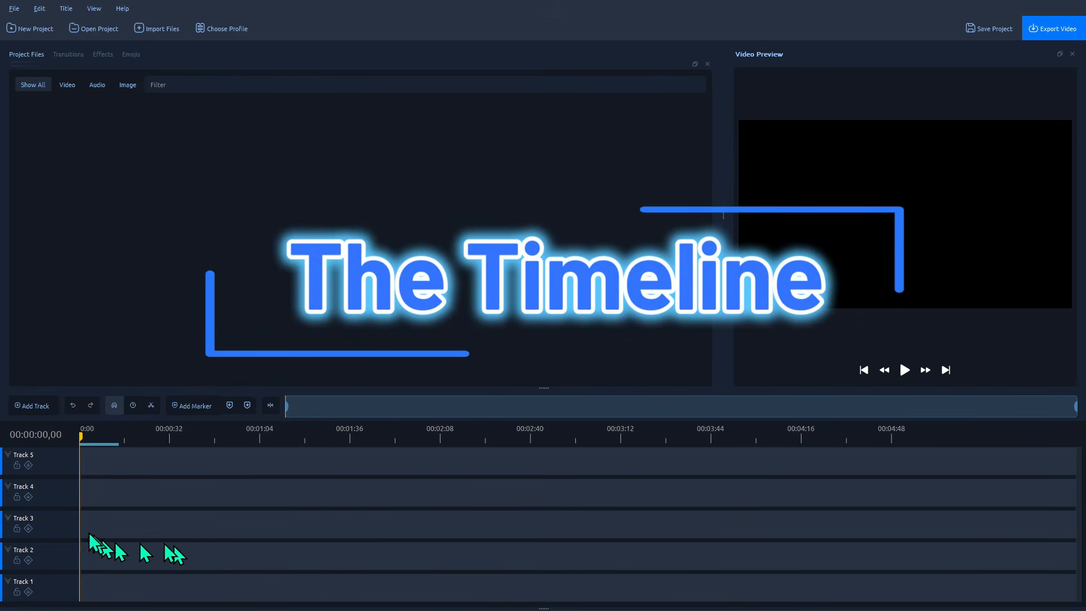
# - Check the options offered for a timeline track and zoom the timeline in to span roughly 3 minutes 30 seconds
pyautogui.rightClick(53, 461)
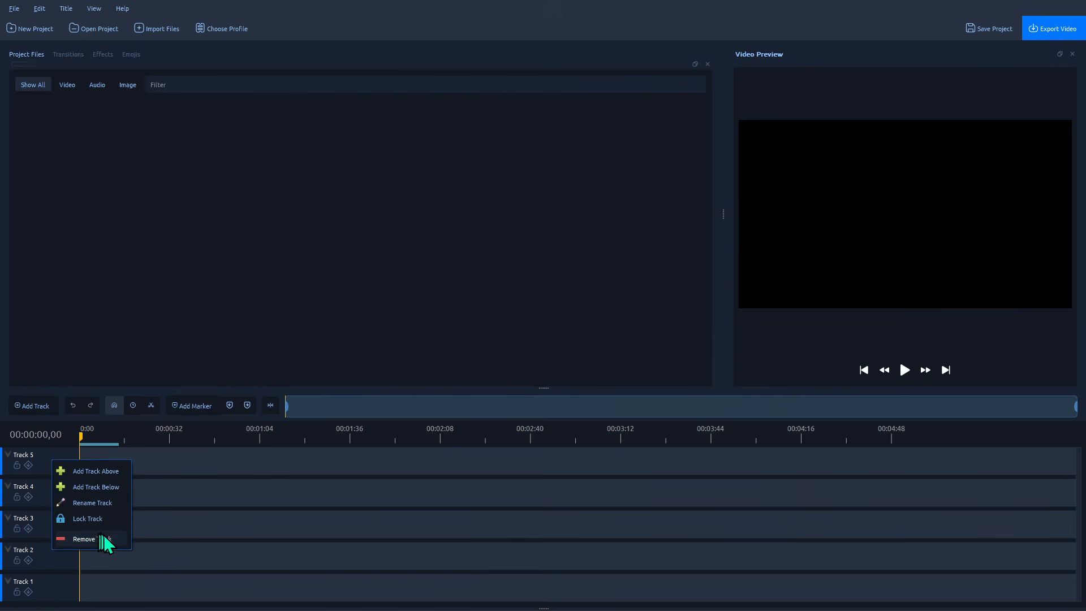
pyautogui.click(177, 538)
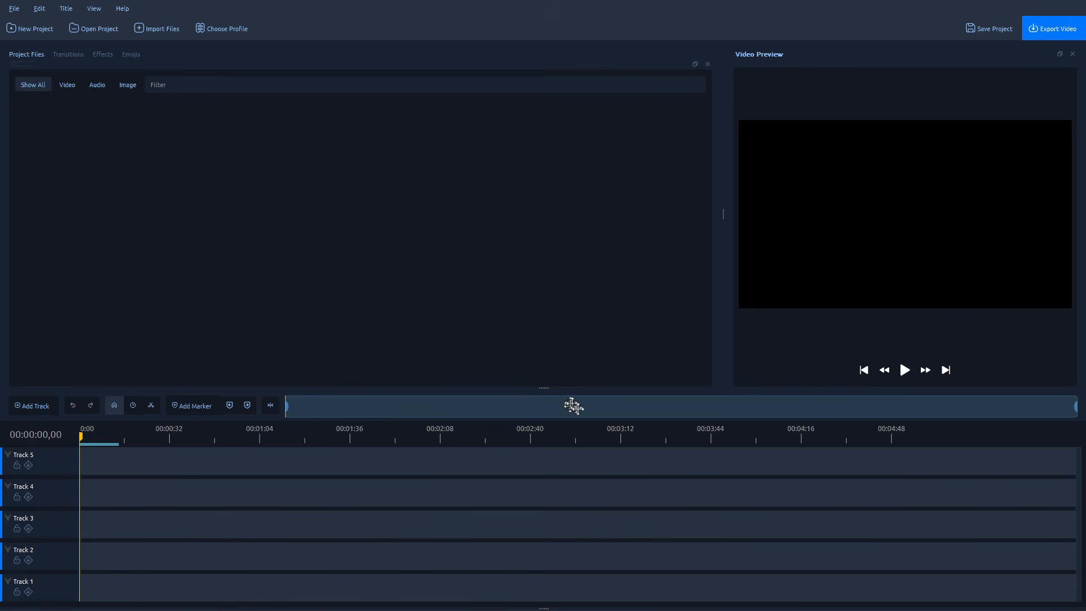
pyautogui.moveTo(1073, 405); pyautogui.dragTo(852, 406)
pyautogui.moveTo(434, 415); pyautogui.dragTo(407, 397)
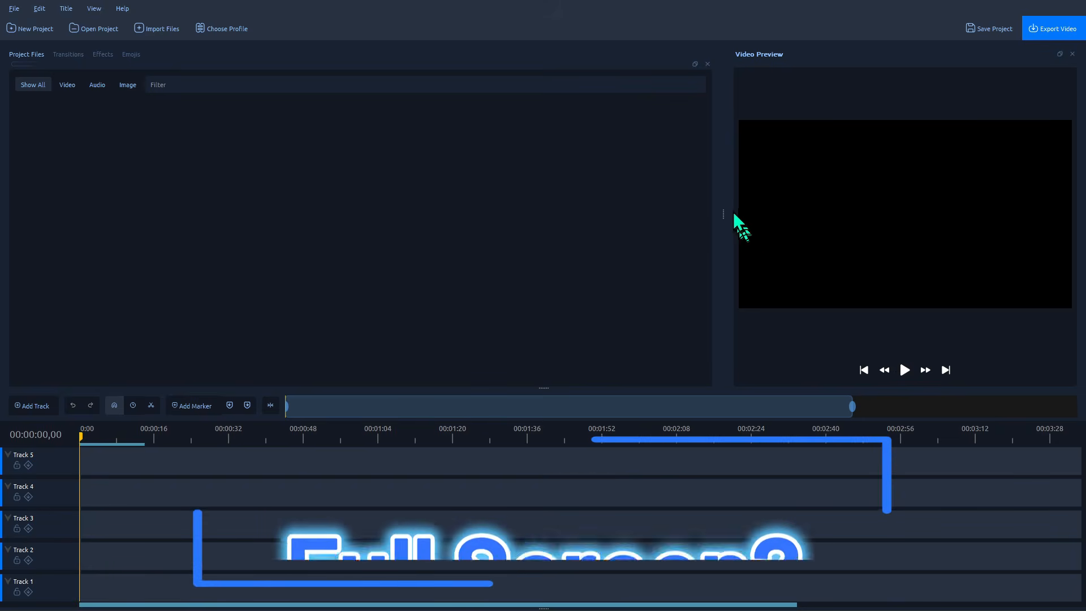
# - Resize the docks to narrow Project Files and enlarge the Video Preview while keeping all five timeline tracks in view
pyautogui.moveTo(722, 214); pyautogui.dragTo(161, 247)
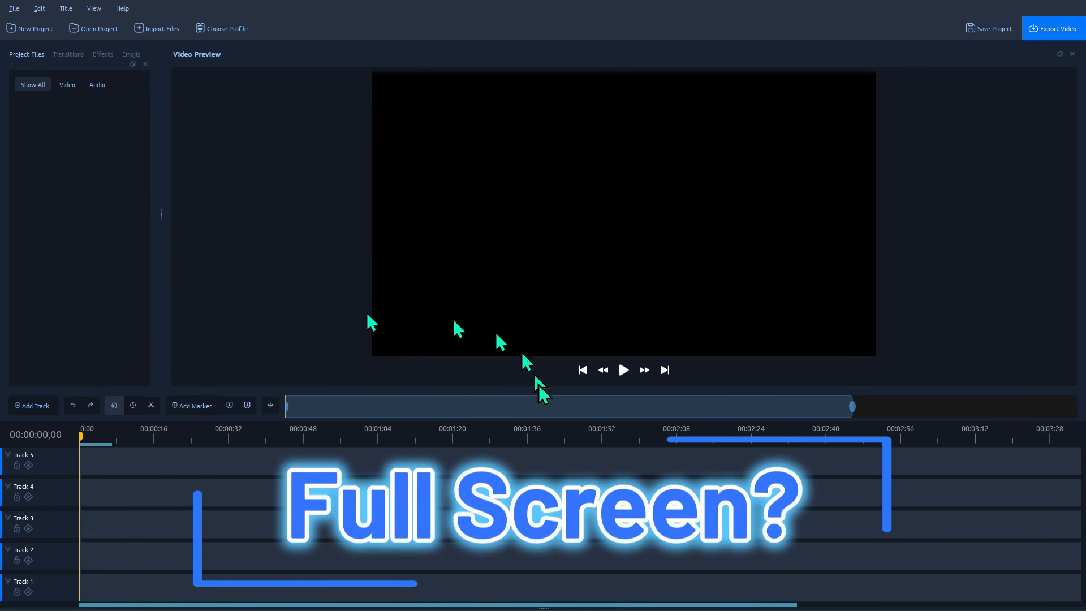
pyautogui.moveTo(540, 387); pyautogui.dragTo(541, 518)
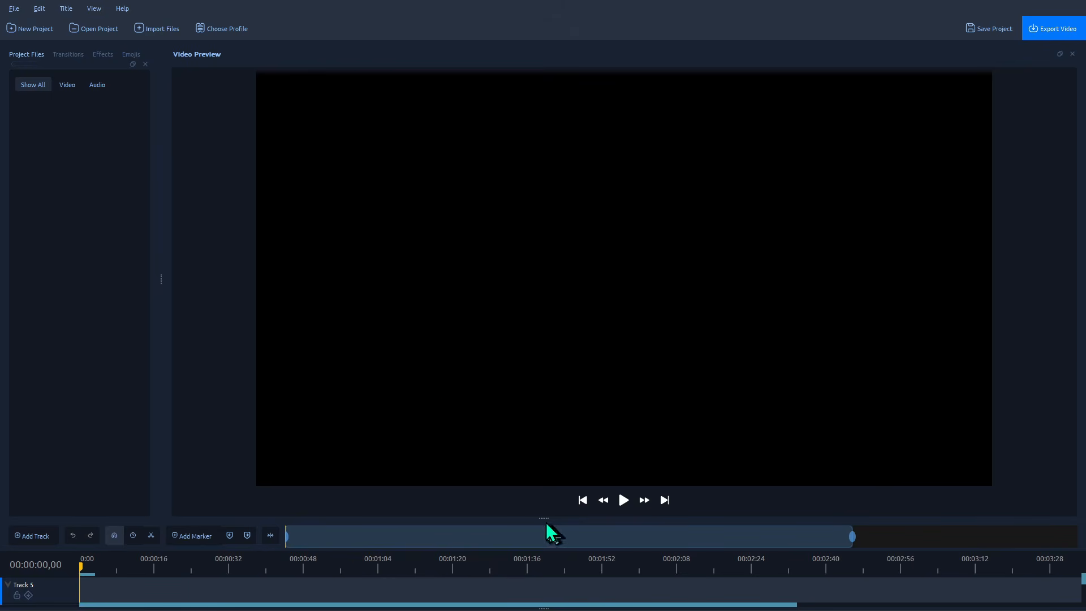
pyautogui.moveTo(544, 517); pyautogui.dragTo(536, 363)
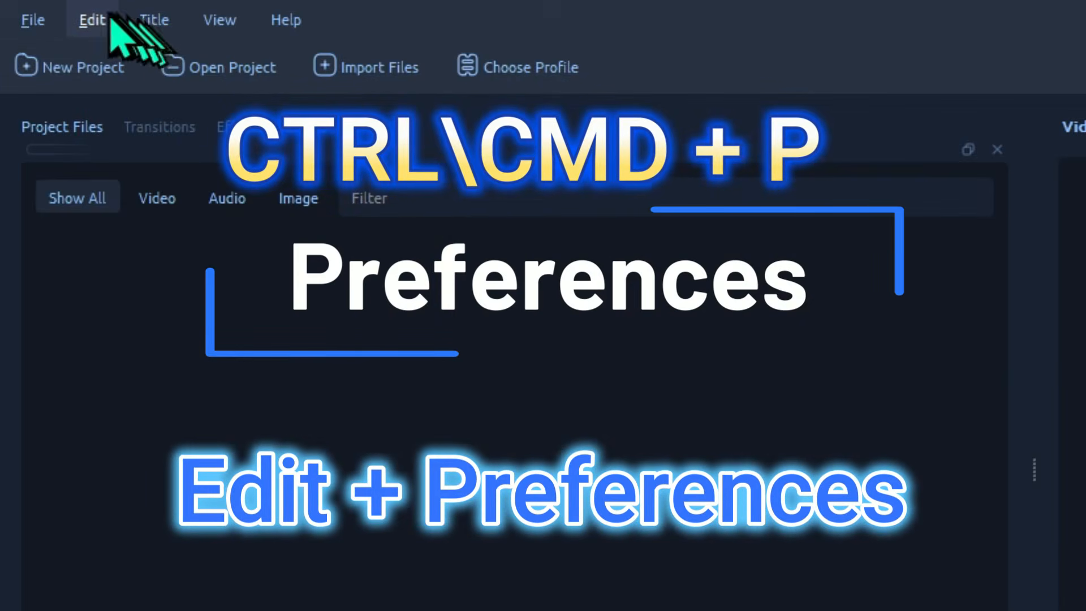
# - Open the preferences, look through the video profiles and set the default profile to FHD 1080p 60 fps (1920x1080)
pyautogui.click(107, 19)
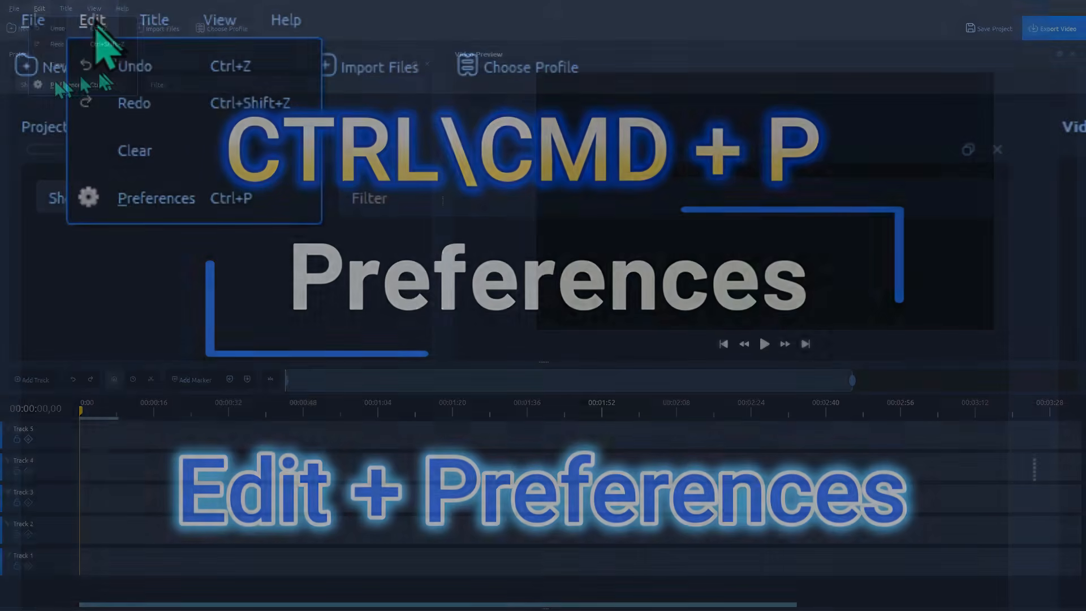
pyautogui.click(135, 195)
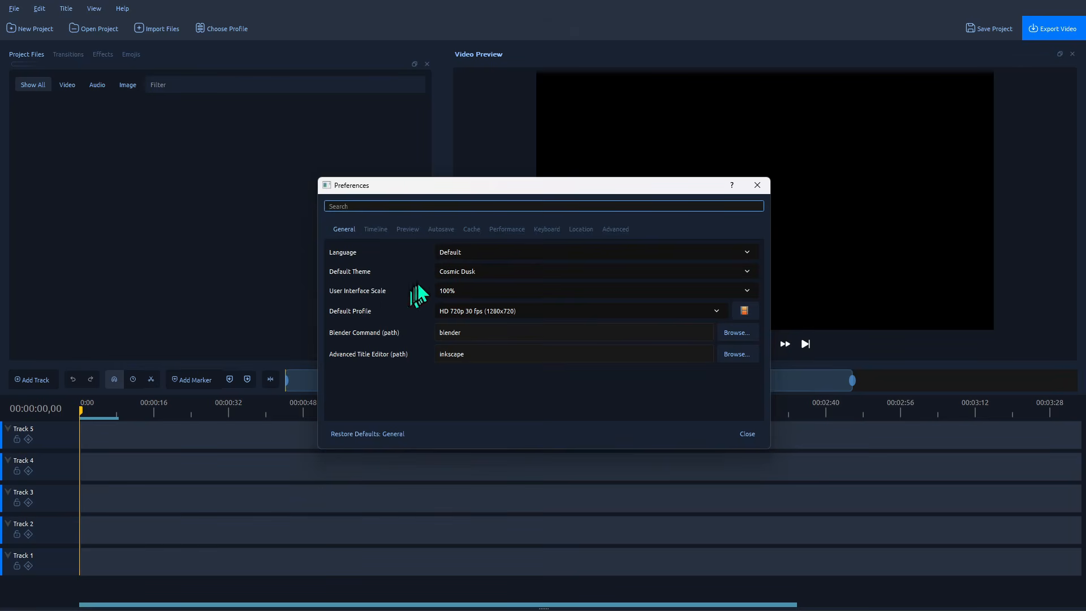
pyautogui.click(717, 310)
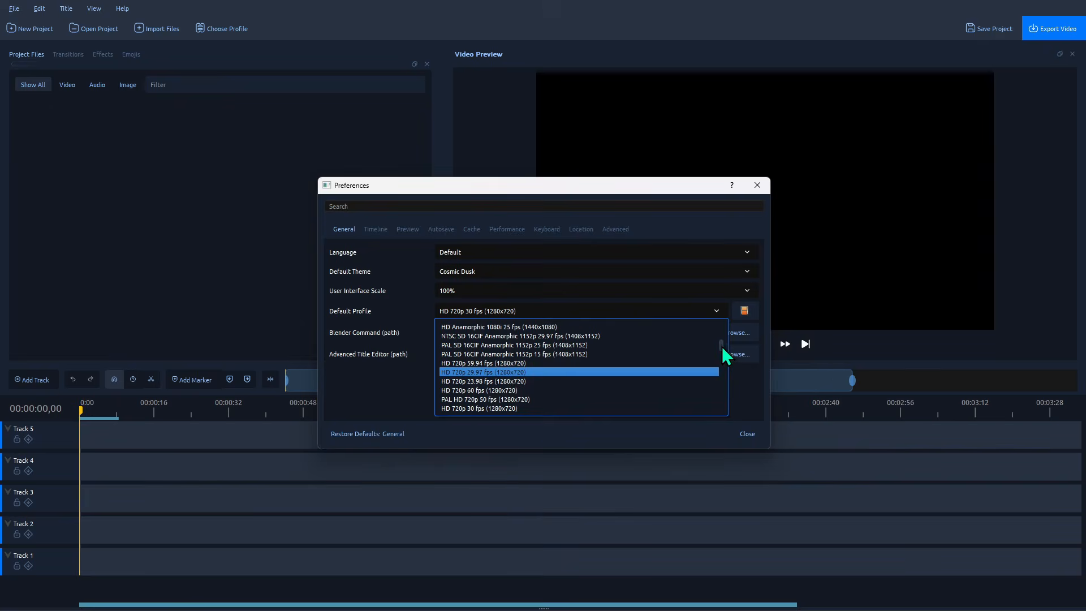
pyautogui.moveTo(721, 346); pyautogui.dragTo(721, 304)
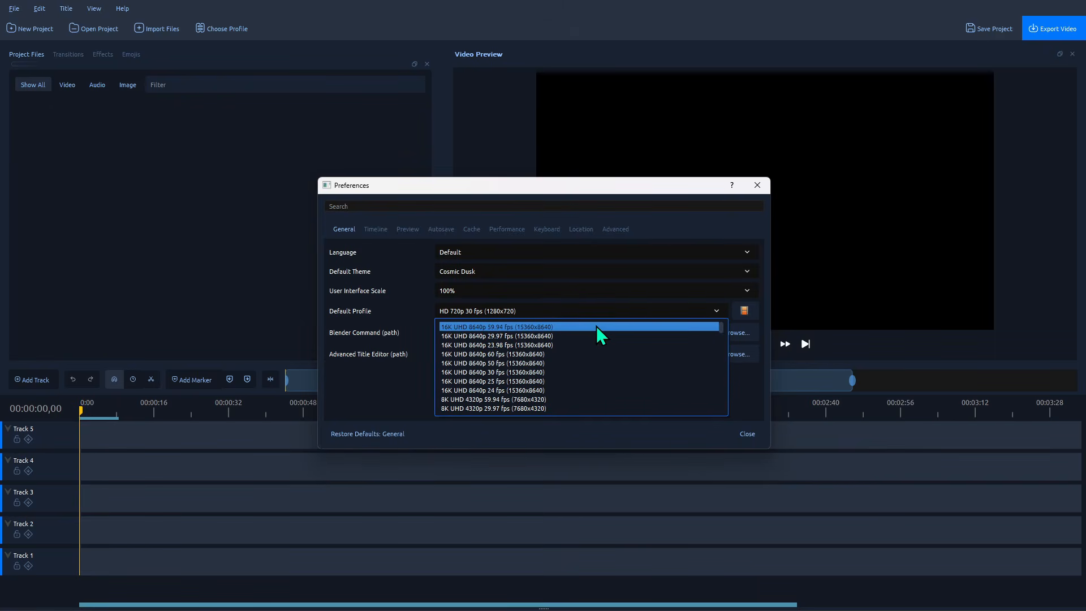
pyautogui.moveTo(721, 328); pyautogui.dragTo(722, 340)
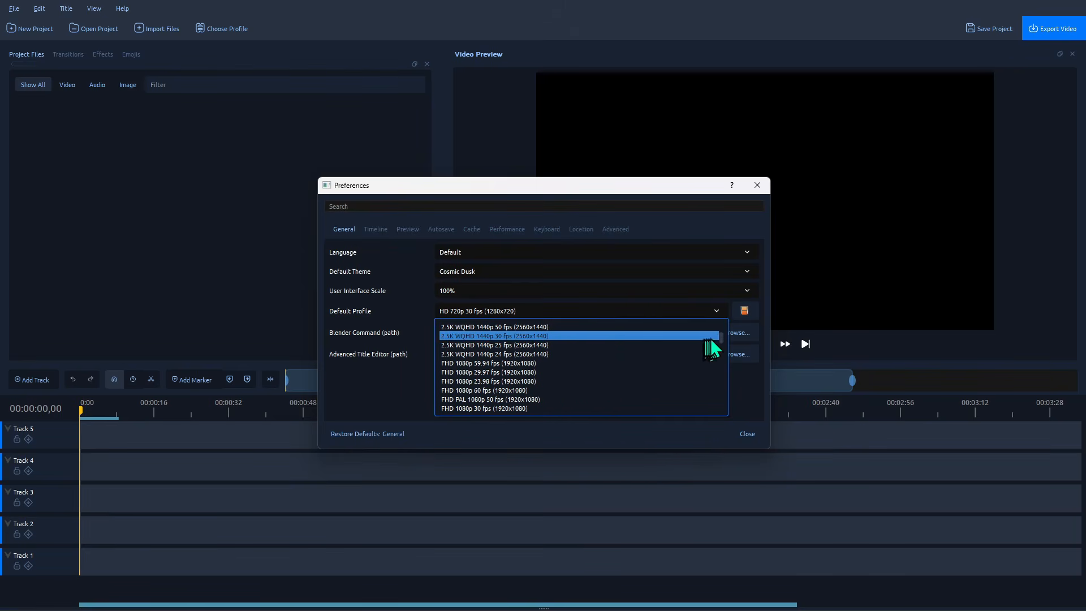
pyautogui.moveTo(720, 336); pyautogui.dragTo(712, 348)
pyautogui.scroll(-2, 591, 382)
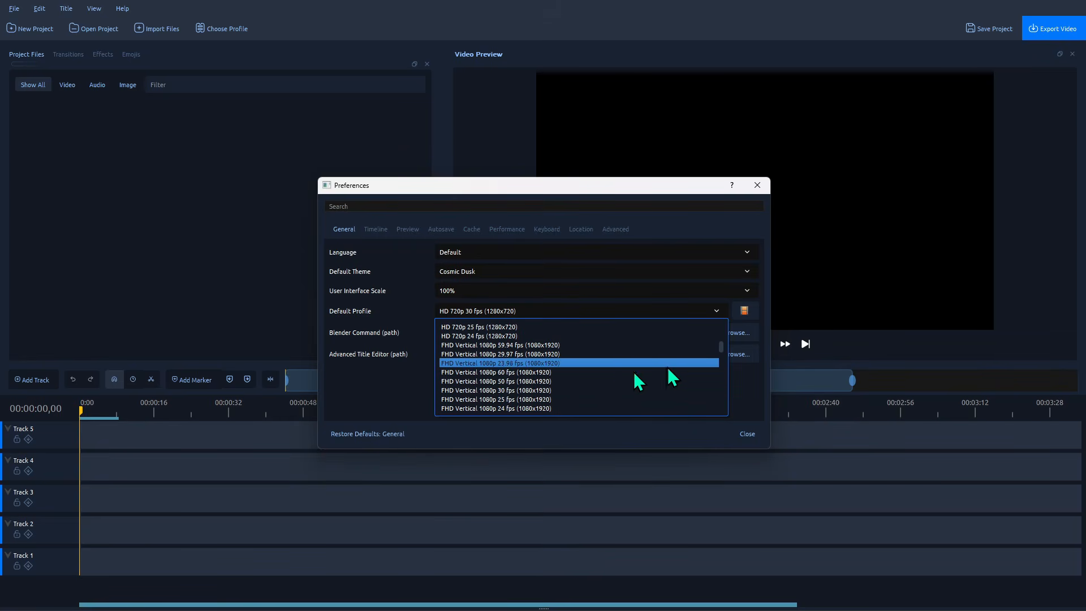
pyautogui.moveTo(721, 348); pyautogui.dragTo(718, 324)
pyautogui.click(717, 312)
pyautogui.click(717, 311)
pyautogui.scroll(3, 642, 370)
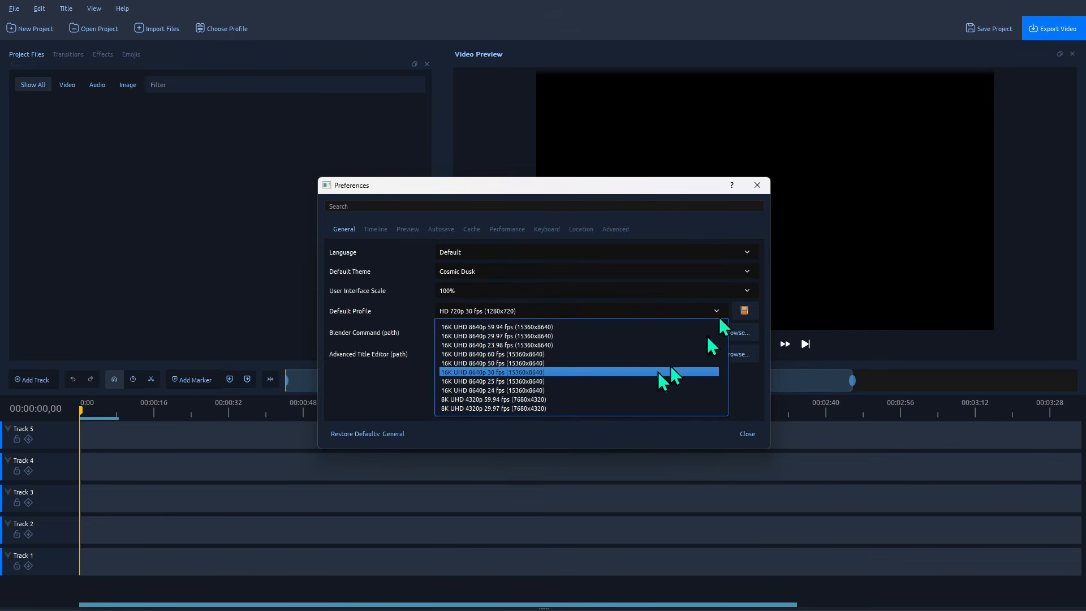
pyautogui.scroll(3, 651, 371)
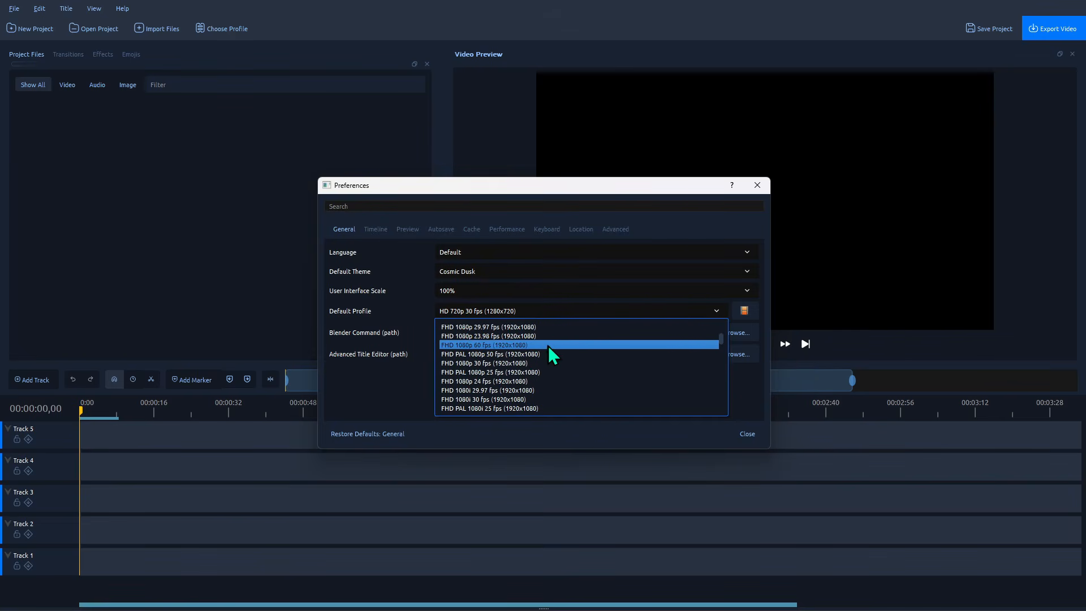
pyautogui.click(548, 345)
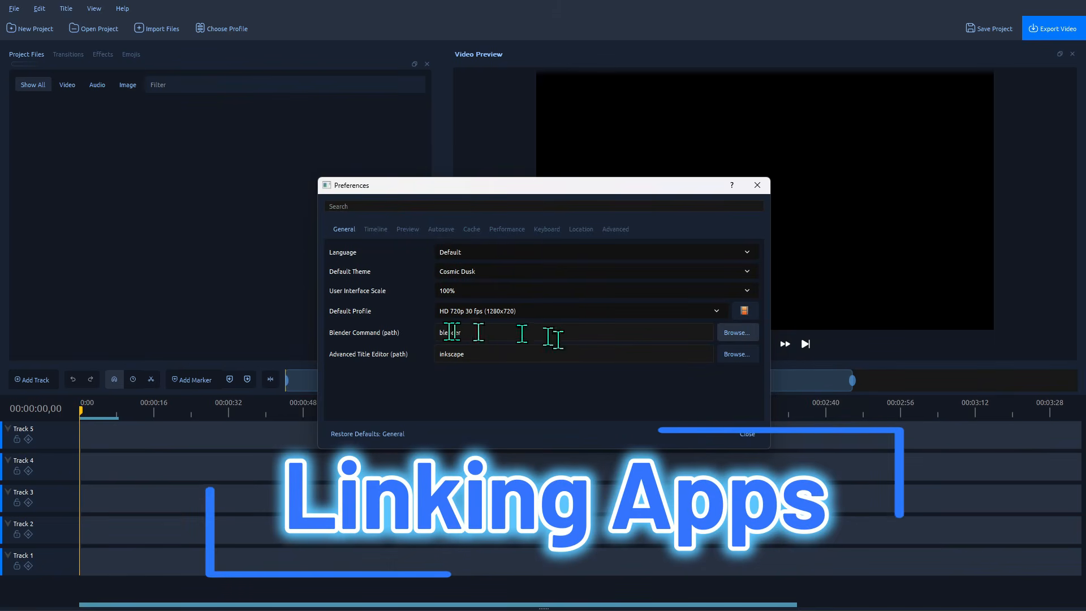
# - Locate the Blender 5.1 shortcut in Windows File Explorer as reference for the Blender command path
pyautogui.click(736, 333)
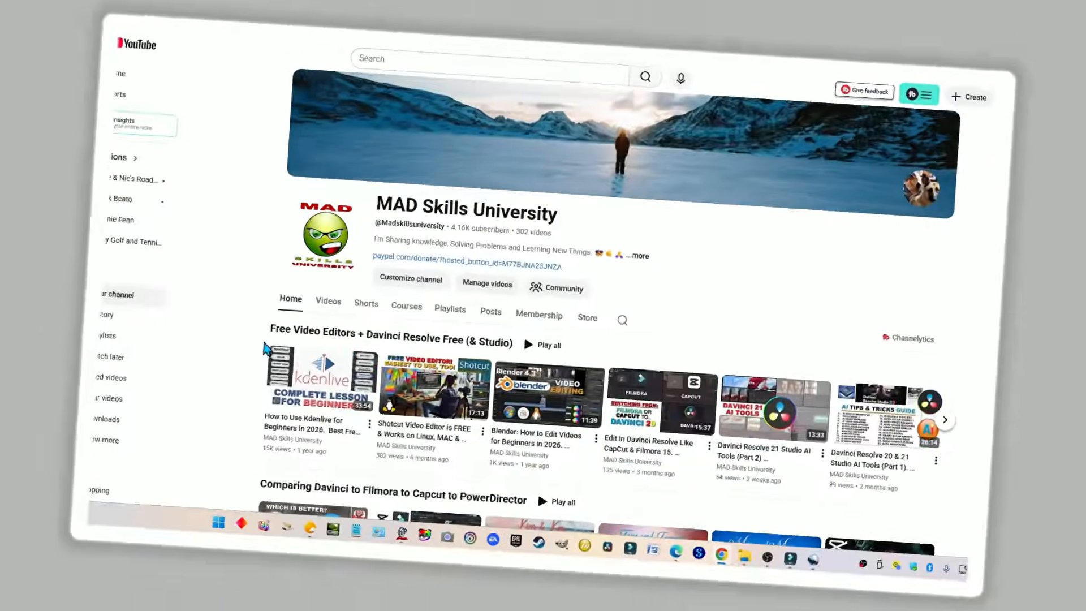
pyautogui.press('super')
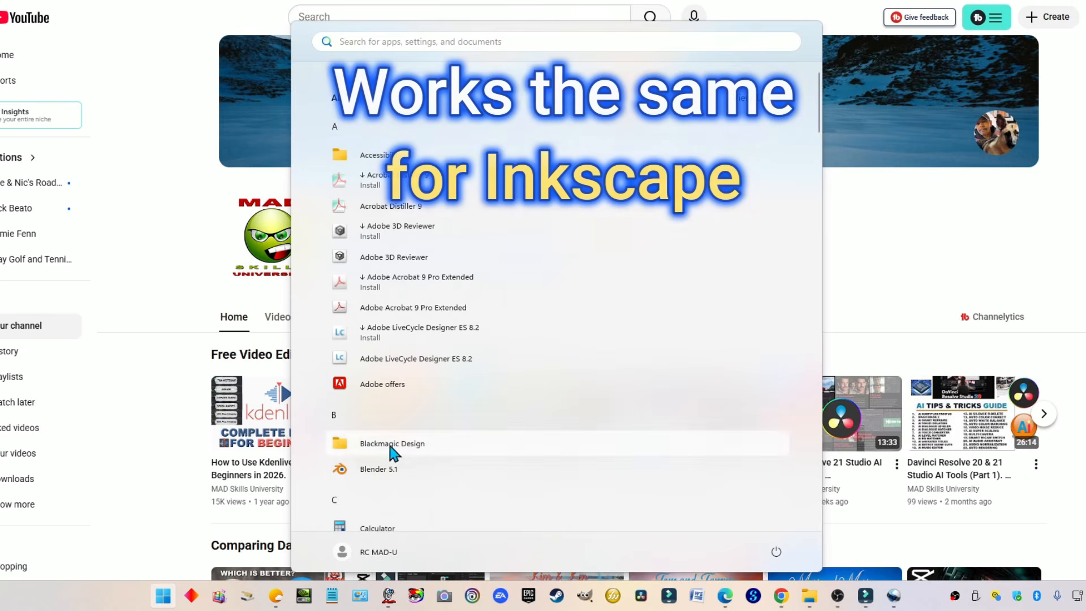
pyautogui.rightClick(372, 475)
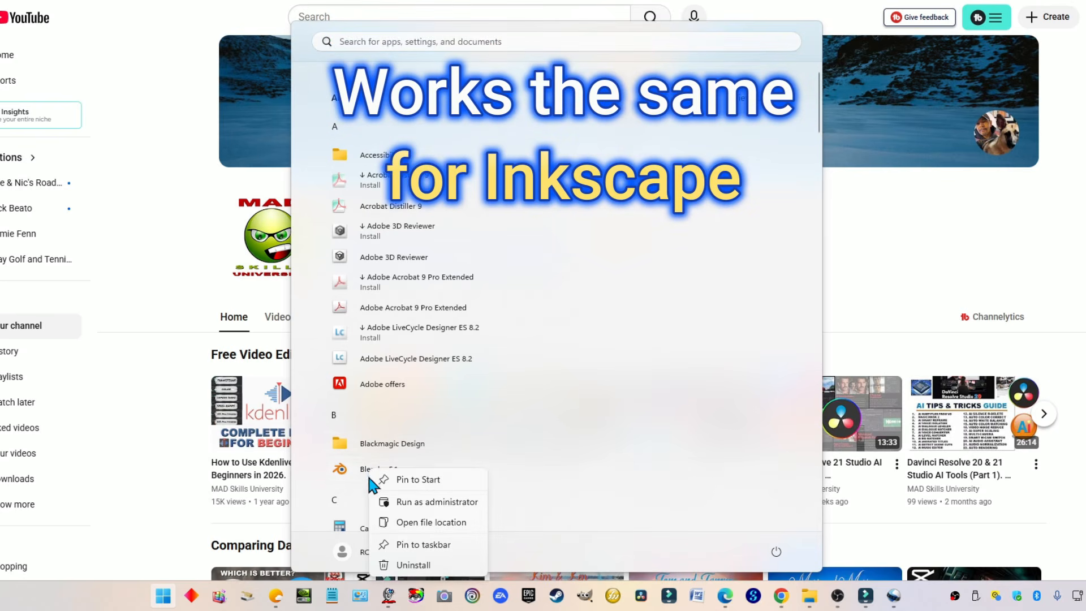
pyautogui.click(446, 523)
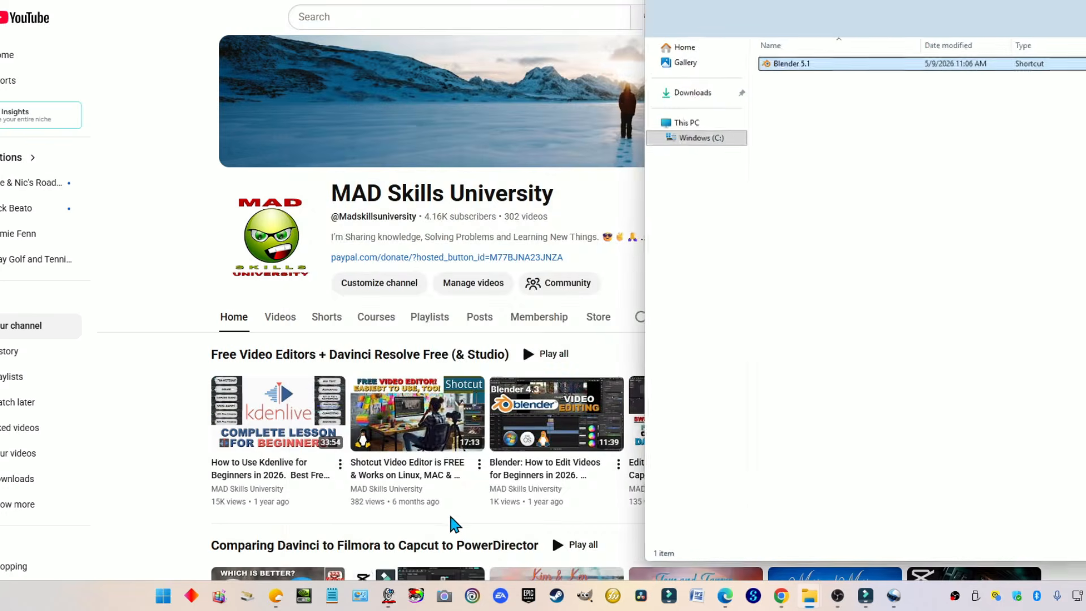
pyautogui.moveTo(786, 3); pyautogui.dragTo(384, 7)
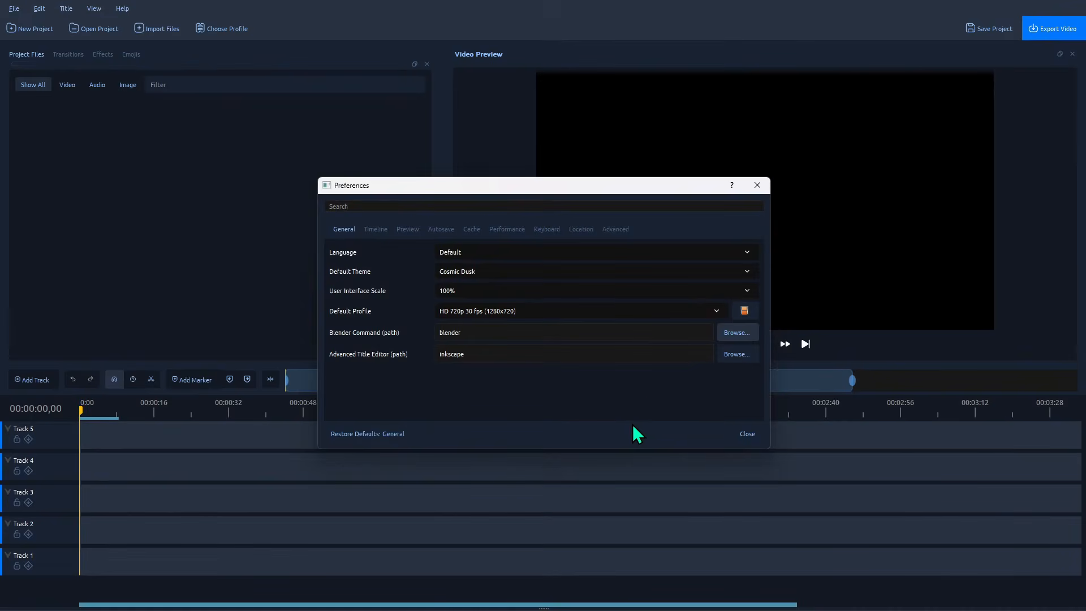
# - Set the default image length and the default transition length to 5.00 seconds in the timeline preferences
pyautogui.click(374, 229)
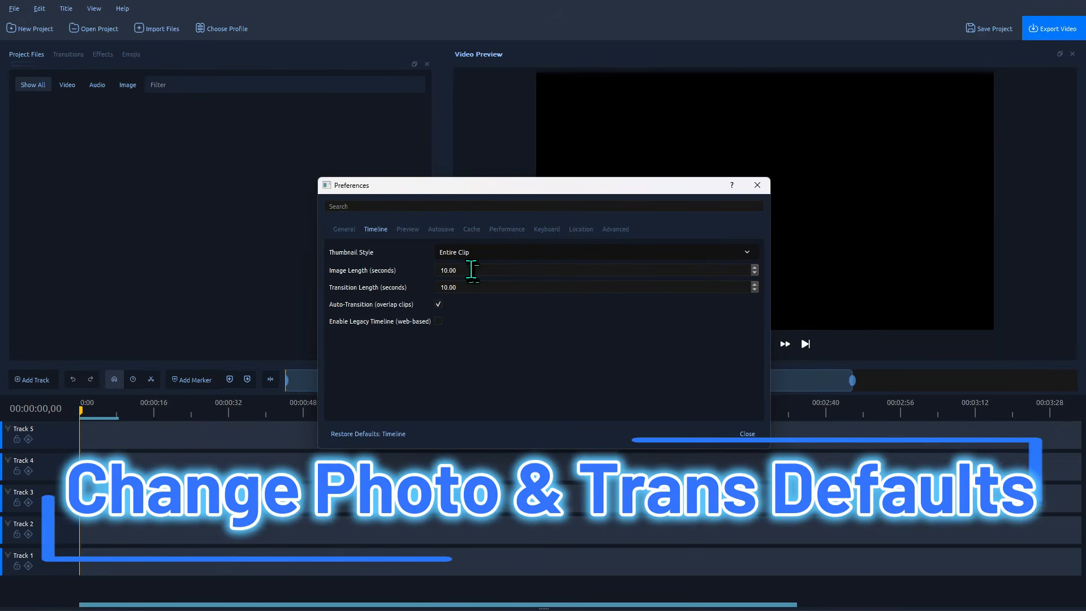
pyautogui.moveTo(446, 270); pyautogui.dragTo(432, 272)
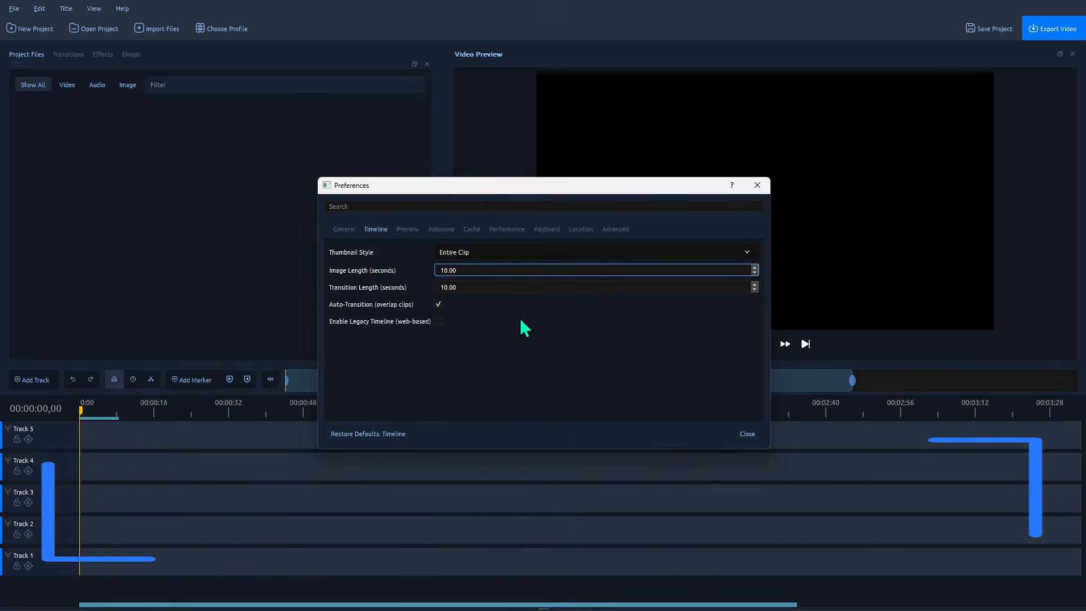
pyautogui.press('BackSpace')
pyautogui.press('BackSpace')
pyautogui.write('5')
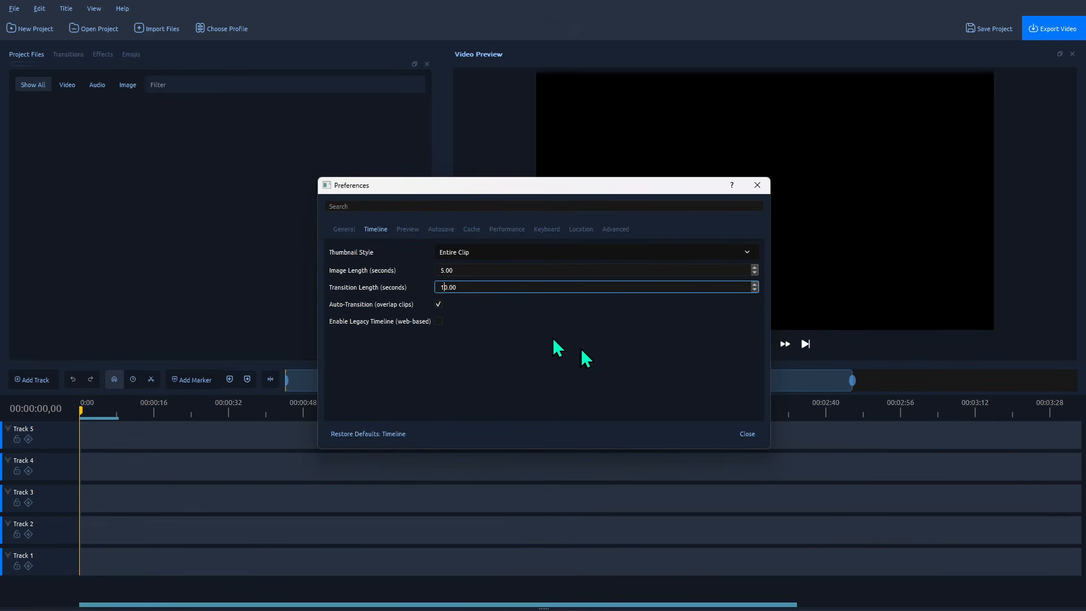
pyautogui.click(373, 433)
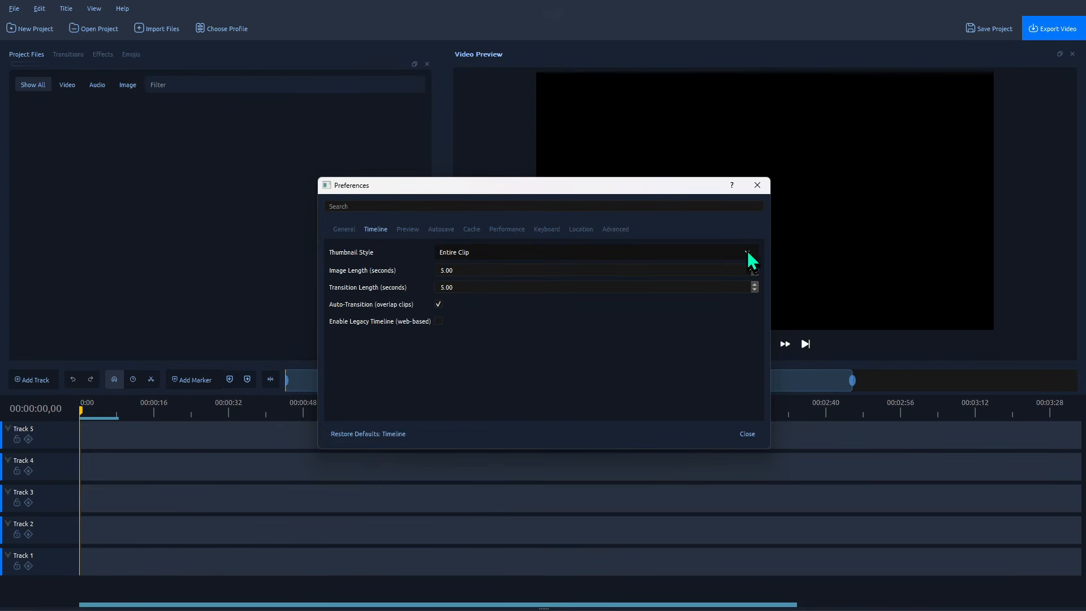
# - Check the thumbnail style options, the playback audio device options and the autosave preferences
pyautogui.click(747, 253)
pyautogui.click(749, 256)
pyautogui.click(407, 228)
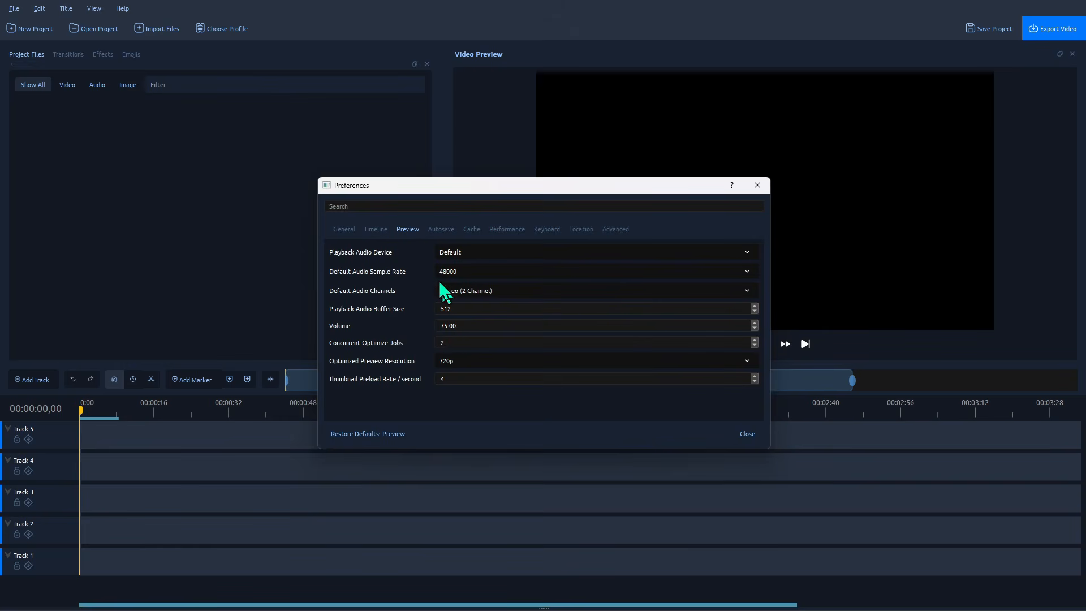
pyautogui.click(525, 251)
pyautogui.click(525, 251)
pyautogui.click(440, 229)
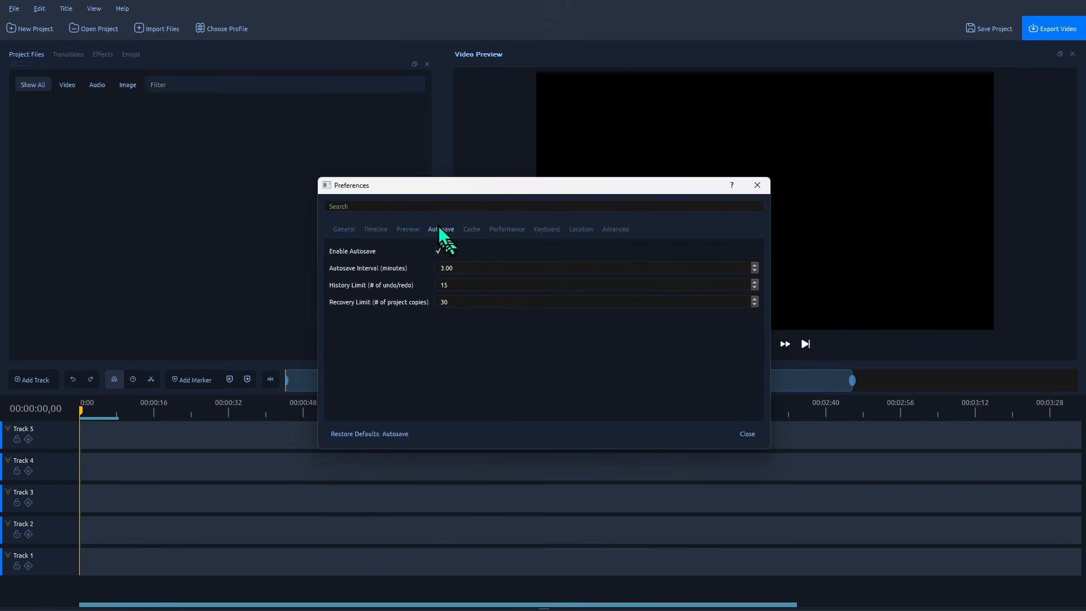
# - Set the cache mode to Disk in the cache preferences
pyautogui.click(473, 230)
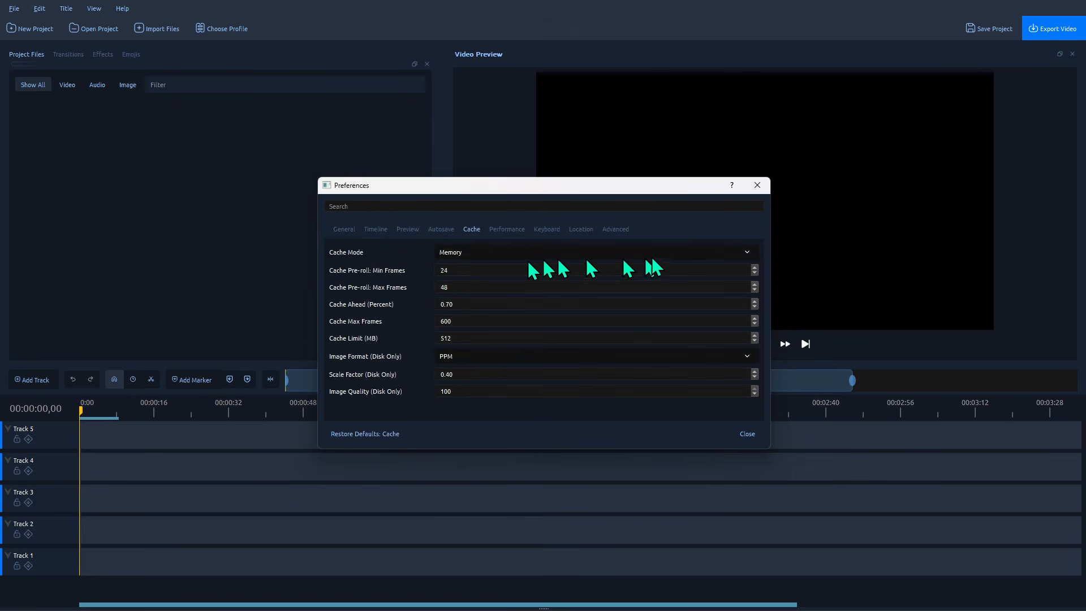
pyautogui.click(746, 253)
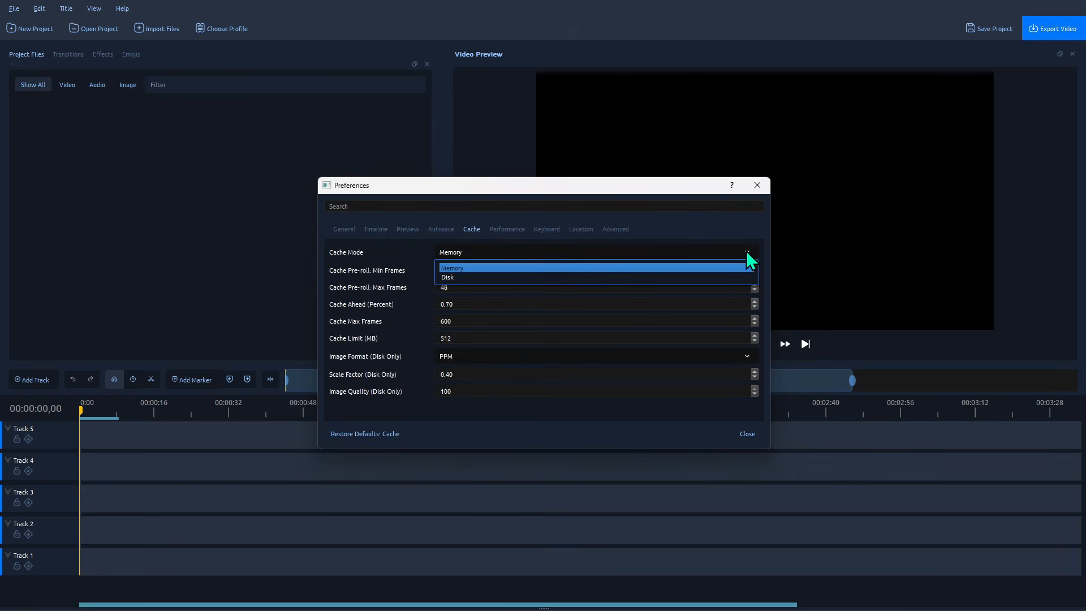
pyautogui.click(719, 277)
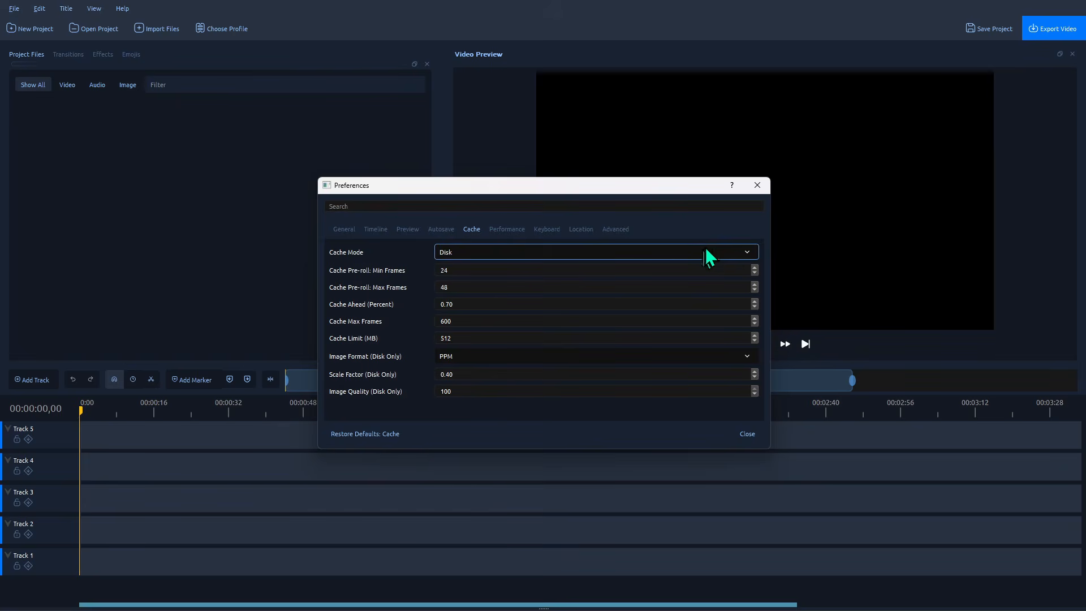
pyautogui.scroll(1, 748, 258)
# - Review the performance, keyboard, location and advanced preferences, and dismiss the restart notice
pyautogui.click(511, 233)
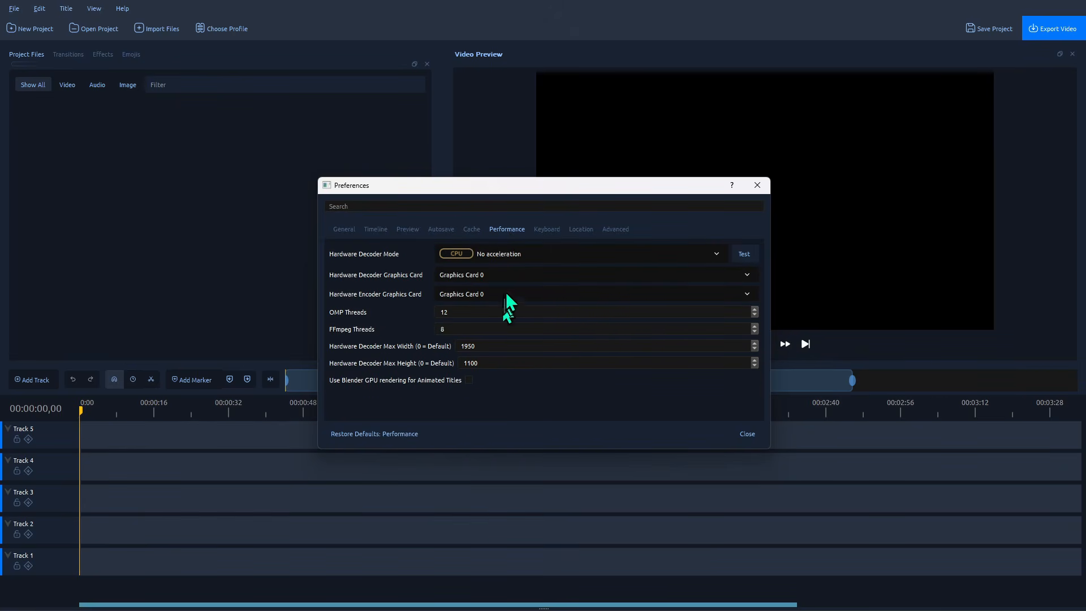
pyautogui.click(541, 228)
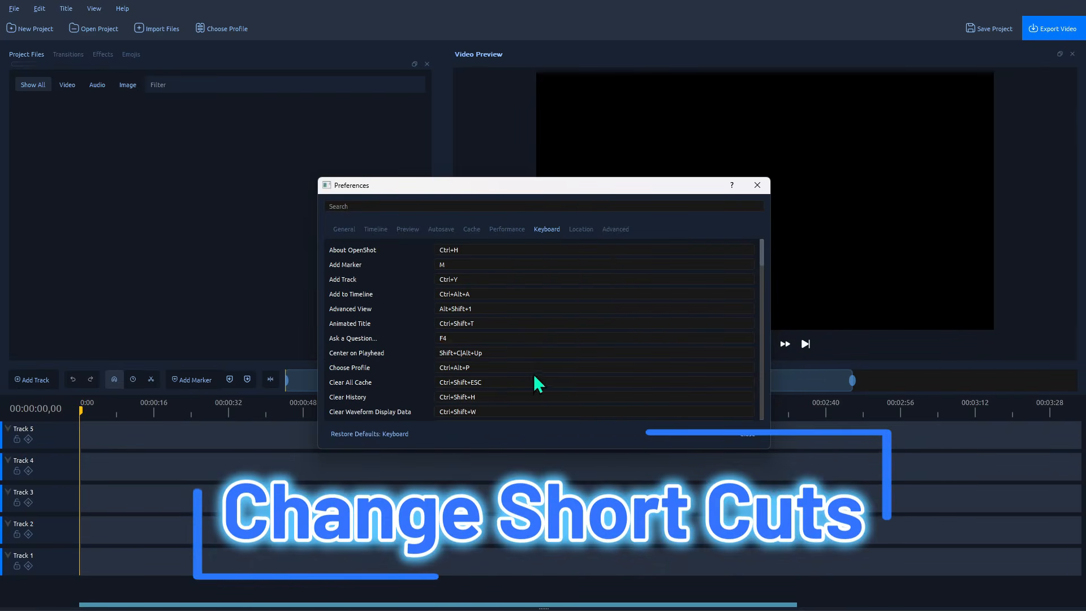
pyautogui.click(581, 228)
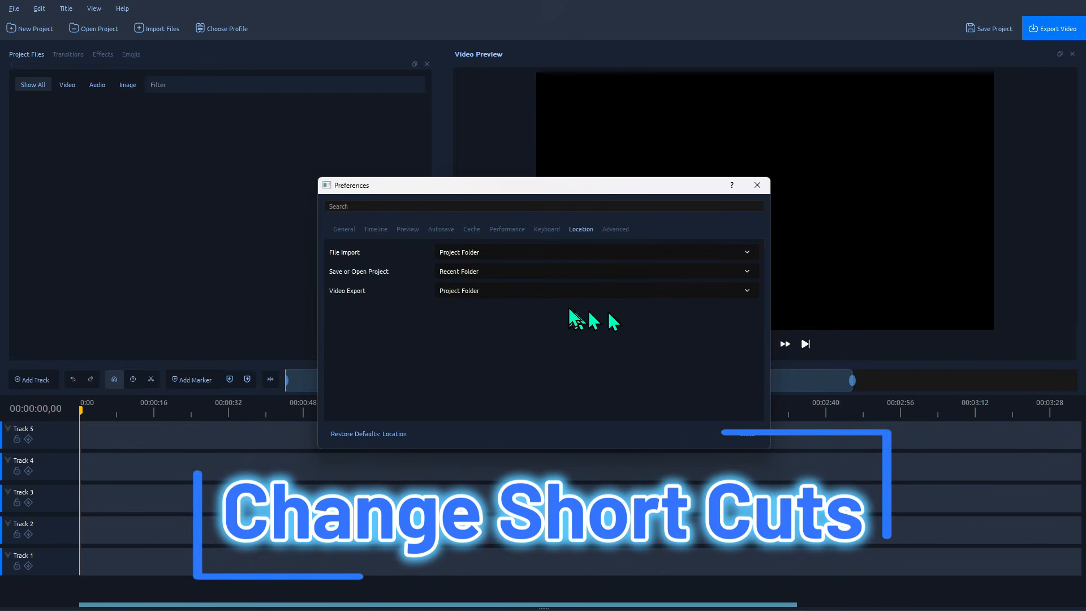
pyautogui.click(614, 229)
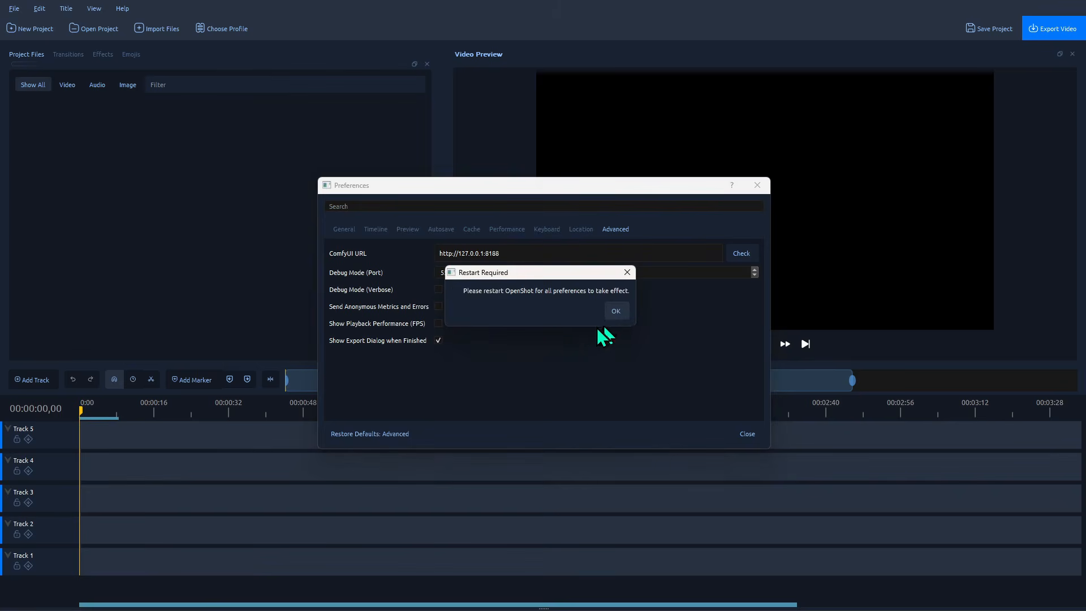
pyautogui.click(616, 311)
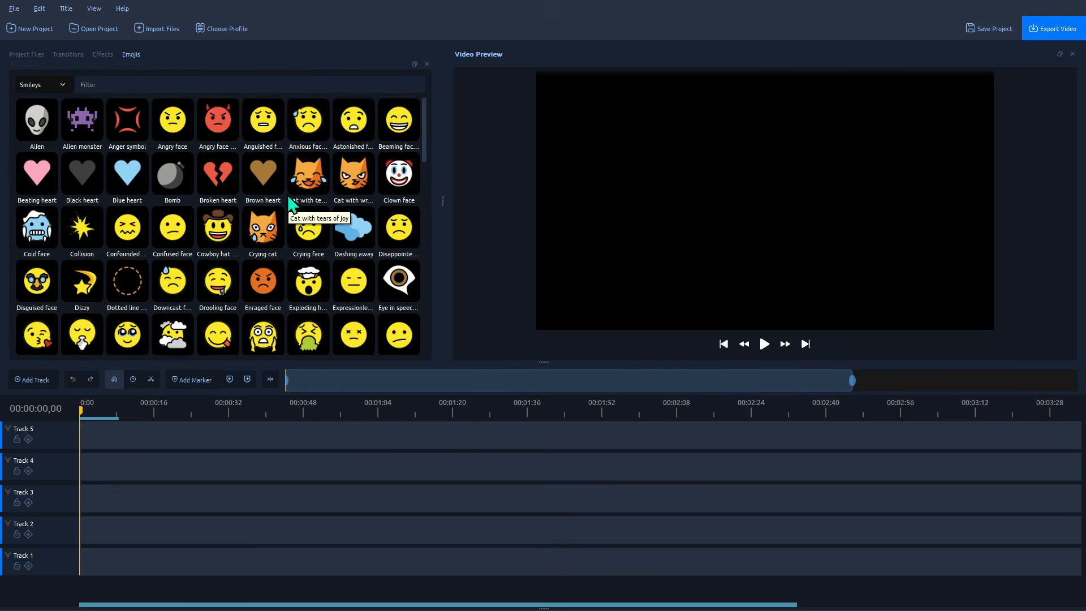
# - Browse the Smileys emojis and check the default profile in the general preferences again
pyautogui.scroll(-1, 291, 213)
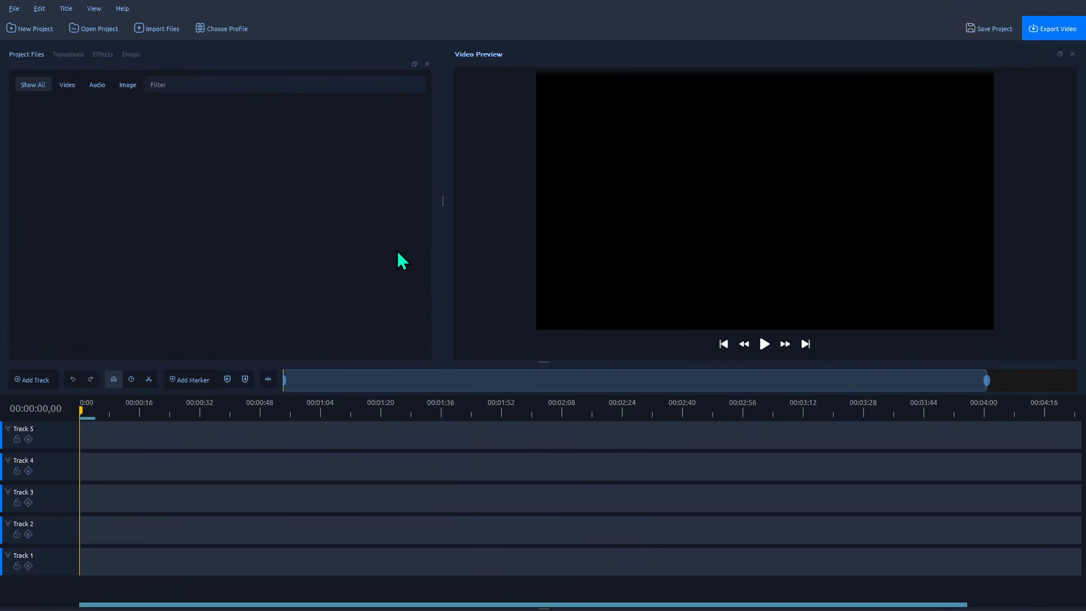
pyautogui.click(41, 8)
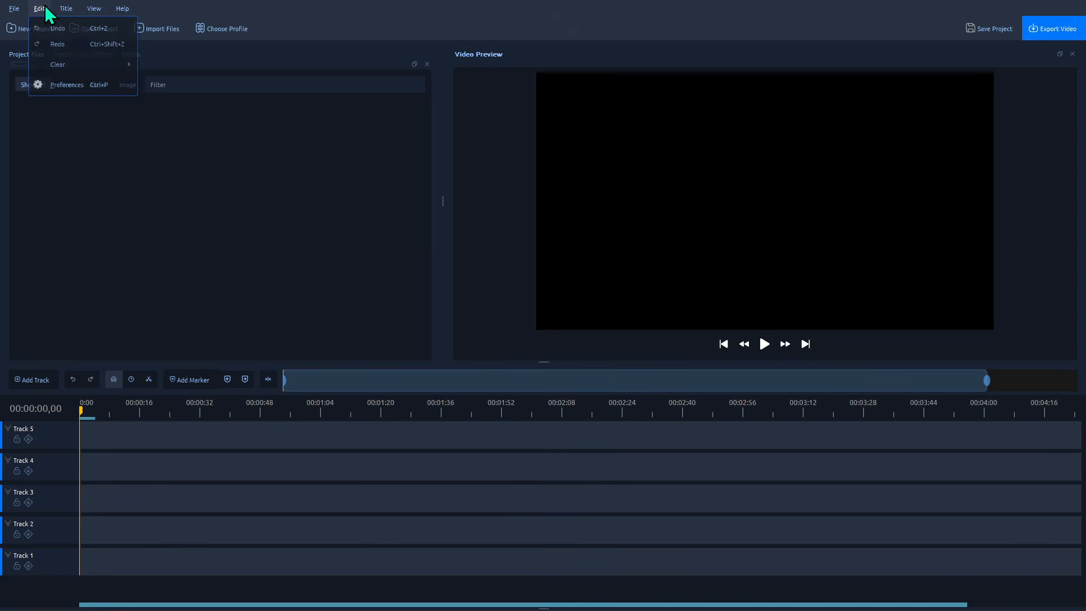
pyautogui.click(93, 87)
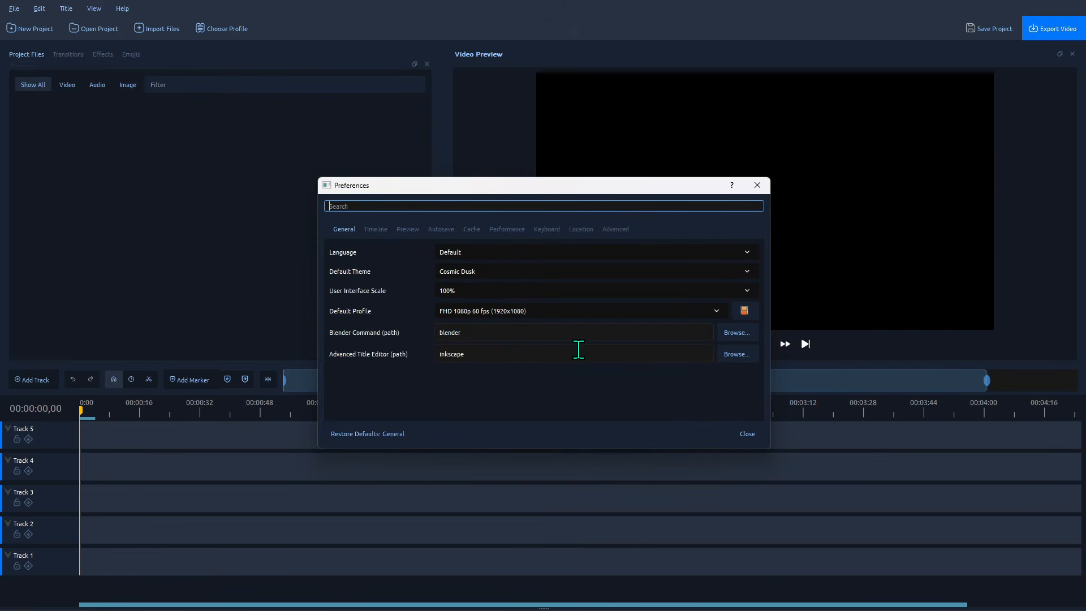
pyautogui.press('Escape')
# - Remove Track 4 and the bottom track from the timeline, and open the options of the top track
pyautogui.rightClick(56, 466)
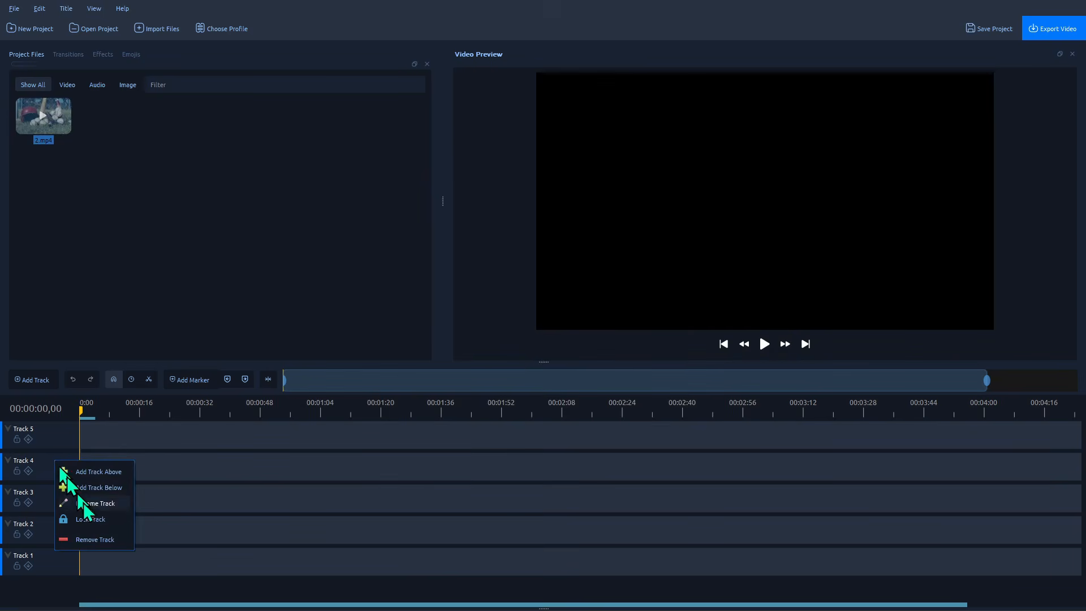
pyautogui.click(85, 540)
pyautogui.rightClick(60, 529)
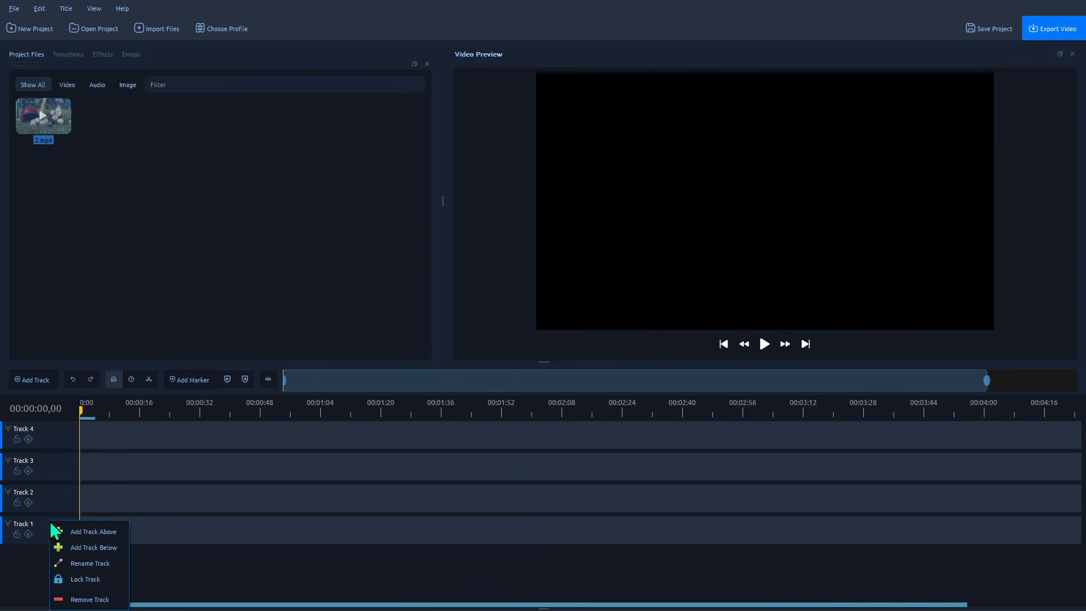
pyautogui.click(90, 600)
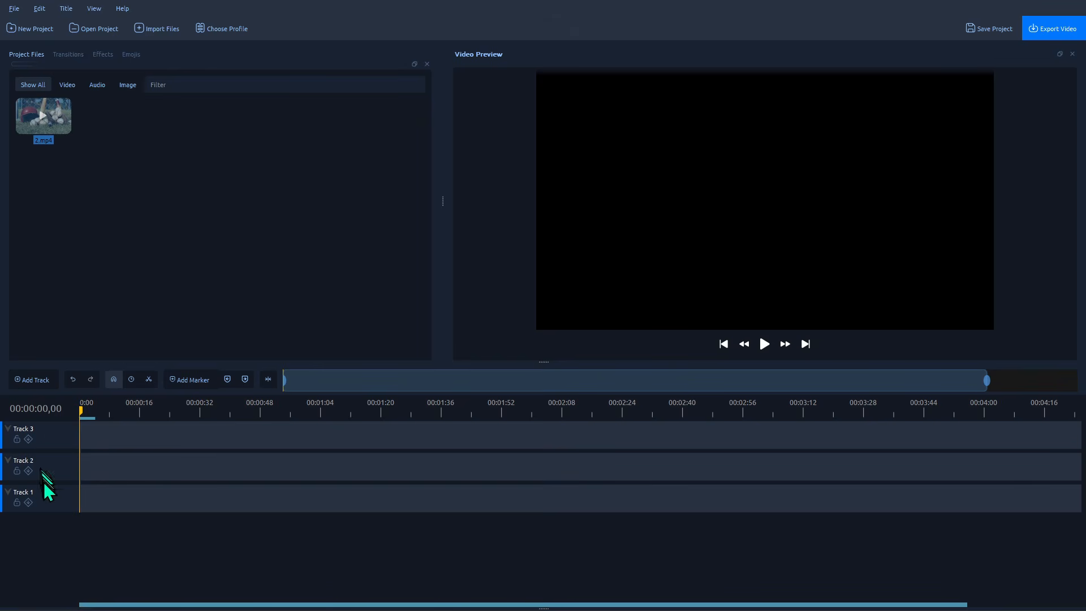
pyautogui.rightClick(48, 437)
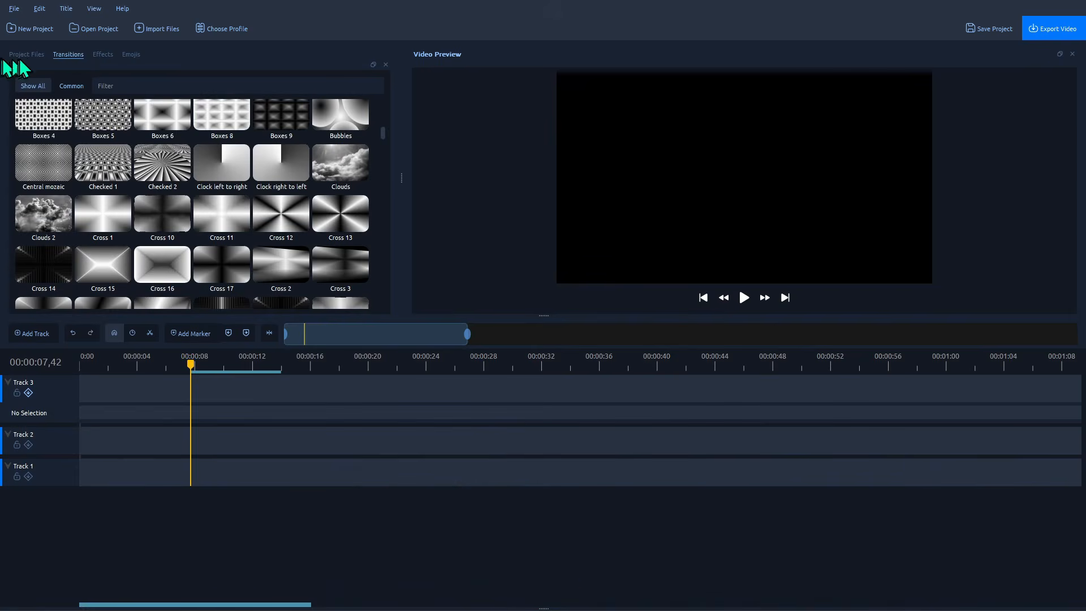
# - Browse the project files, transitions, effects and emojis available for the project
pyautogui.click(27, 53)
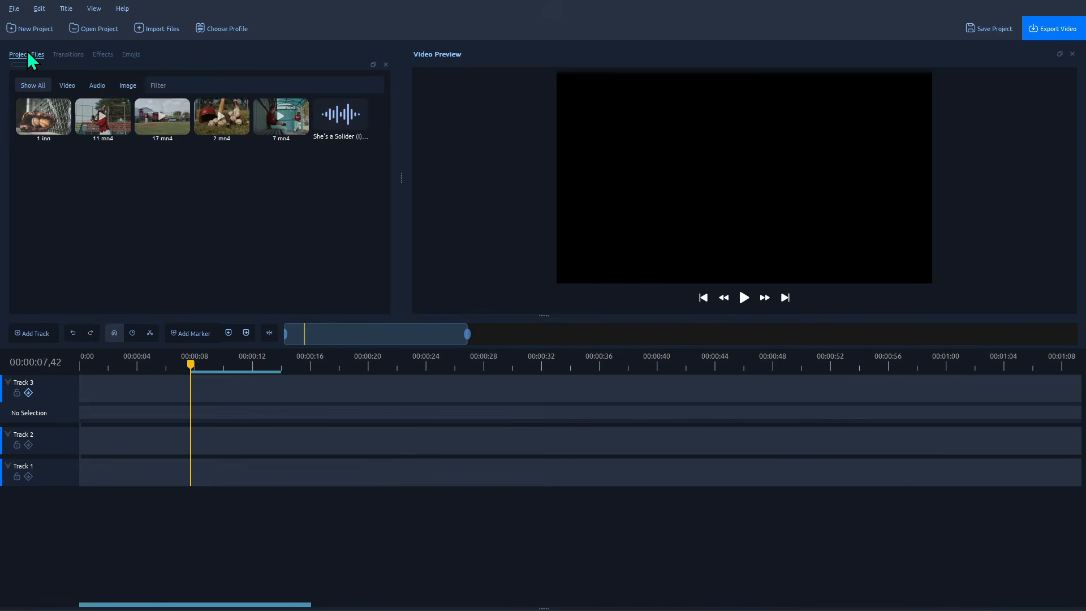
pyautogui.click(67, 55)
pyautogui.click(103, 57)
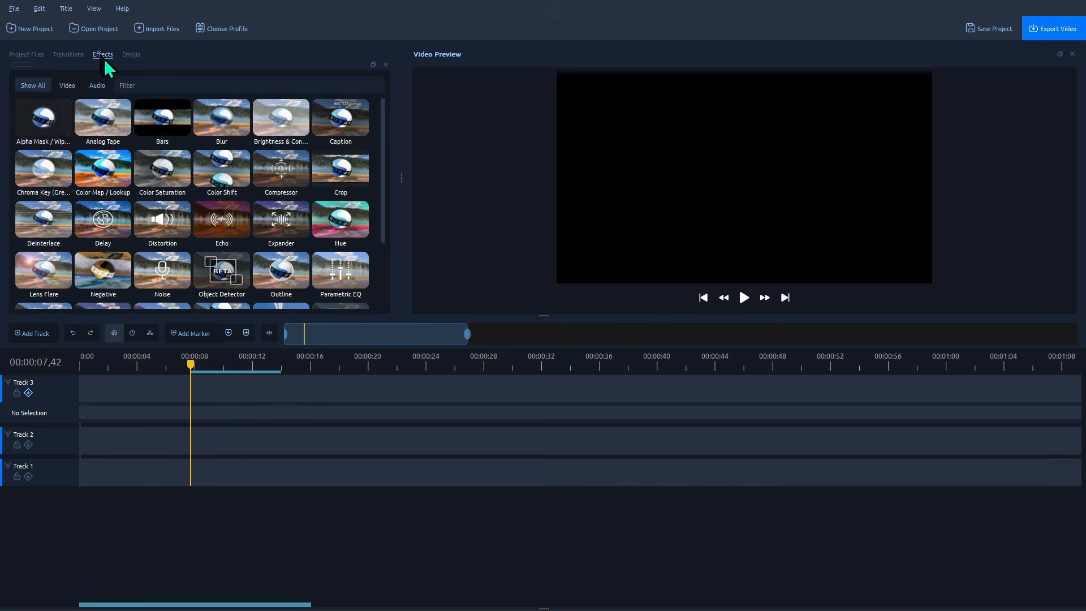
pyautogui.click(126, 54)
pyautogui.click(104, 55)
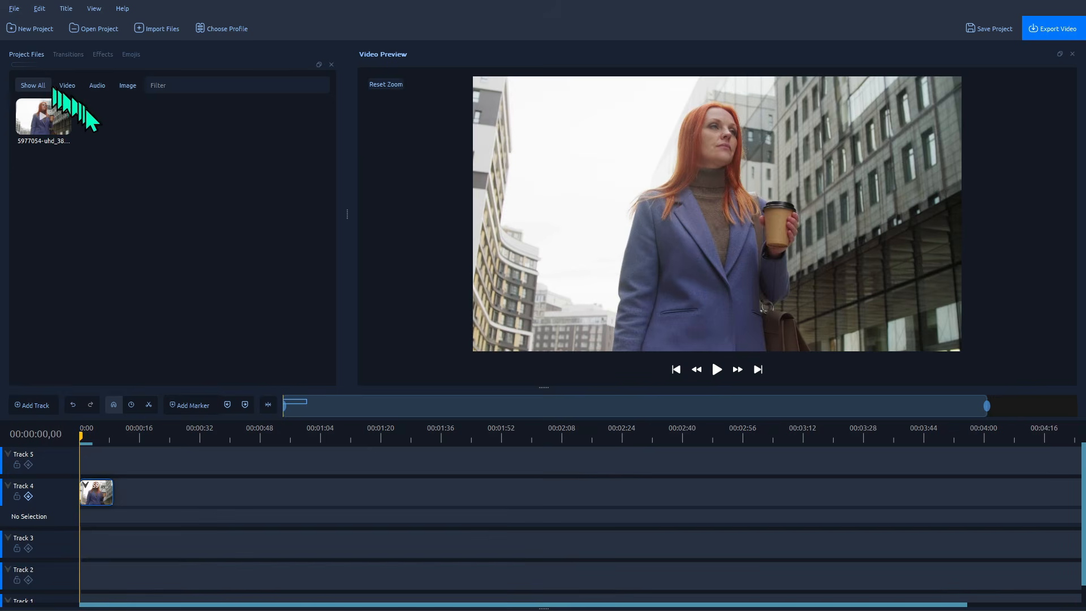
# - Filter the project files by video and by audio, and show all of them again
pyautogui.click(69, 85)
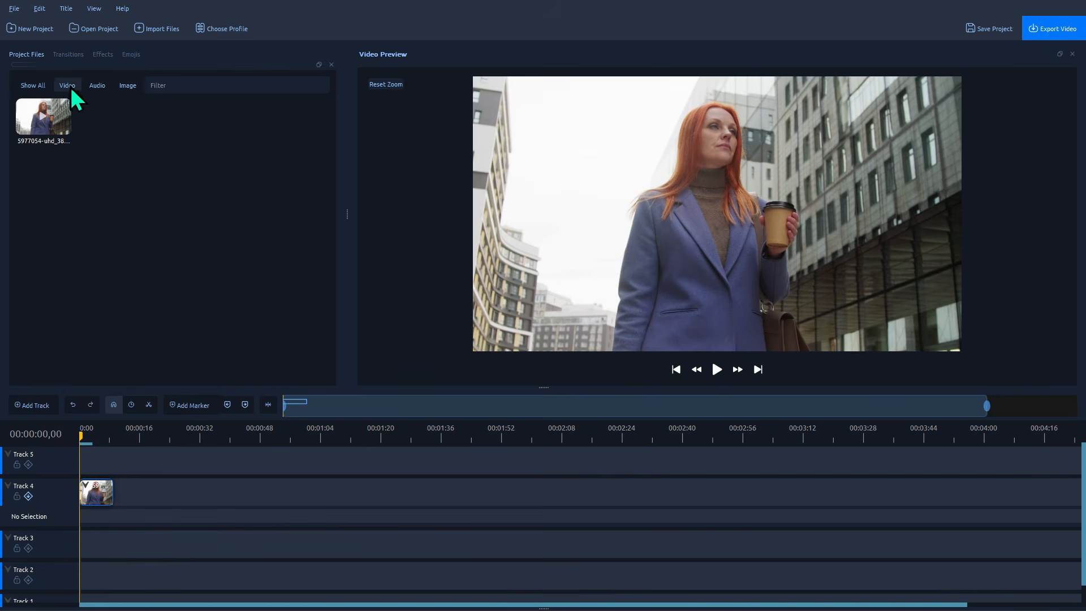
pyautogui.click(97, 86)
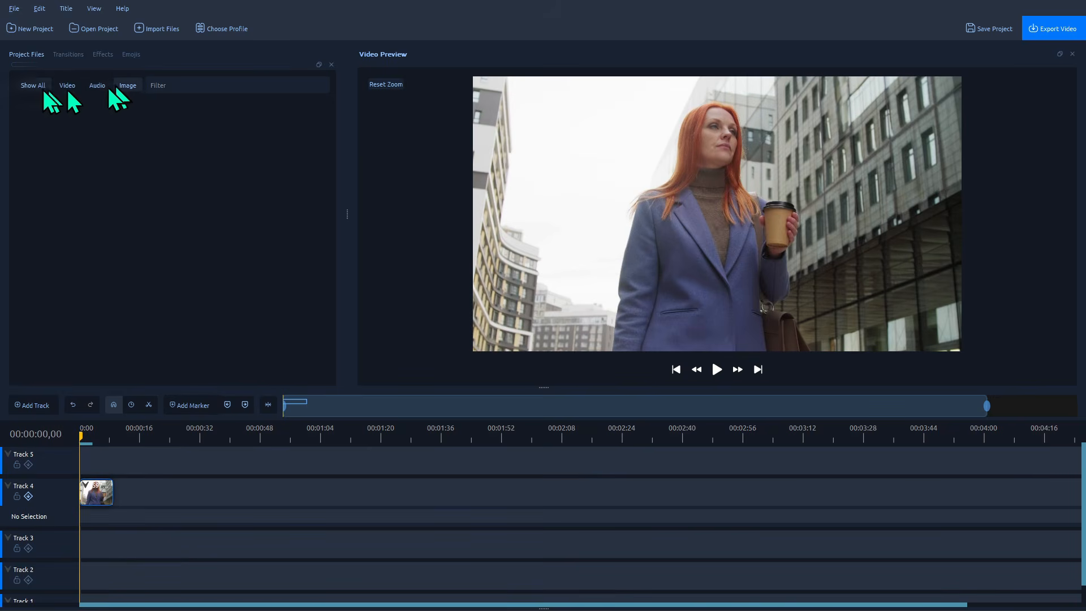
pyautogui.click(27, 86)
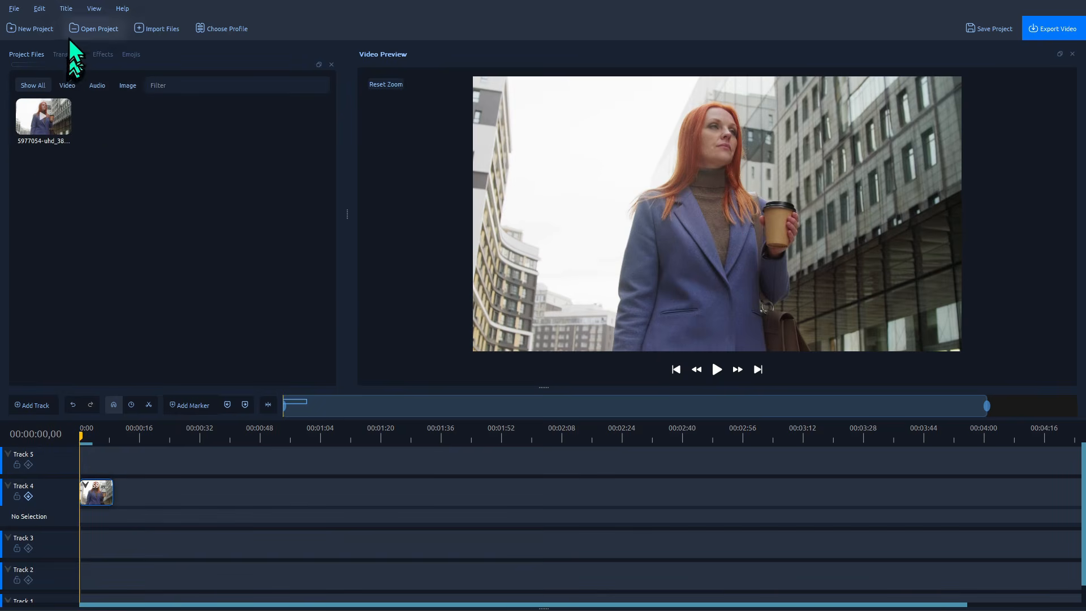
# - Look through the transitions, the effects including the audio ones, and the emojis, and return to the project files
pyautogui.click(70, 55)
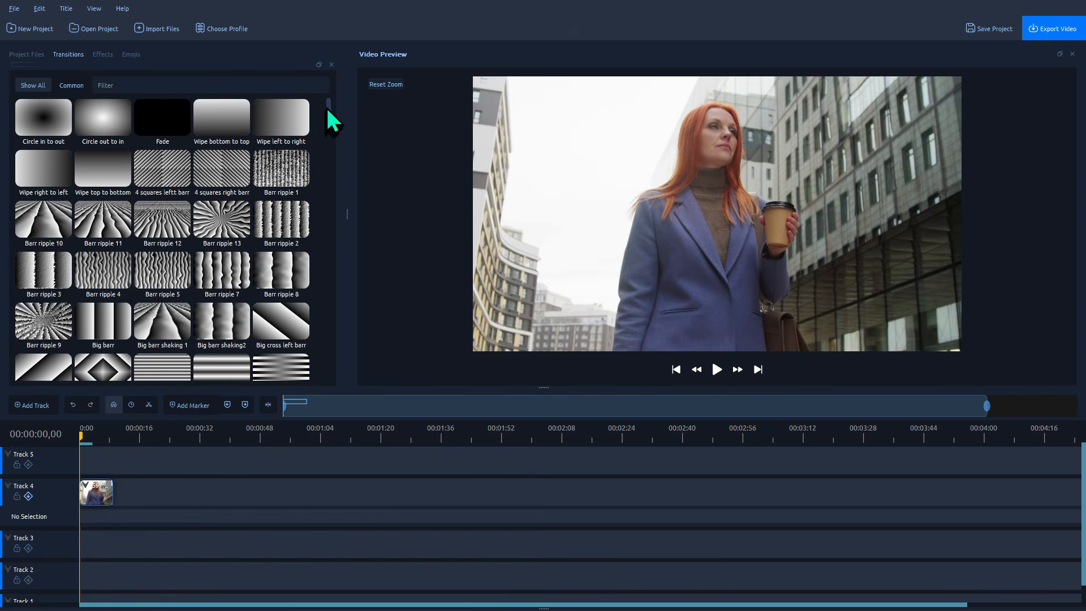
pyautogui.moveTo(329, 118); pyautogui.dragTo(358, 99)
pyautogui.click(104, 56)
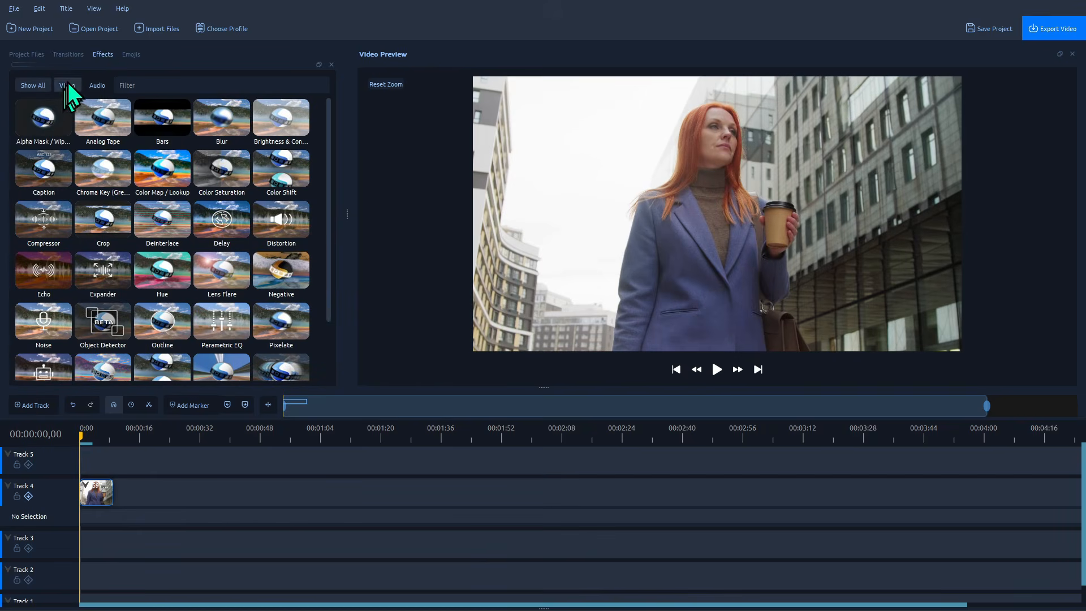
pyautogui.click(95, 85)
pyautogui.click(38, 86)
pyautogui.click(131, 56)
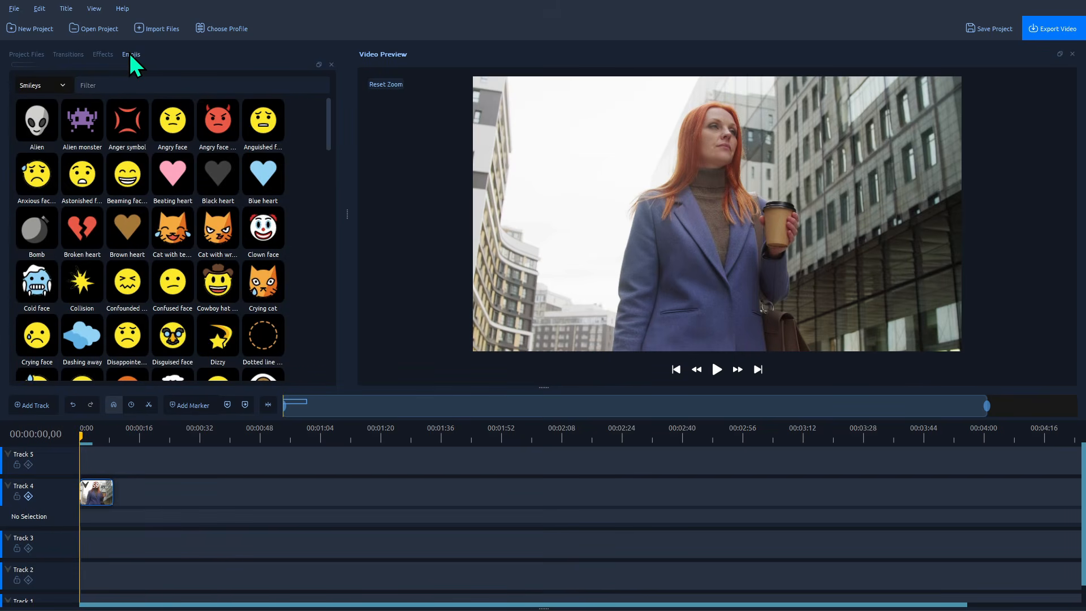
pyautogui.click(34, 55)
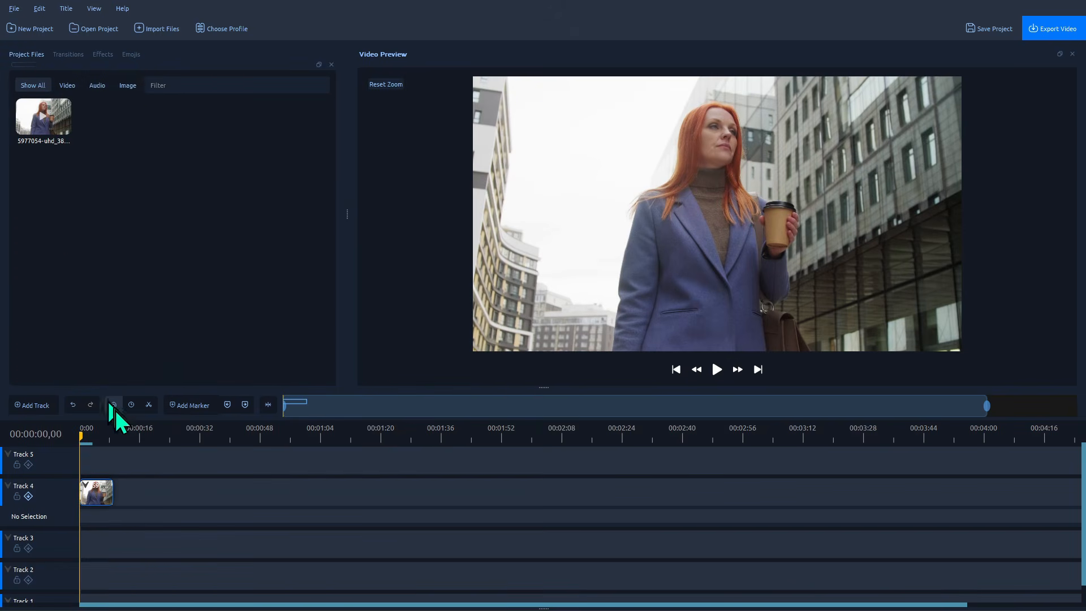
# - Review the volume fade and level options for the audio clip on Track 2
pyautogui.rightClick(432, 440)
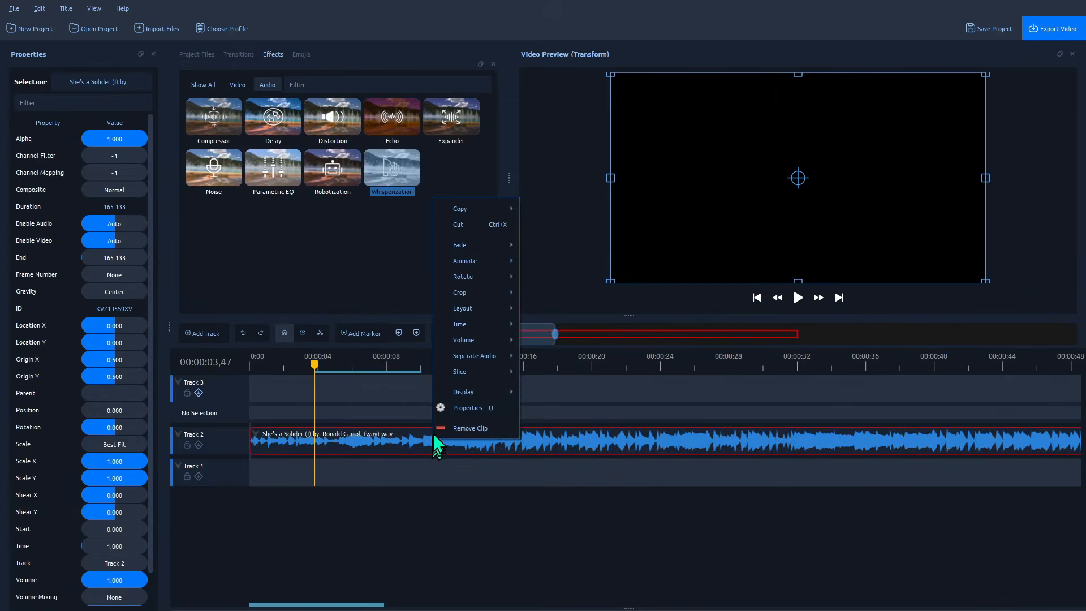
pyautogui.moveTo(472, 338)
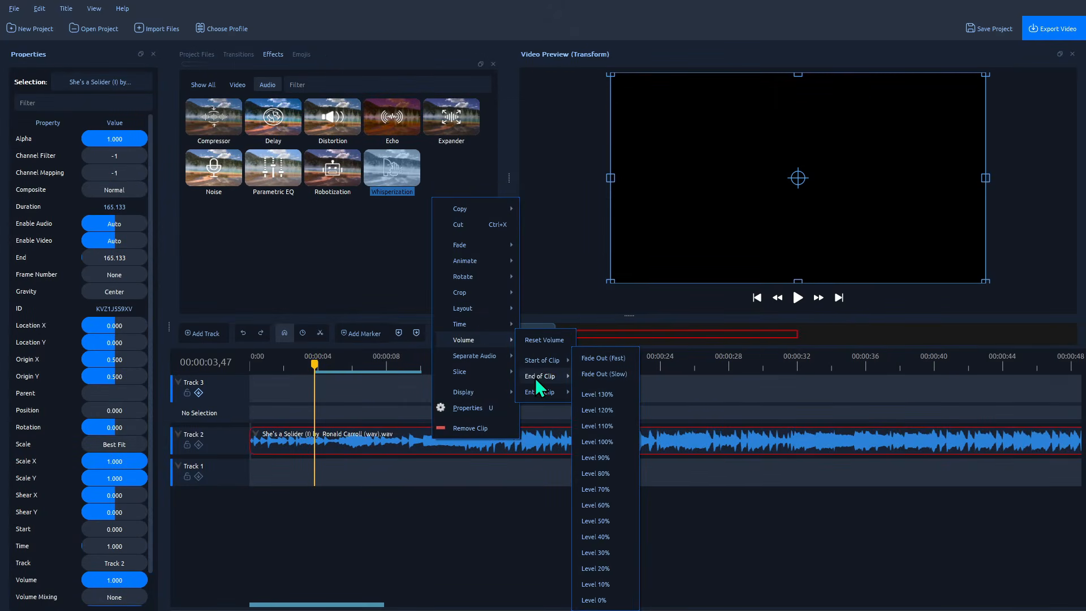
pyautogui.moveTo(509, 356)
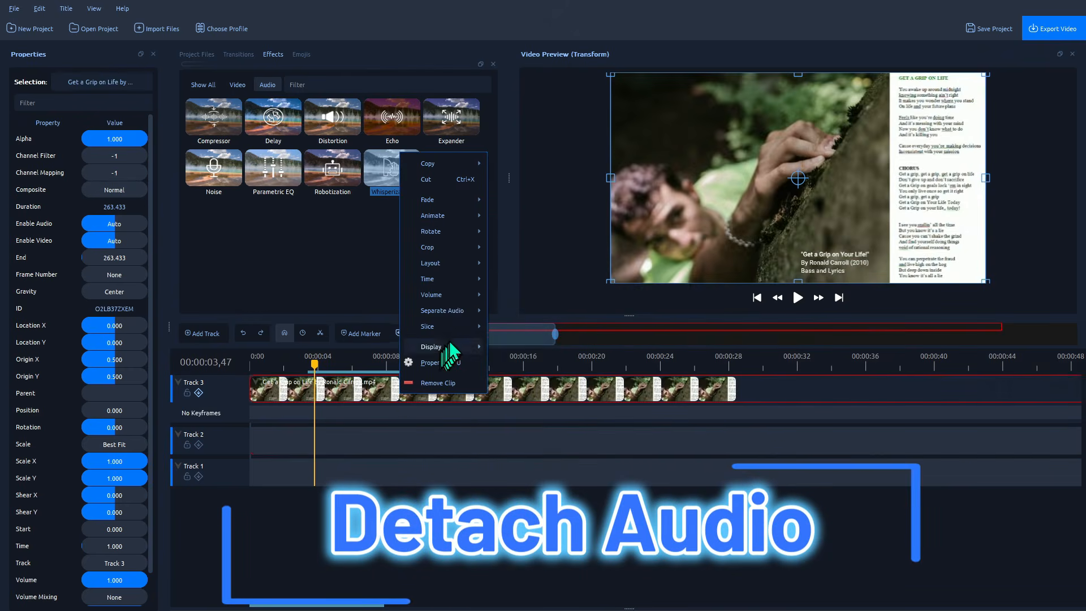
# - Separate the audio of the video clip on Track 3 into a single clip with all channels
pyautogui.moveTo(453, 310)
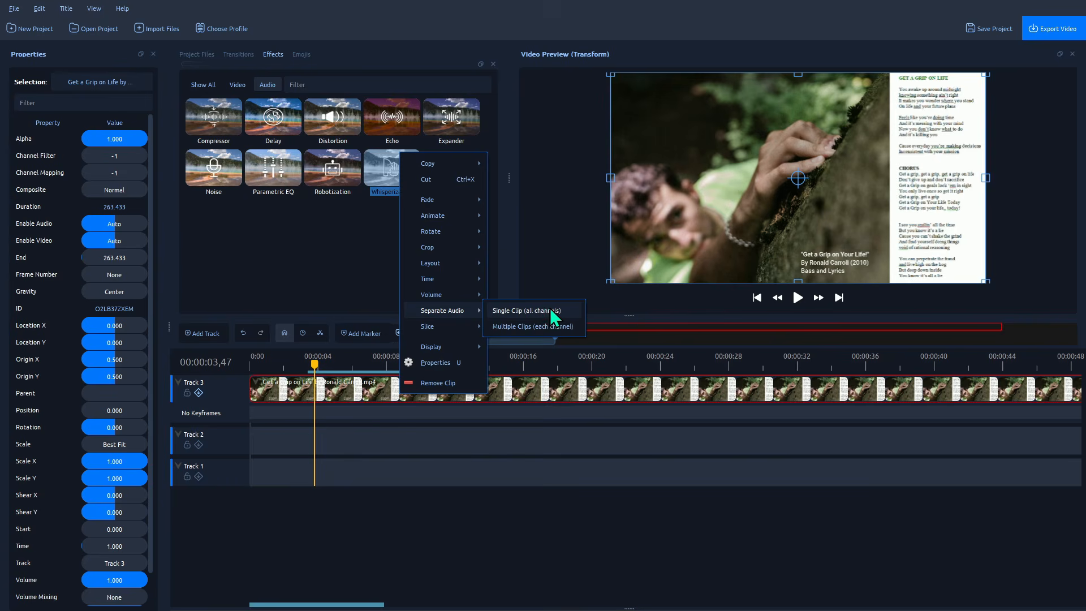
pyautogui.click(542, 310)
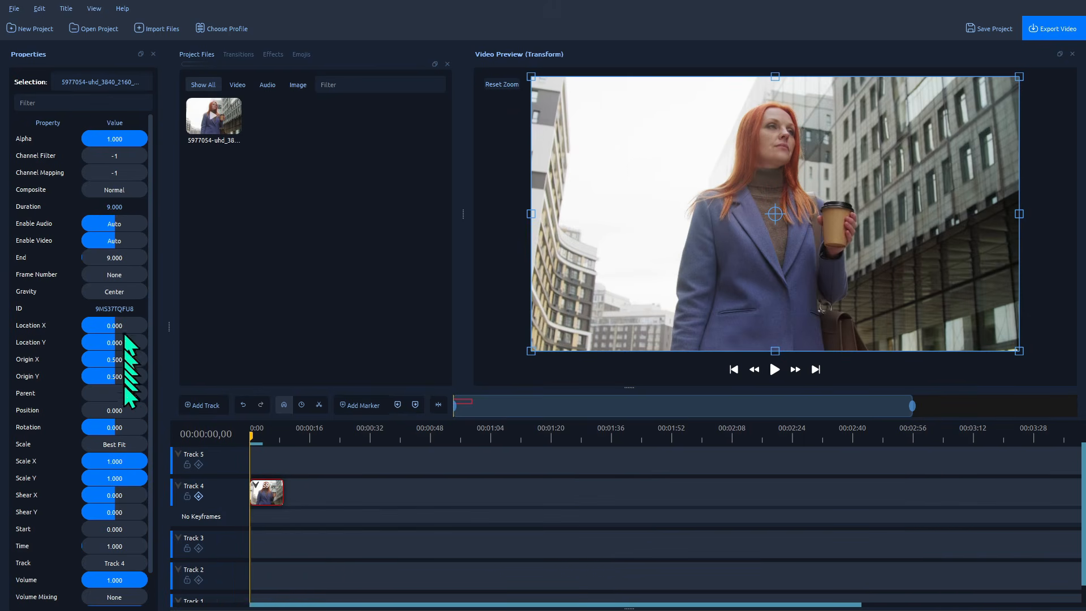
# - Insert a Location X keyframe at the start of the Track 4 clip and set Location X to -0.407
pyautogui.click(89, 326)
pyautogui.rightClick(89, 326)
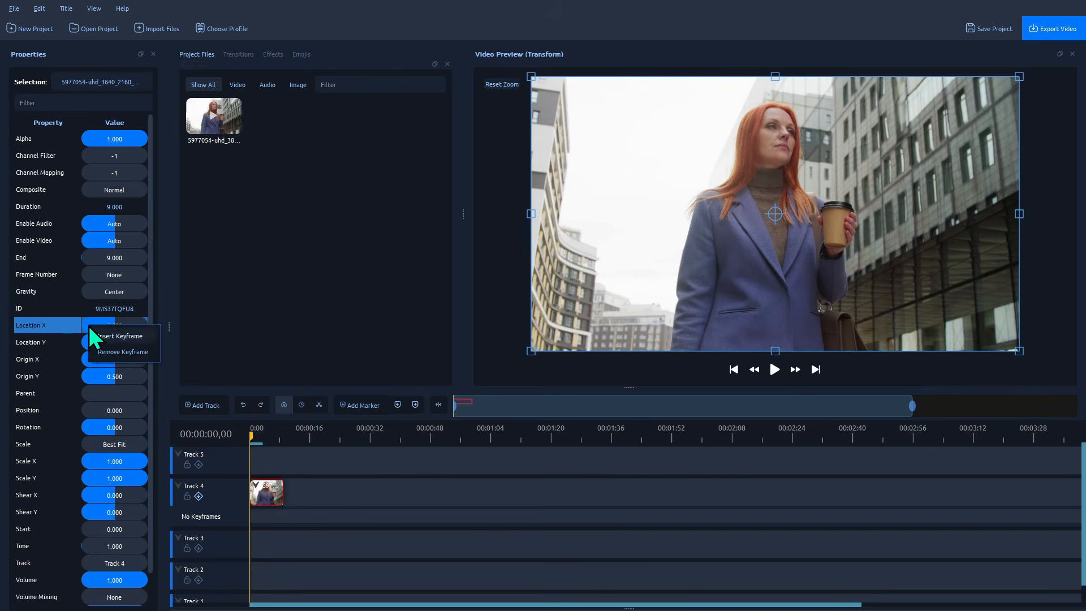
pyautogui.click(123, 335)
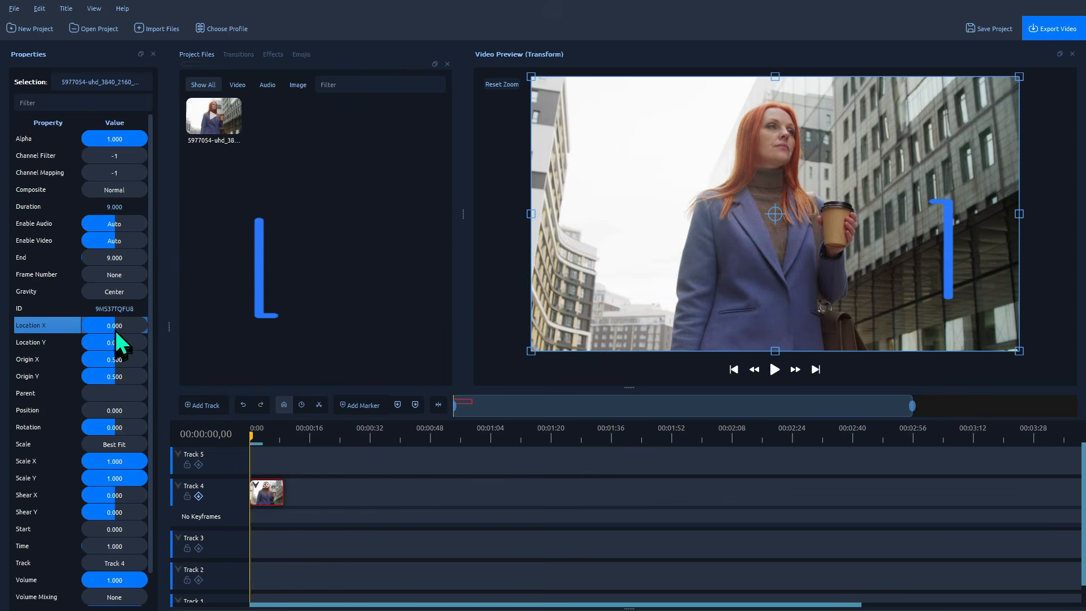
pyautogui.moveTo(116, 328); pyautogui.dragTo(105, 335)
# - Keyframe the clip's Location Y at -0.390 and its Origin Y at 00:00:04,48, and play back the animation
pyautogui.moveTo(251, 435); pyautogui.dragTo(257, 433)
pyautogui.moveTo(120, 342); pyautogui.dragTo(105, 342)
pyautogui.moveTo(256, 433); pyautogui.dragTo(267, 433)
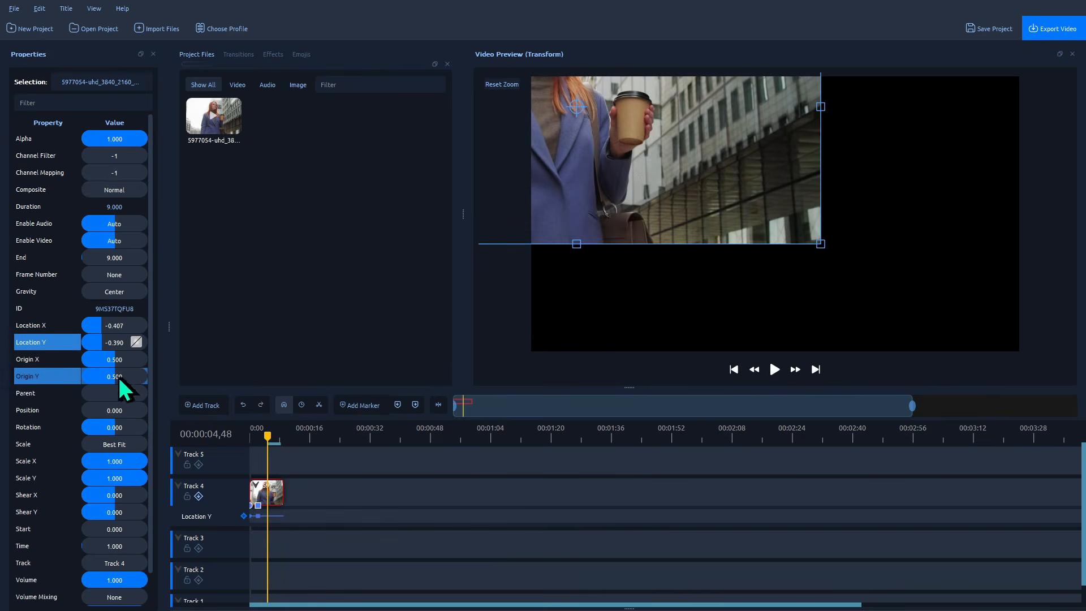
pyautogui.moveTo(120, 380); pyautogui.dragTo(111, 380)
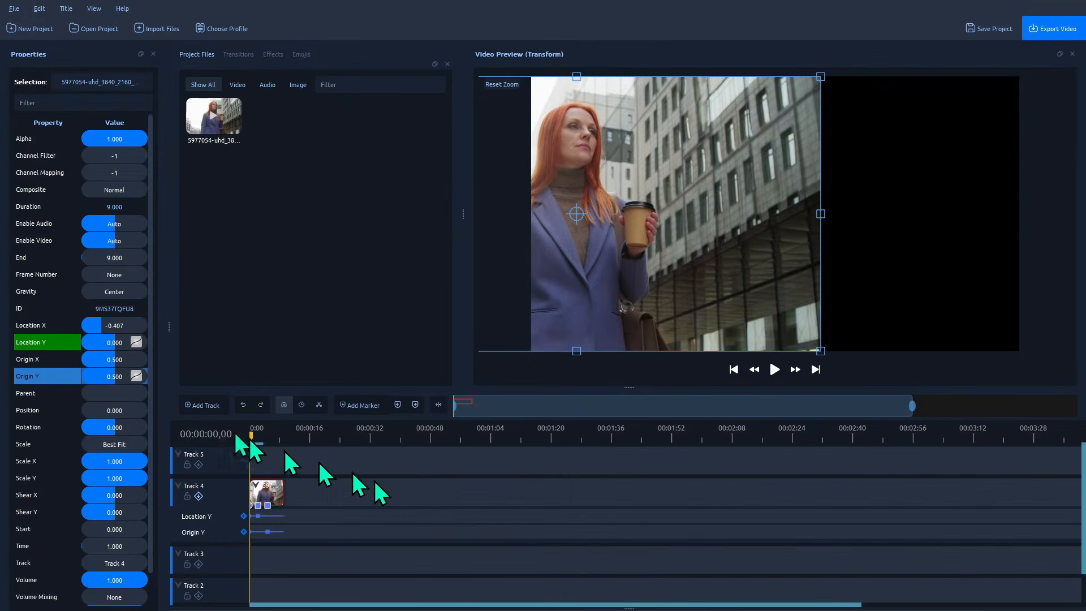
pyautogui.press('space')
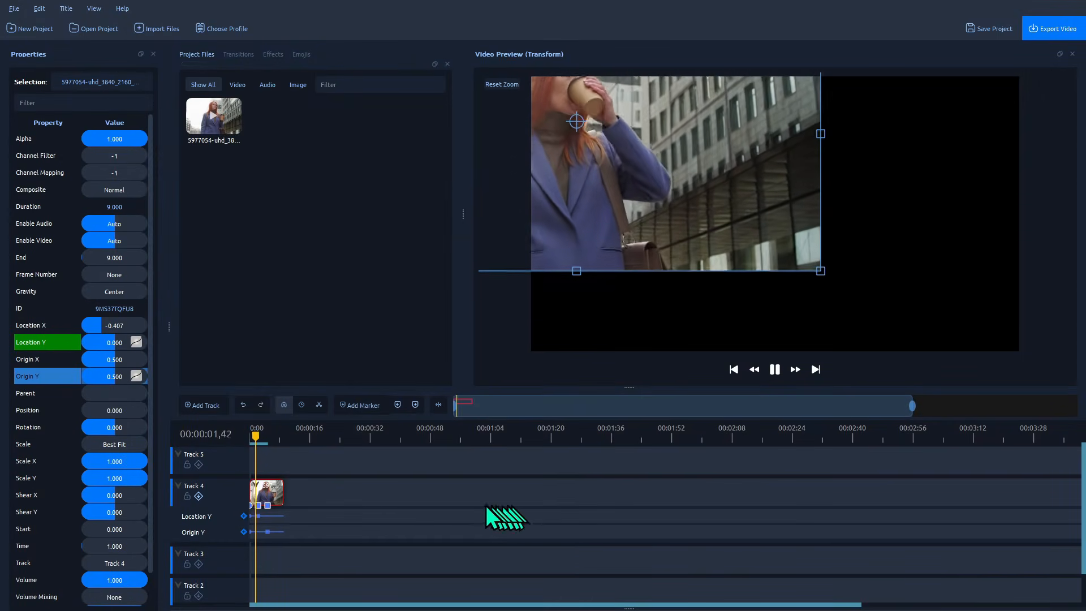
pyautogui.press('space')
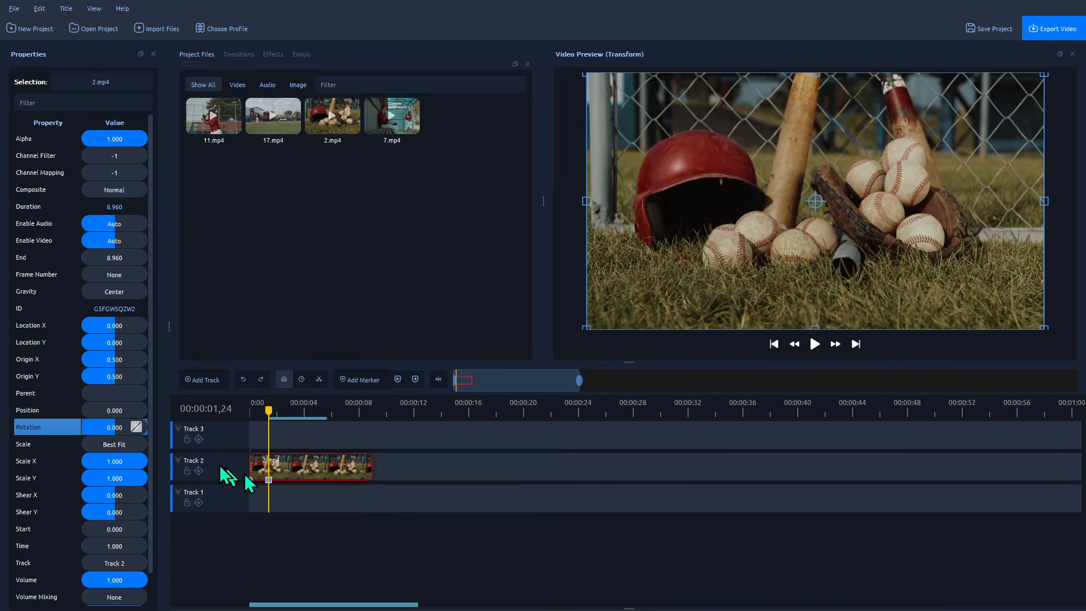
# - Add rotation keyframes to the 2.mp4 clip at about 1, 3 and 5 seconds and play the animation from the start
pyautogui.moveTo(135, 429); pyautogui.dragTo(126, 428)
pyautogui.moveTo(269, 413); pyautogui.dragTo(290, 414)
pyautogui.moveTo(126, 432); pyautogui.dragTo(110, 438)
pyautogui.moveTo(293, 410); pyautogui.dragTo(322, 411)
pyautogui.moveTo(122, 430); pyautogui.dragTo(163, 426)
pyautogui.click(249, 409)
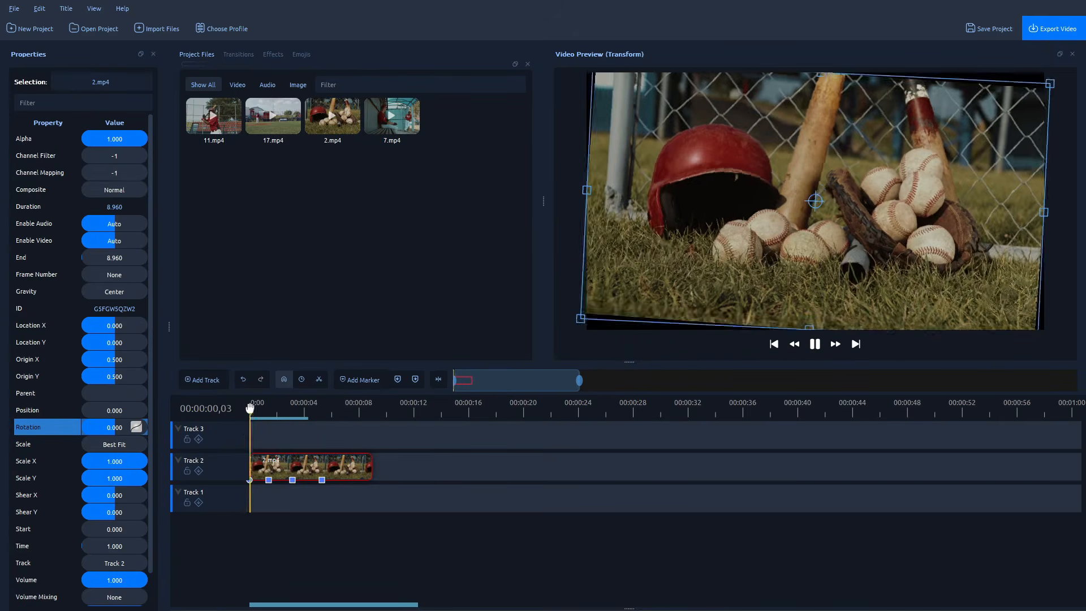
pyautogui.press('space')
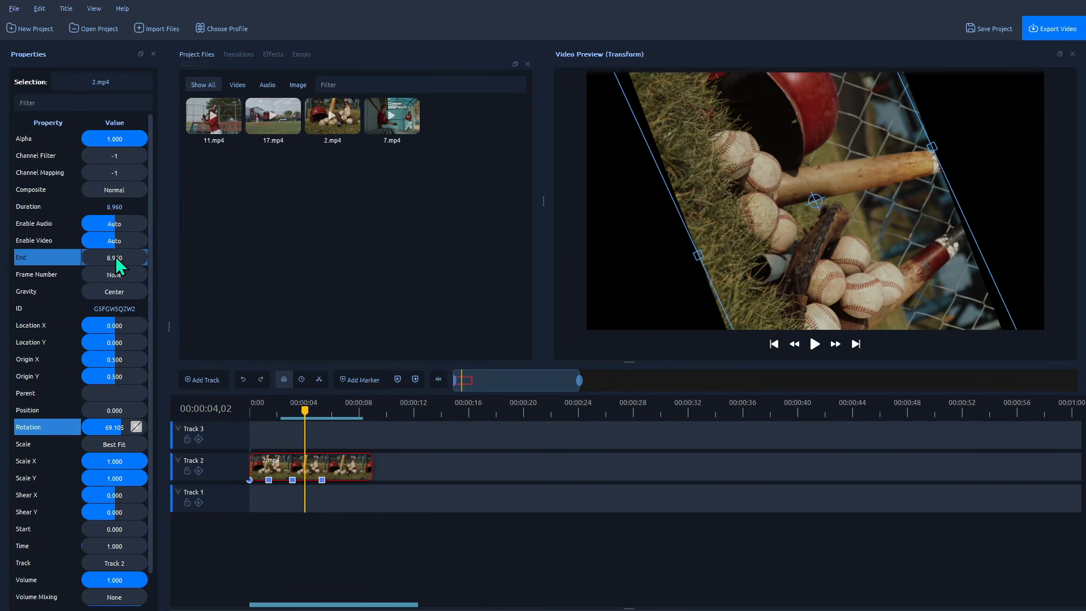
# - Review the composite, channel mapping and alpha options of the 2.mp4 clip
pyautogui.click(120, 189)
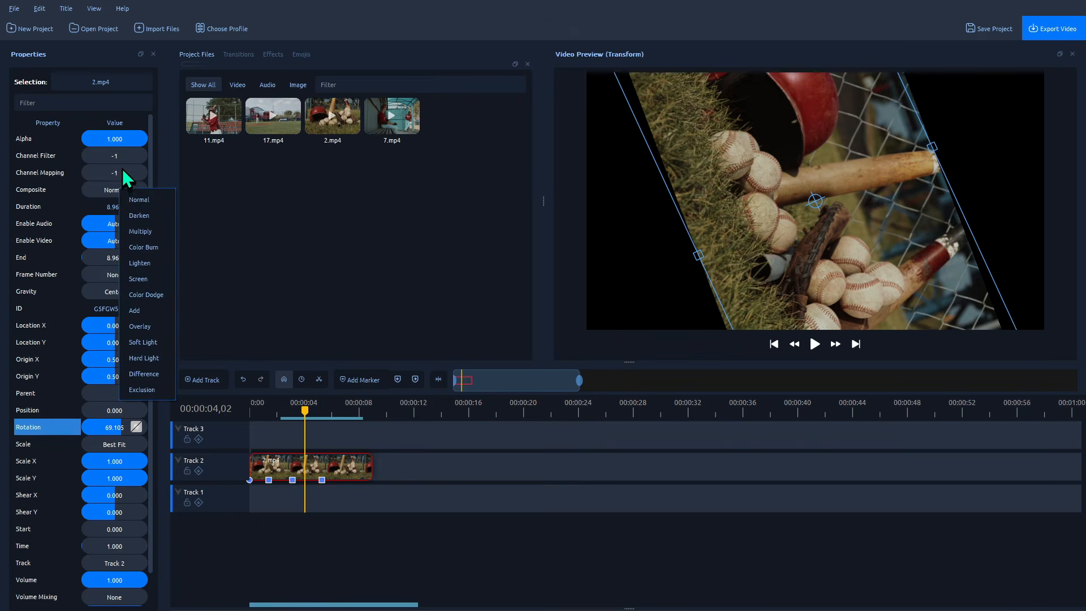
pyautogui.click(122, 169)
pyautogui.rightClick(123, 169)
pyautogui.click(119, 138)
pyautogui.rightClick(120, 138)
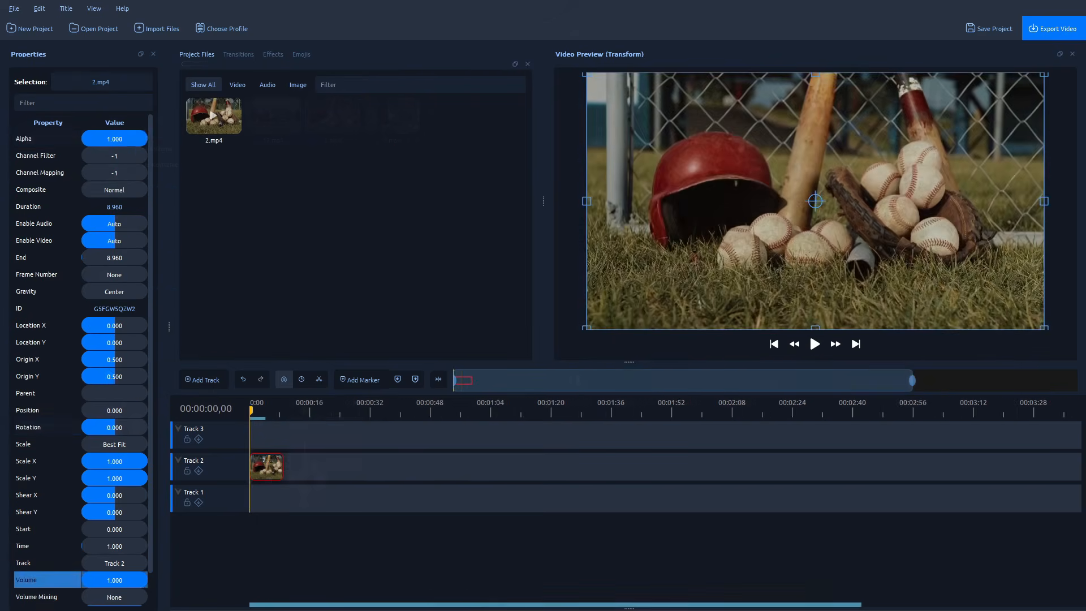
# - Preview the project file 7.mp4 in a separate window and close the preview
pyautogui.moveTo(749, 287); pyautogui.dragTo(466, 243)
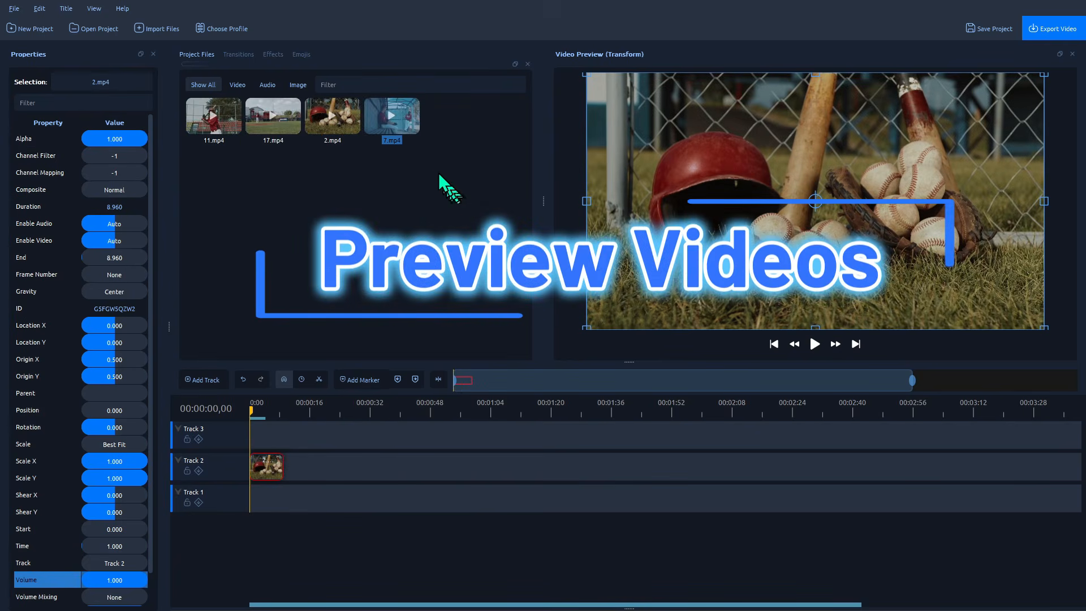
pyautogui.doubleClick(393, 115)
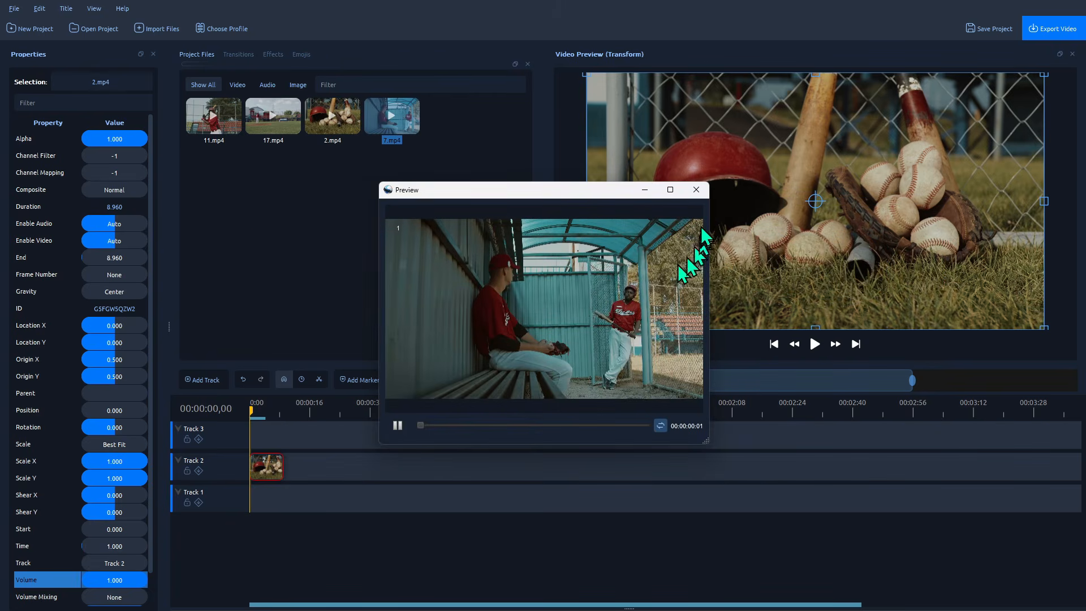
pyautogui.click(696, 189)
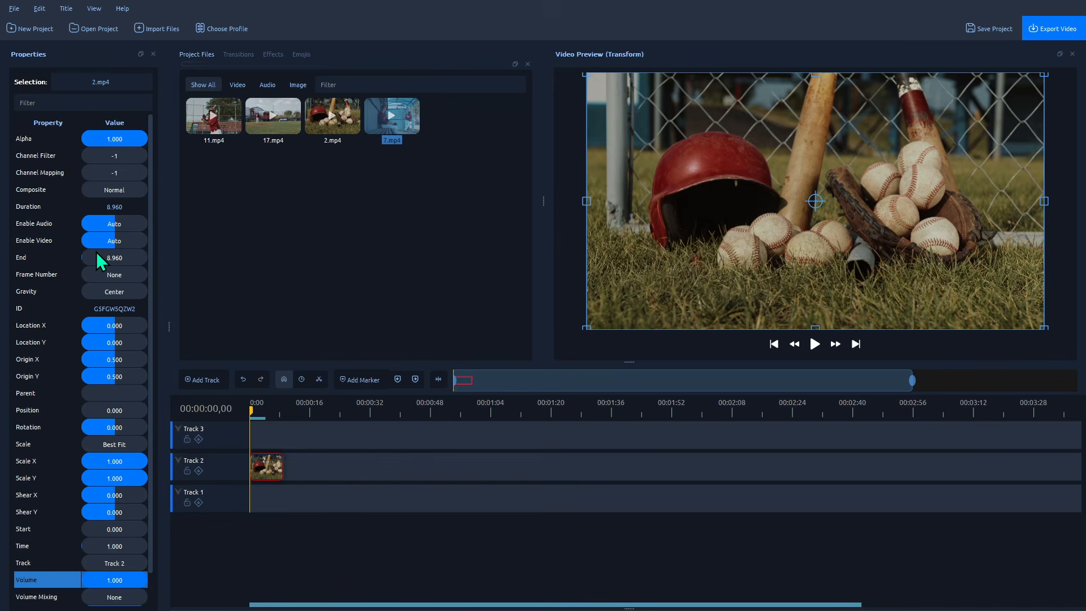
# - Set the composite mode of the 5.mp4 clip on Track 4 to Screen
pyautogui.click(107, 190)
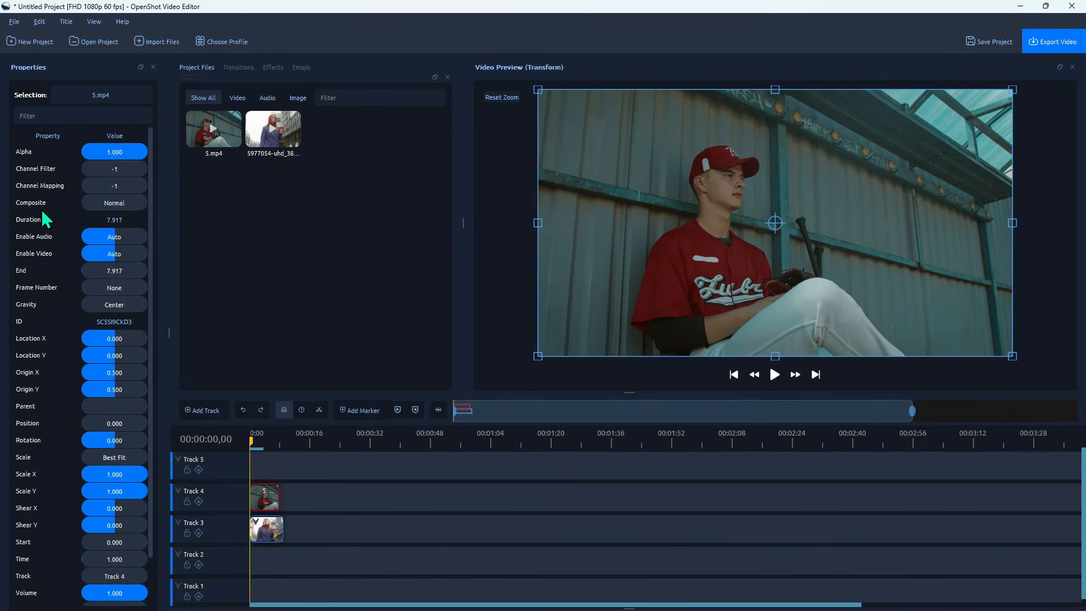
pyautogui.click(115, 205)
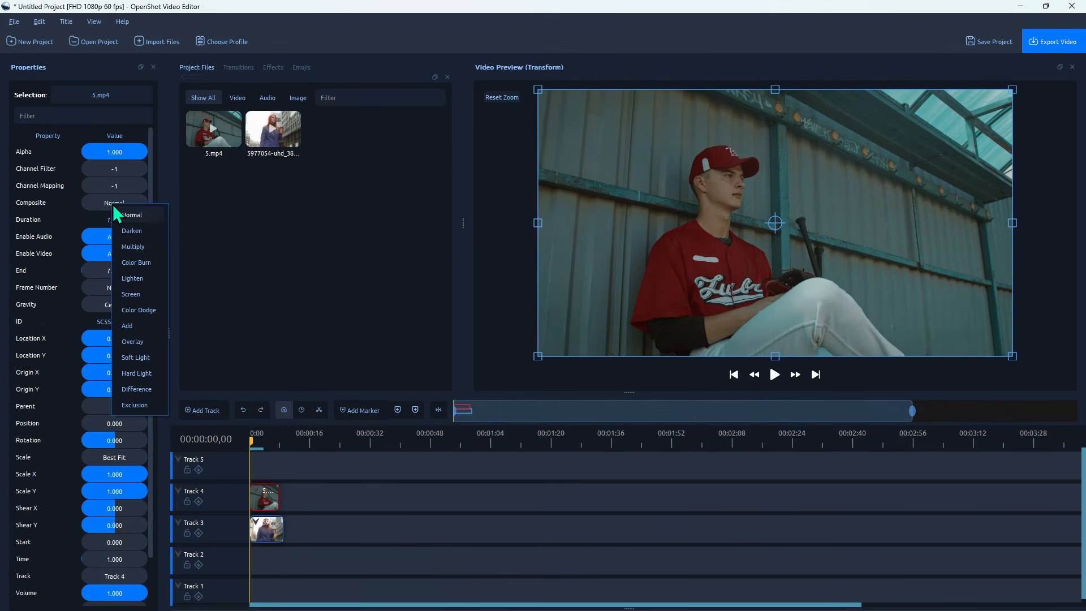
pyautogui.click(138, 295)
pyautogui.click(260, 440)
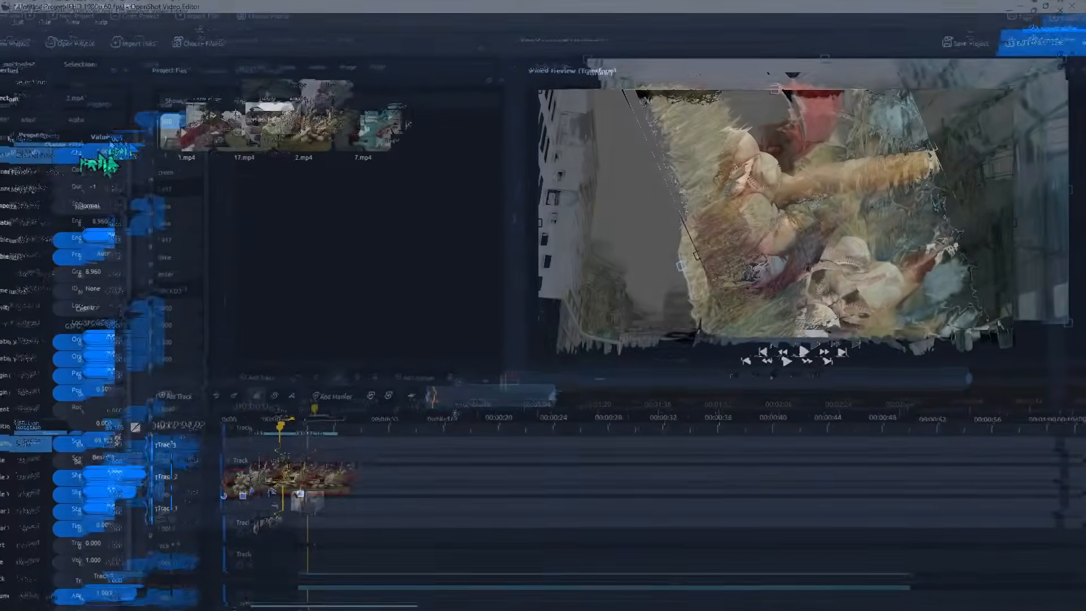
# - Set the 2.mp4 clip's alpha to 0.000 at 00:00:04,02 and open the alpha keyframe options
pyautogui.moveTo(141, 150); pyautogui.dragTo(80, 141)
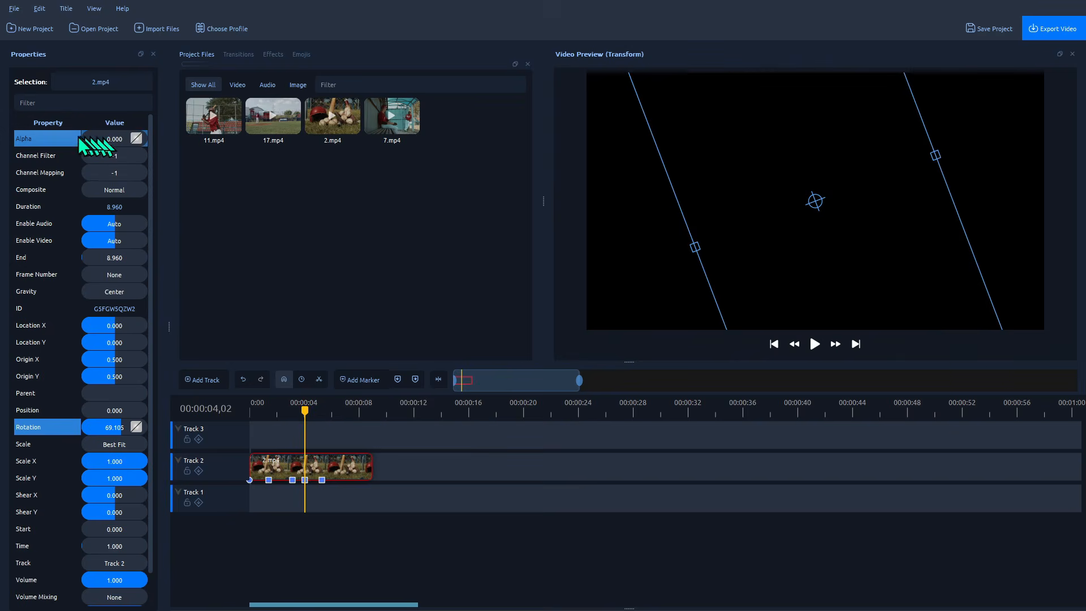
pyautogui.rightClick(107, 146)
pyautogui.moveTo(111, 150)
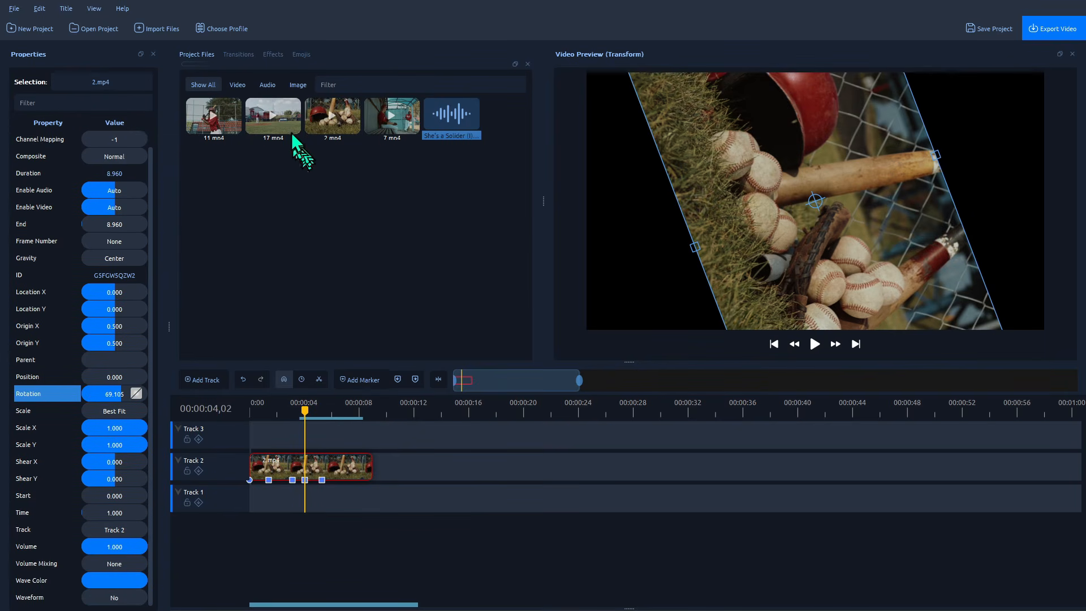
# - Filter the project files by audio, video and image in turn, and show all files again
pyautogui.click(270, 86)
pyautogui.click(240, 86)
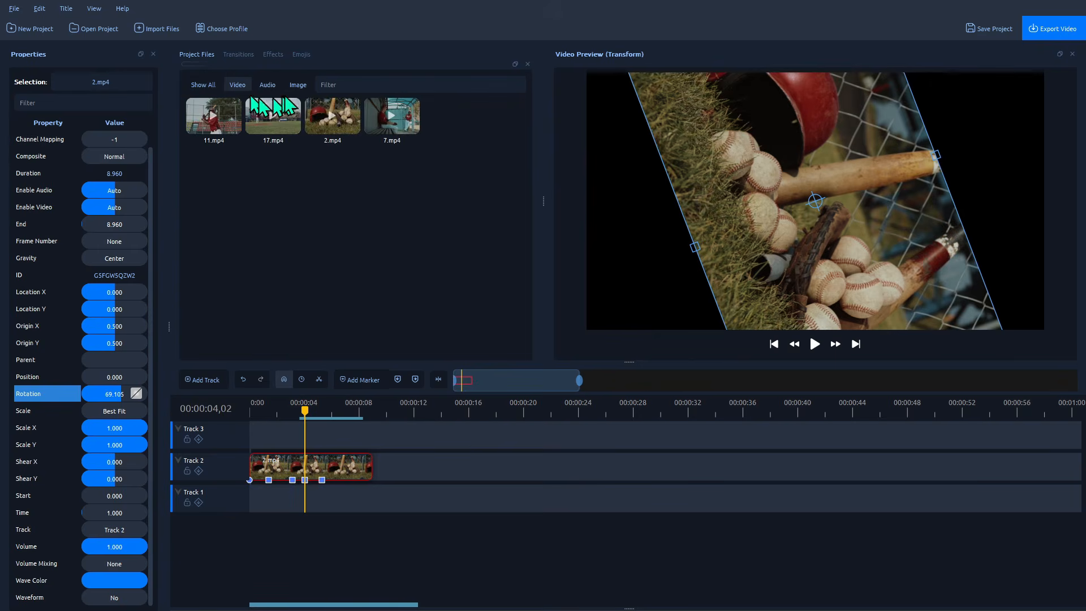
pyautogui.click(298, 85)
pyautogui.click(203, 85)
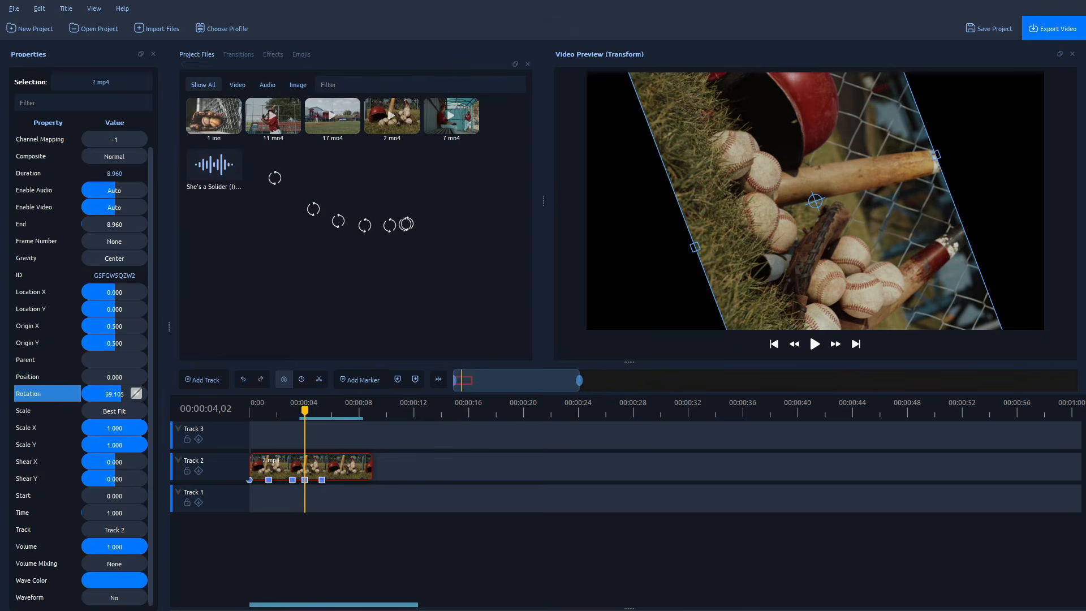
# - Replace the 2.mp4 clip on Track 2 with 17.mp4 at the start and 7.mp4 at about 24 seconds
pyautogui.press('Delete')
pyautogui.moveTo(320, 137); pyautogui.dragTo(266, 465)
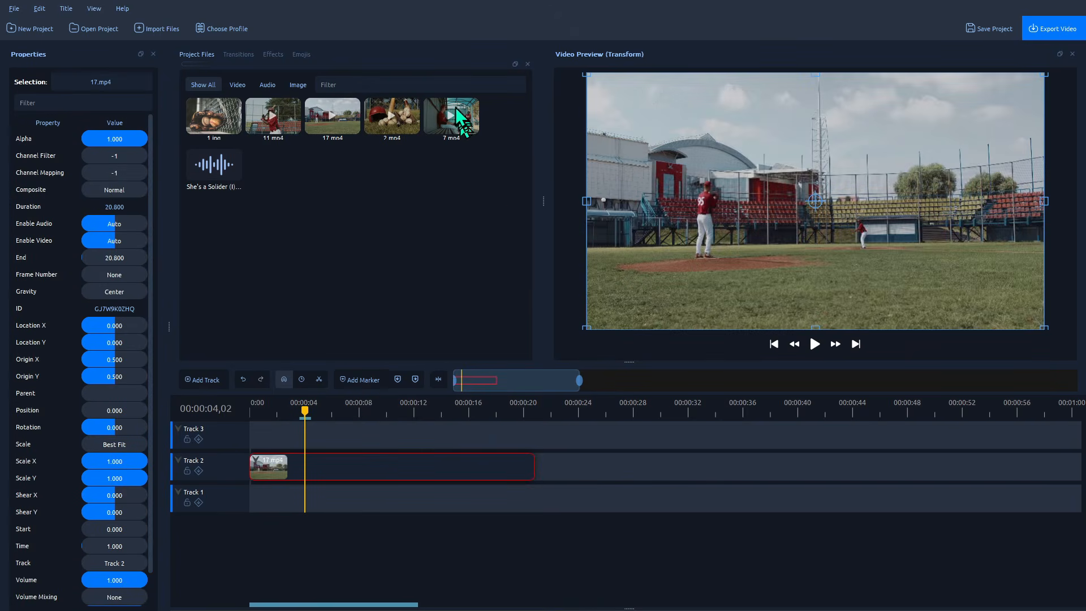
pyautogui.moveTo(456, 116); pyautogui.dragTo(561, 464)
pyautogui.moveTo(606, 516); pyautogui.dragTo(635, 477)
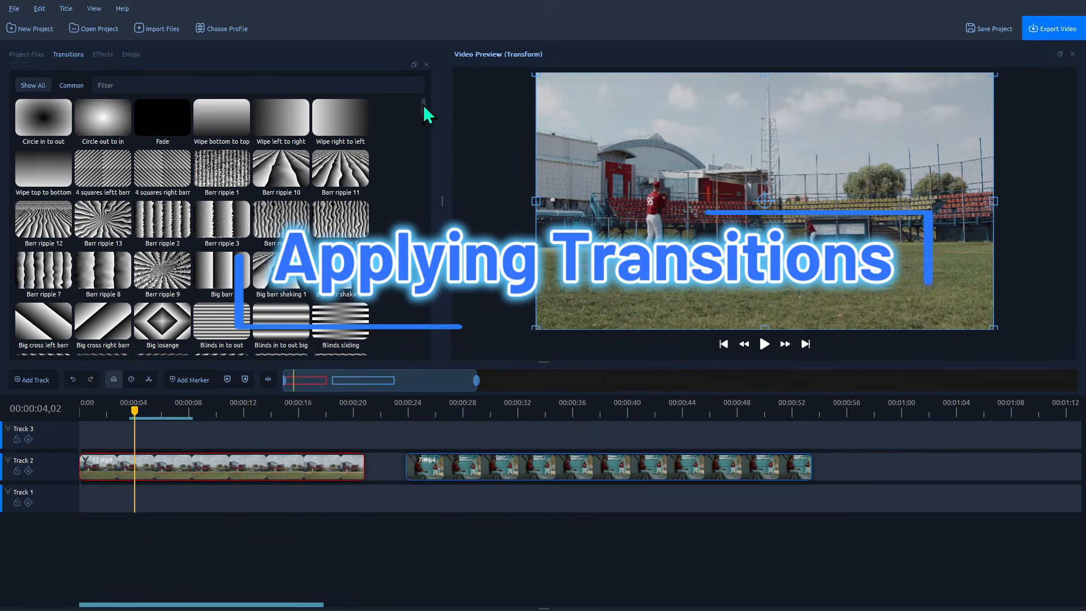
# - Search the transitions for "diss", clear the filter and browse the full transition list
pyautogui.moveTo(423, 104)
pyautogui.mouseDown()
pyautogui.moveTo(425, 342)
pyautogui.moveTo(419, 116)
pyautogui.mouseUp()
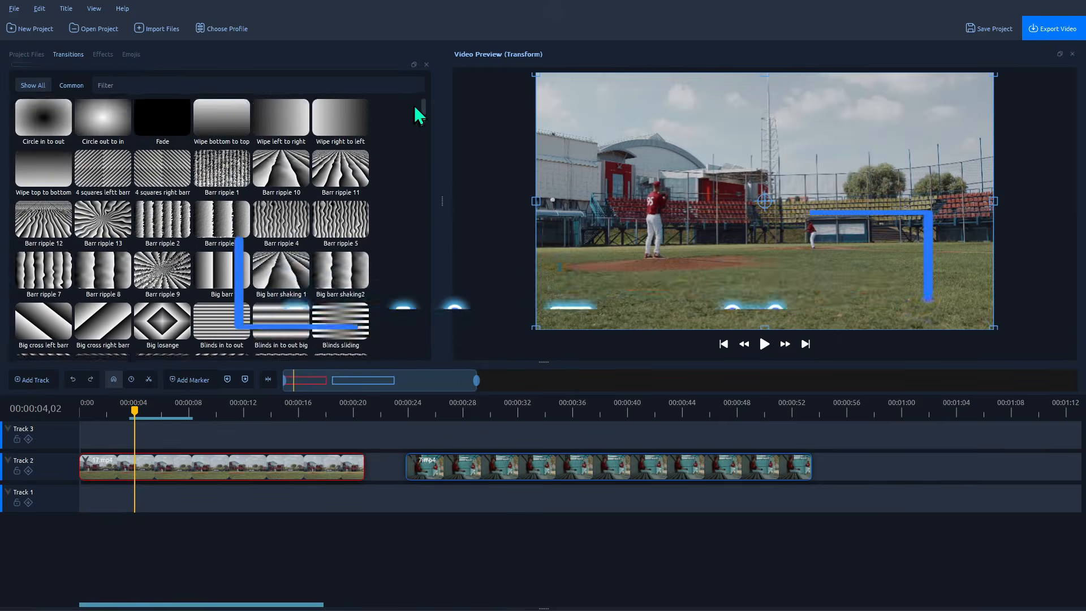
pyautogui.click(181, 82)
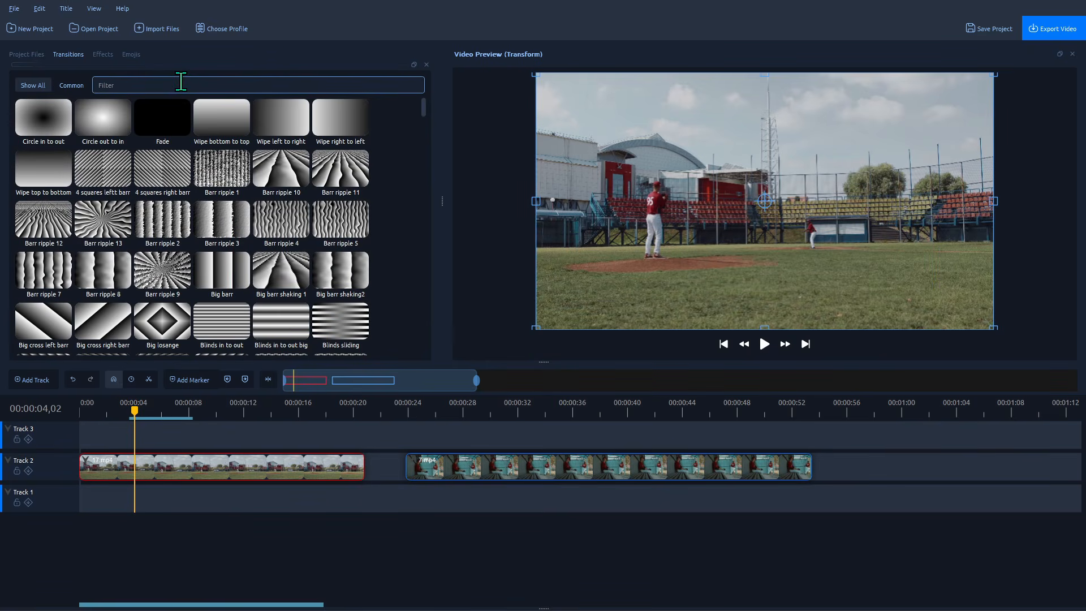
pyautogui.write('diss')
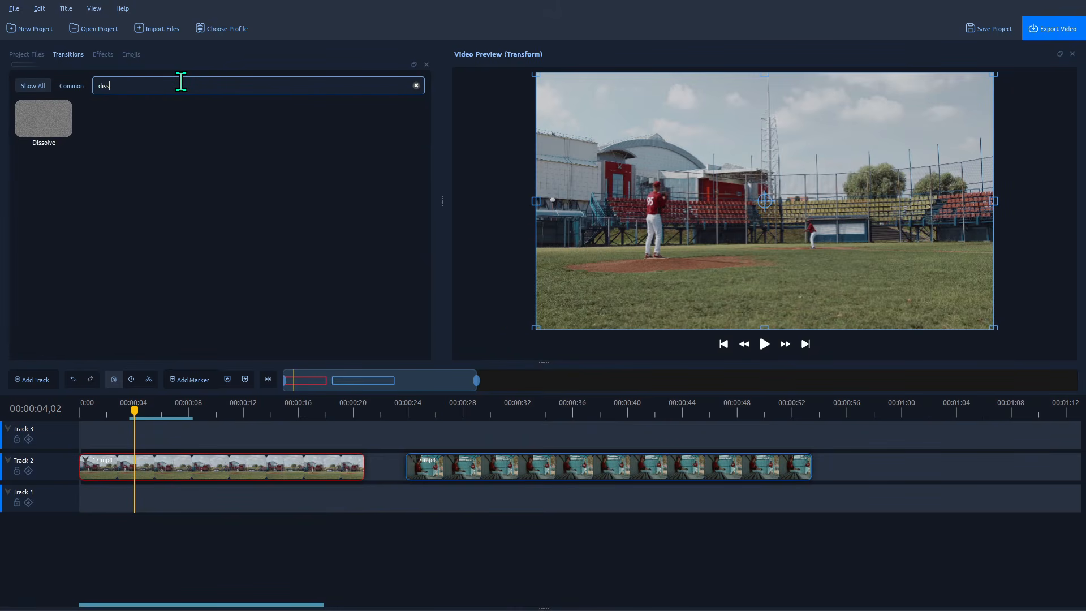
pyautogui.click(42, 90)
pyautogui.scroll(-5, 395, 274)
pyautogui.scroll(-10, 398, 276)
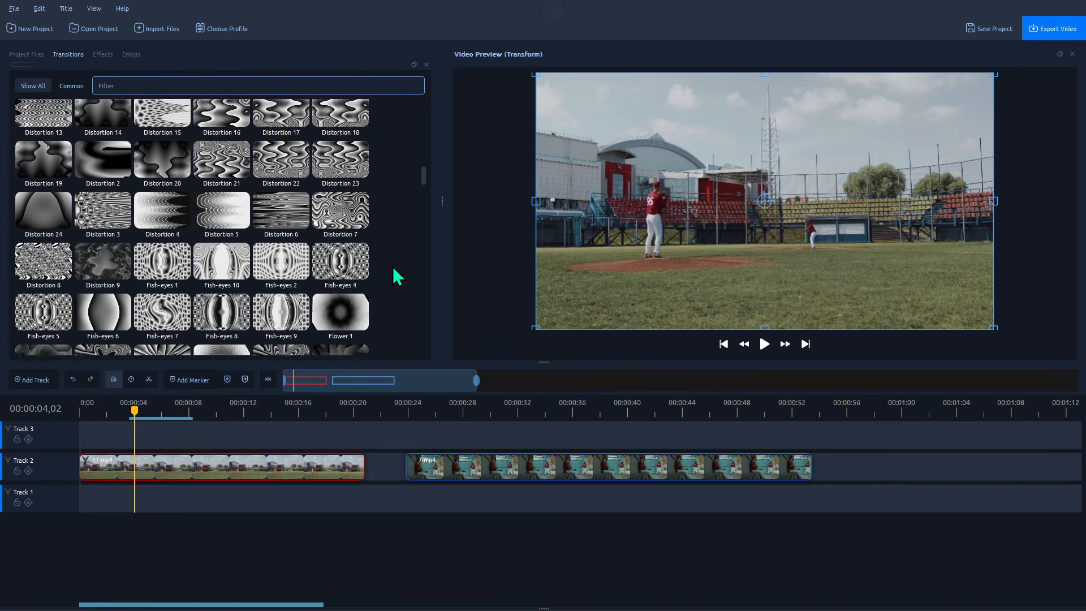
pyautogui.scroll(-3, 398, 275)
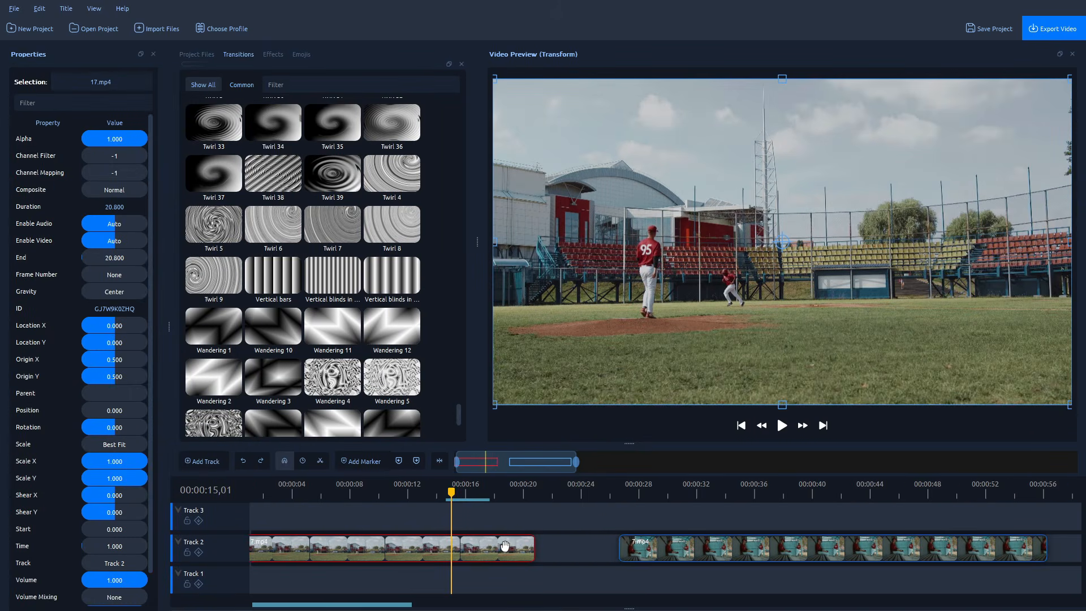
# - Move the 7.mp4 clip to 18.050 seconds on Track 2 so it overlaps the end of 17.mp4, and play the overlap
pyautogui.moveTo(708, 553); pyautogui.dragTo(594, 534)
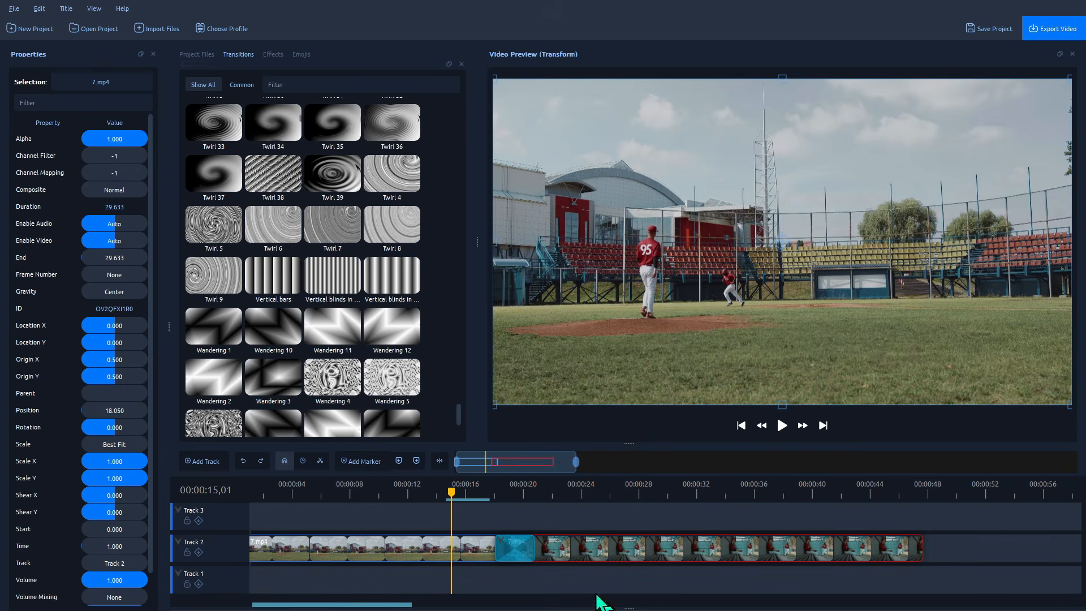
pyautogui.click(485, 491)
pyautogui.press('space')
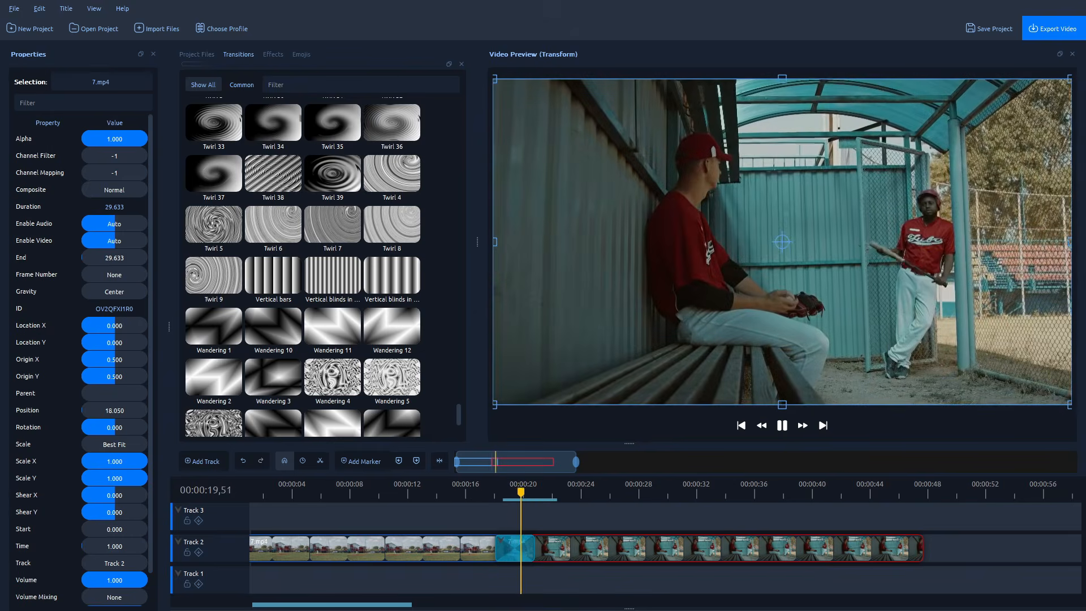
pyautogui.press('space')
# - Extend the end of the transition between the two clips to about 23 seconds and play it back
pyautogui.moveTo(535, 545); pyautogui.dragTo(563, 546)
pyautogui.click(496, 493)
pyautogui.press('space')
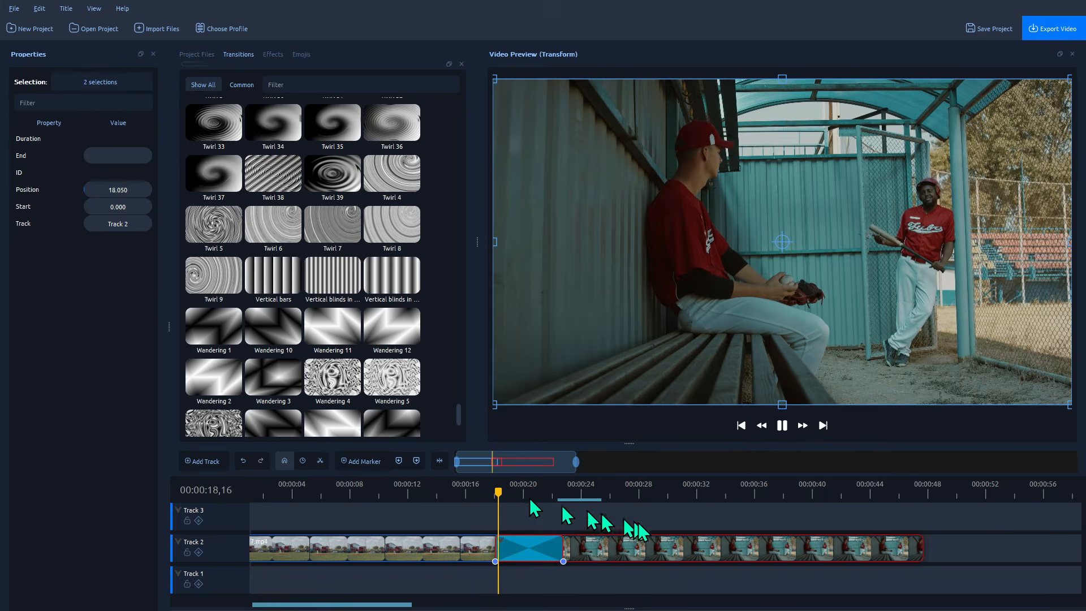
pyautogui.press('space')
# - Move the 7.mp4 clip clear of 17.mp4, place it on Track 3 at 14.000 seconds, and return it to Track 2 overlapping 17.mp4
pyautogui.click(620, 551)
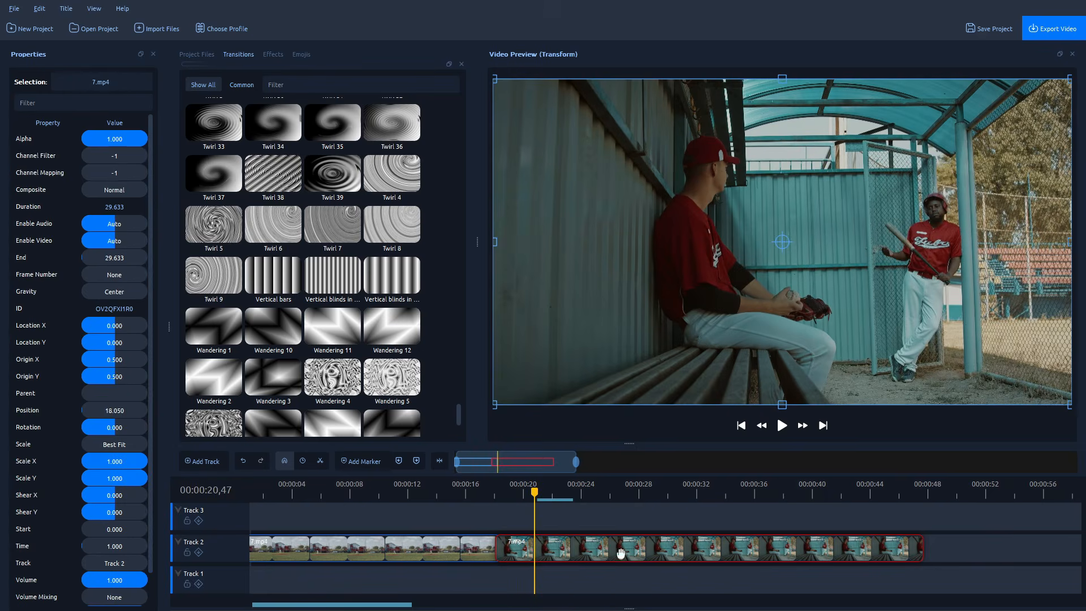
pyautogui.moveTo(622, 547); pyautogui.dragTo(679, 552)
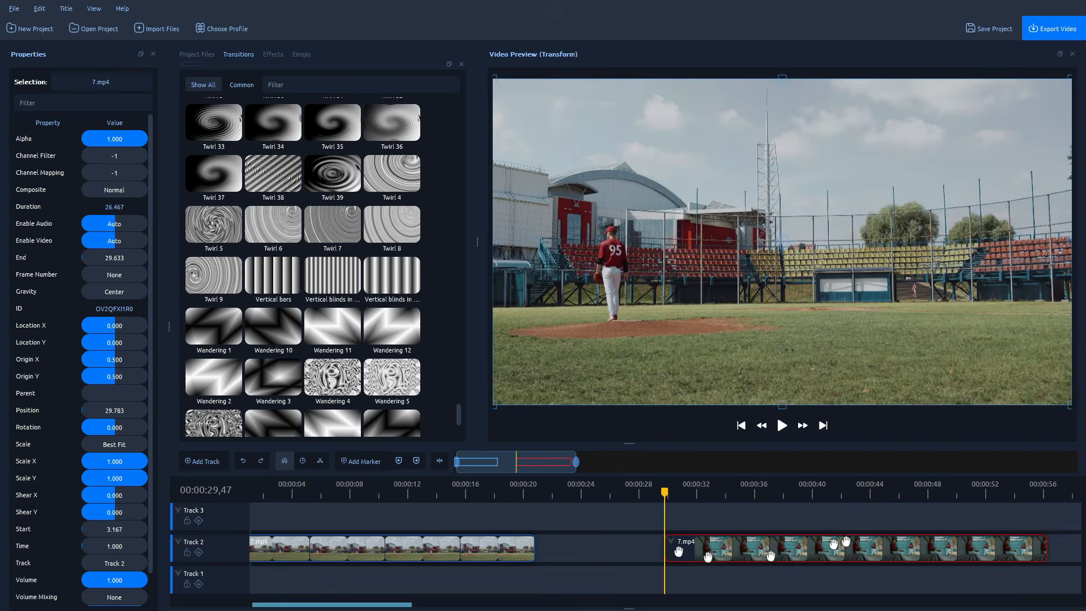
pyautogui.moveTo(860, 548); pyautogui.dragTo(630, 524)
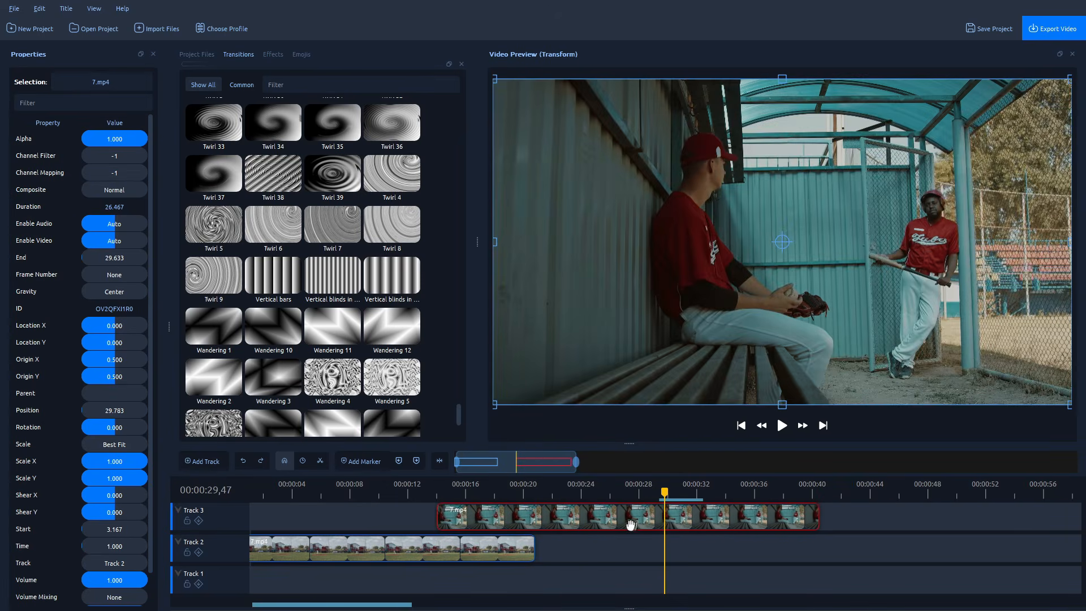
pyautogui.moveTo(514, 521); pyautogui.dragTo(510, 551)
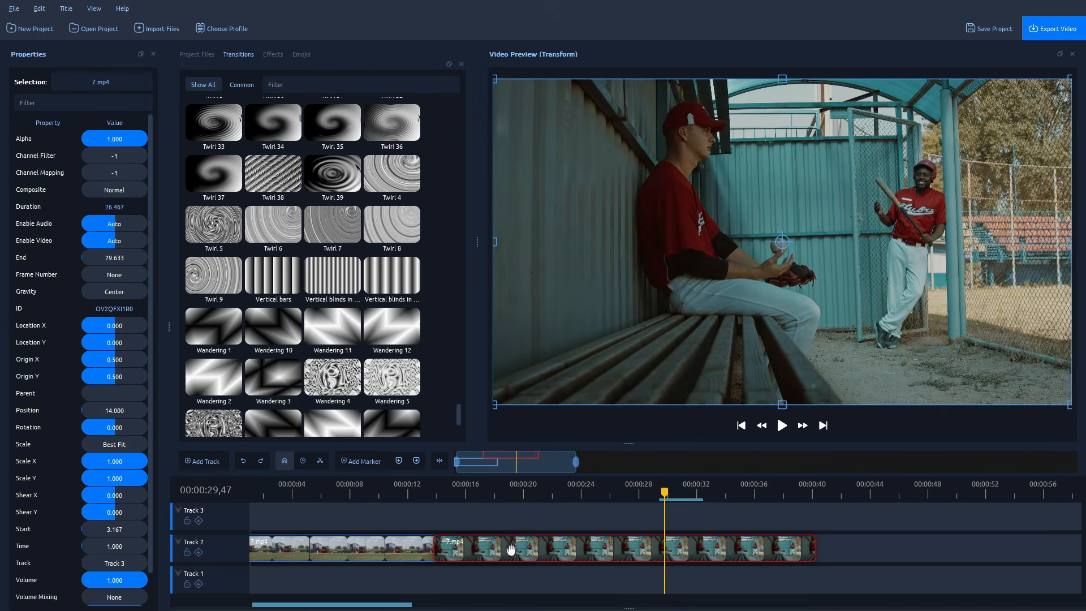
pyautogui.press('space')
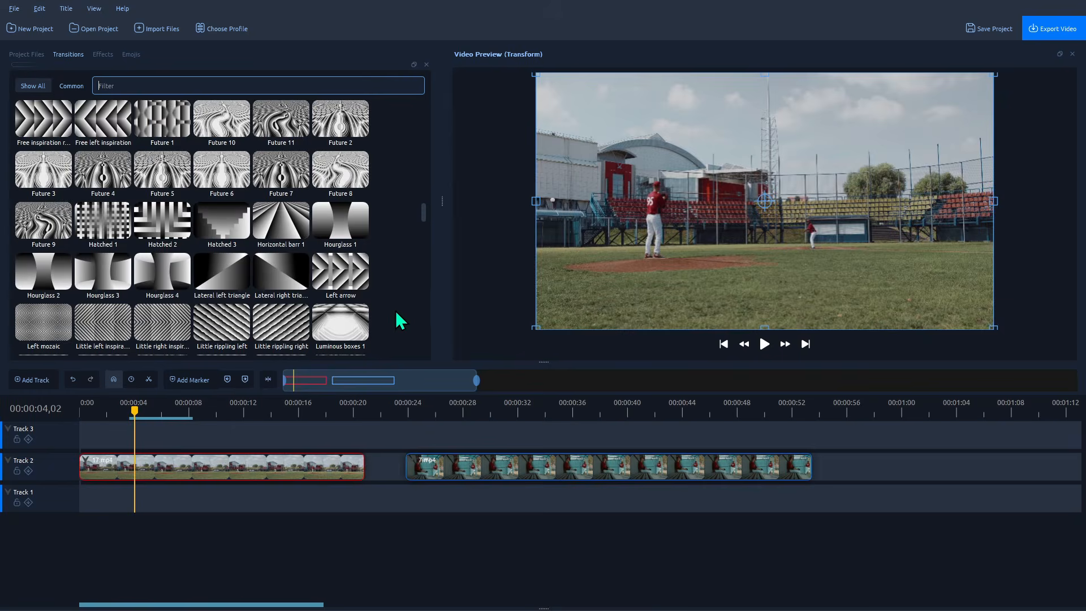
# - Add the Fogg 3 transition, shorten it to 2.600 seconds and align it with the end of the 17.mp4 clip on Track 2
pyautogui.scroll(4, 408, 270)
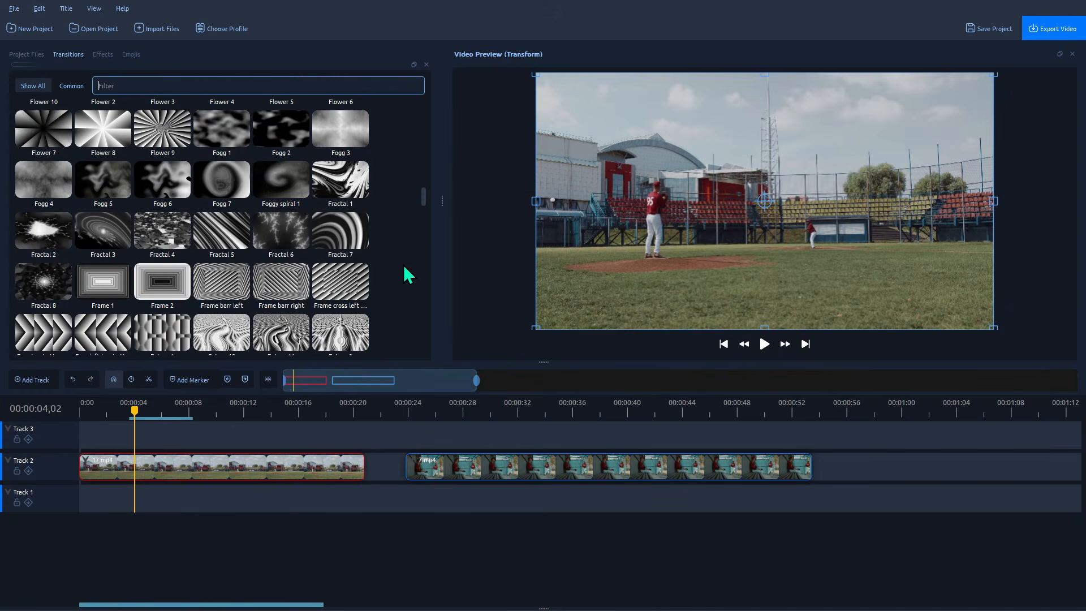
pyautogui.moveTo(345, 126); pyautogui.dragTo(352, 432)
pyautogui.click(351, 432)
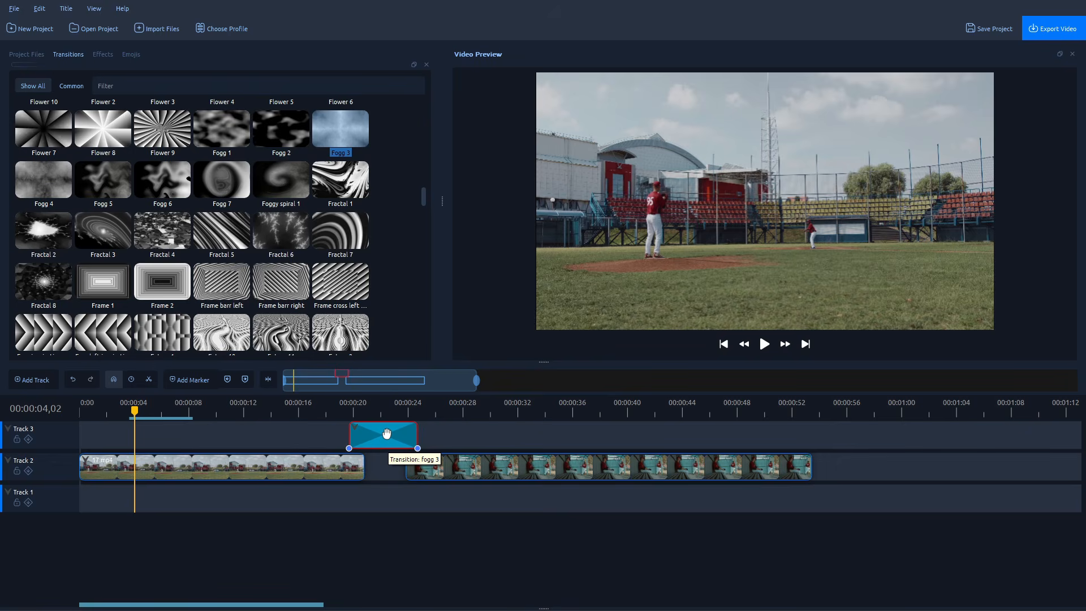
pyautogui.moveTo(412, 435); pyautogui.dragTo(385, 434)
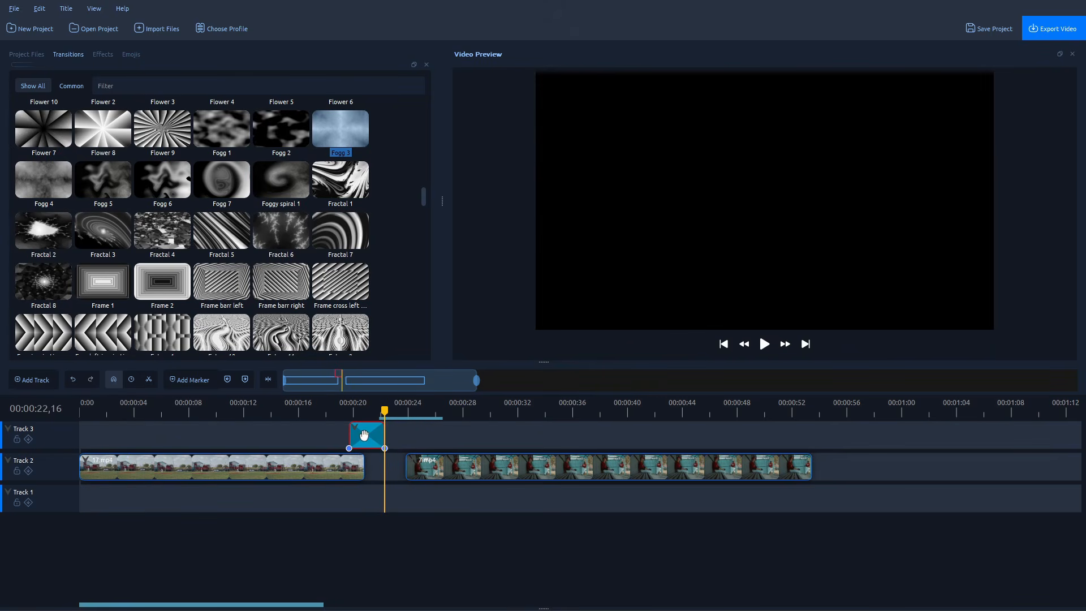
pyautogui.moveTo(360, 437); pyautogui.dragTo(339, 464)
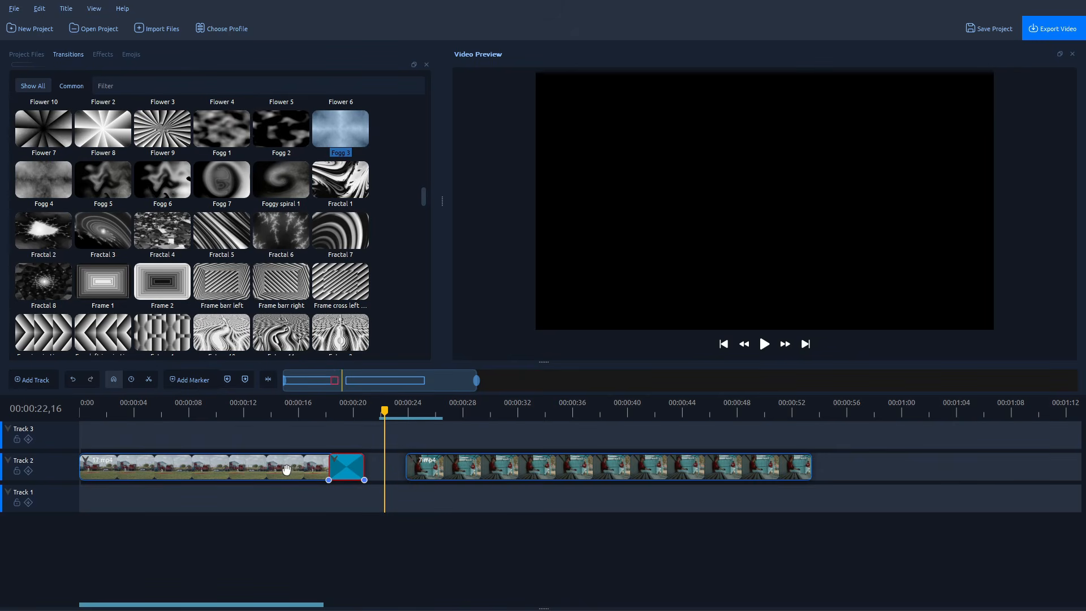
# - Overlap the 7.mp4 clip with 17.mp4 beneath the Fogg 3 transition, and set the transition's brightness to 0.475
pyautogui.click(540, 466)
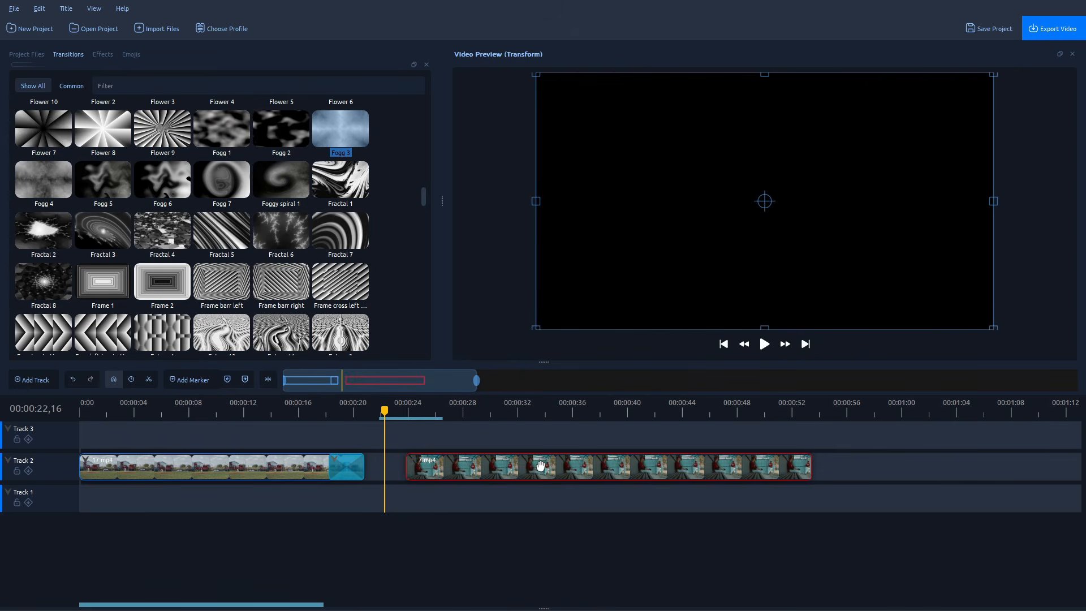
pyautogui.moveTo(540, 465); pyautogui.dragTo(470, 464)
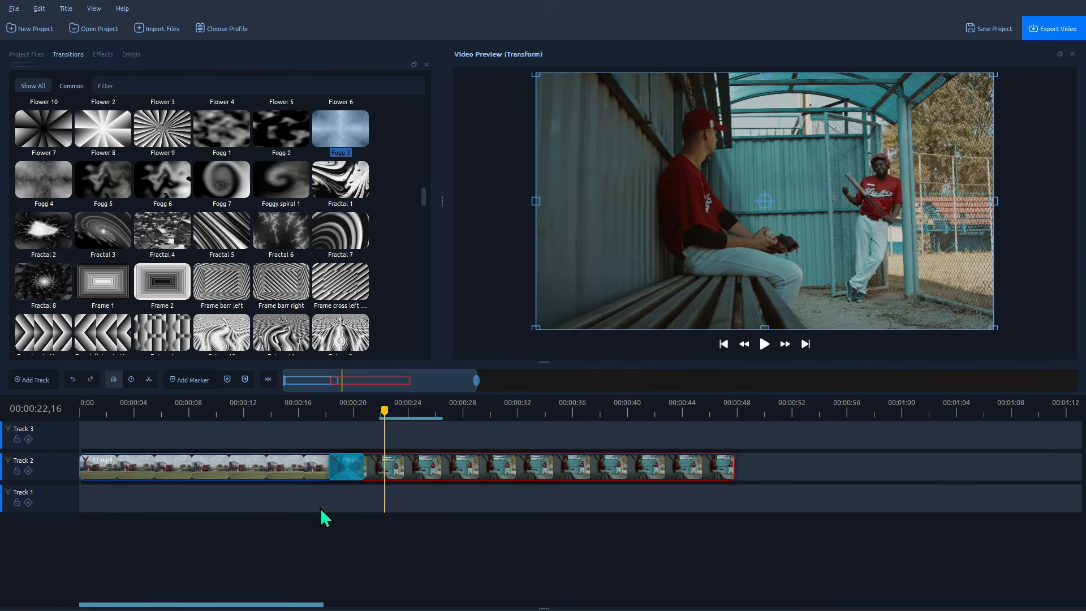
pyautogui.doubleClick(346, 467)
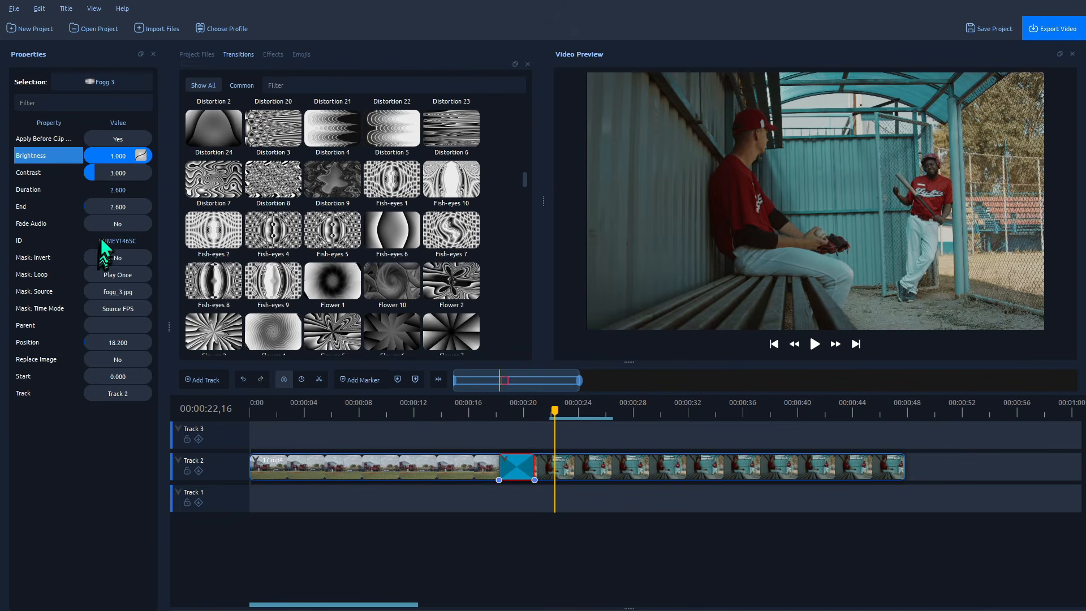
pyautogui.moveTo(137, 157)
pyautogui.mouseDown()
pyautogui.moveTo(117, 156)
pyautogui.moveTo(137, 158)
pyautogui.mouseUp()
# - Try lengthening the Fogg 3 transition to 3.333 seconds, return it to 2.600 seconds, and play it
pyautogui.moveTo(532, 463); pyautogui.dragTo(544, 463)
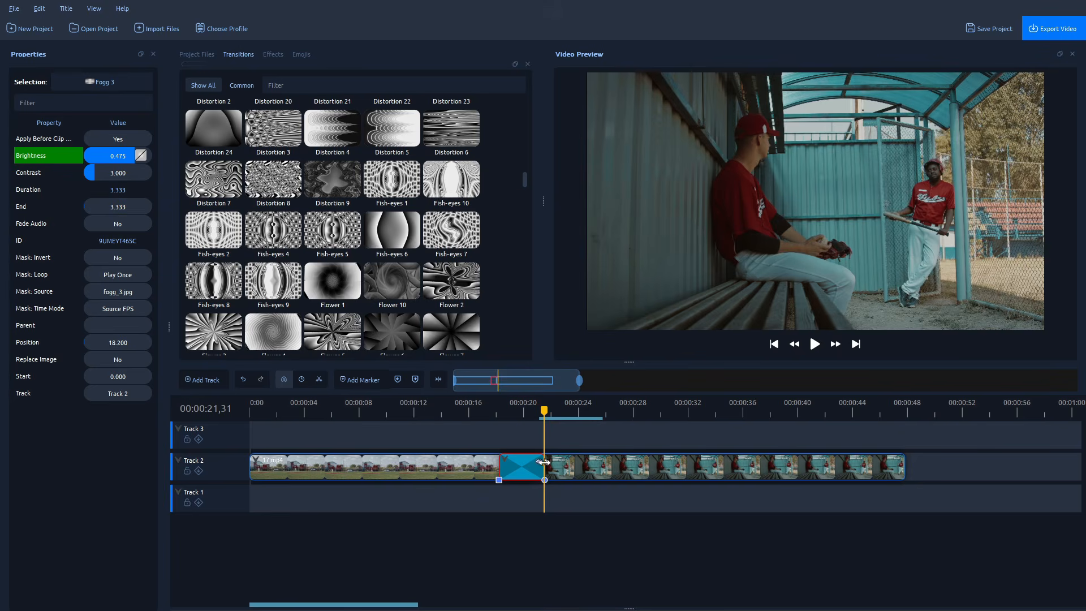
pyautogui.moveTo(545, 467); pyautogui.dragTo(535, 465)
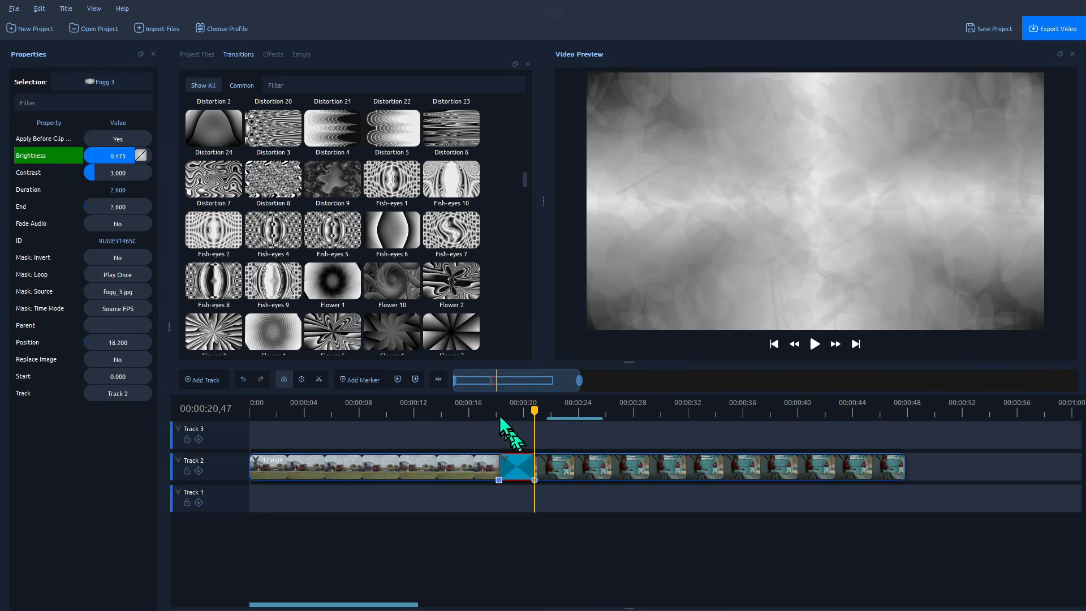
pyautogui.click(500, 418)
pyautogui.press('space')
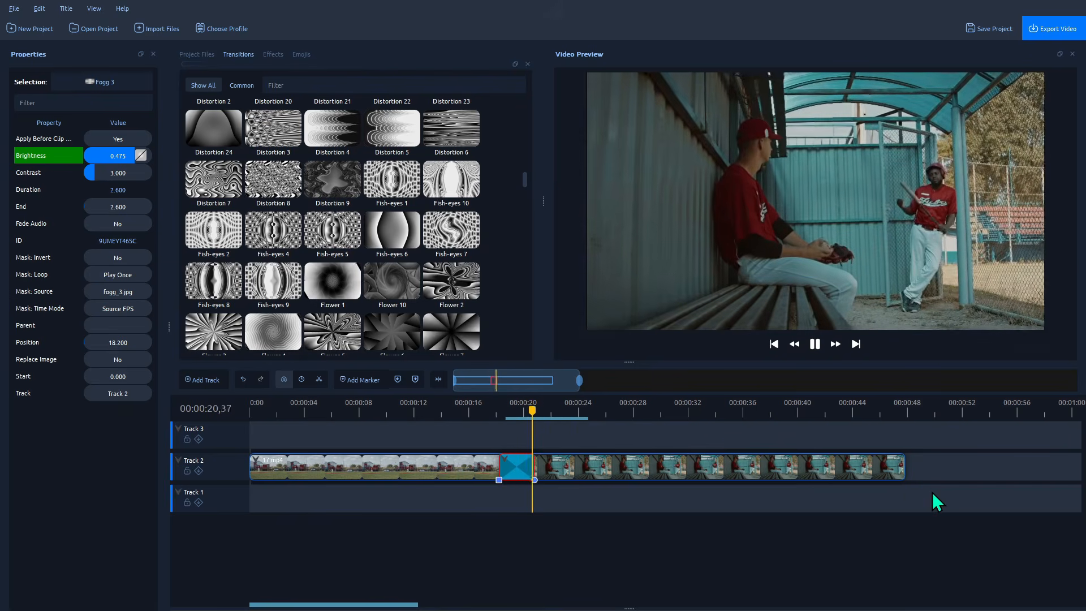
pyautogui.press('space')
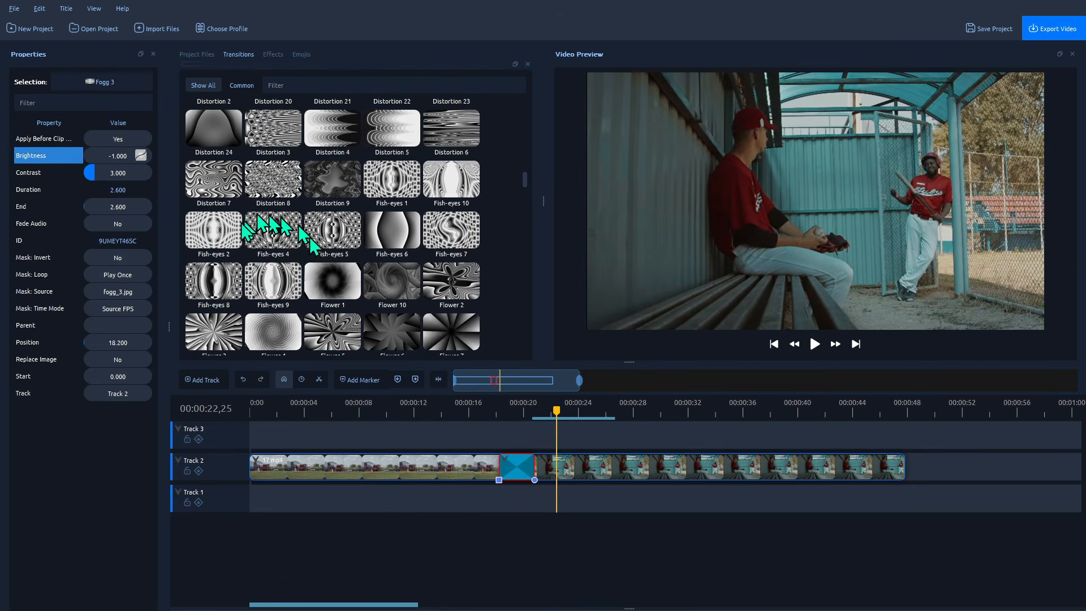
# - Browse the transition list, switch it to details view and return it to thumbnail view
pyautogui.scroll(-10, 447, 260)
pyautogui.scroll(-10, 453, 245)
pyautogui.scroll(-10, 453, 247)
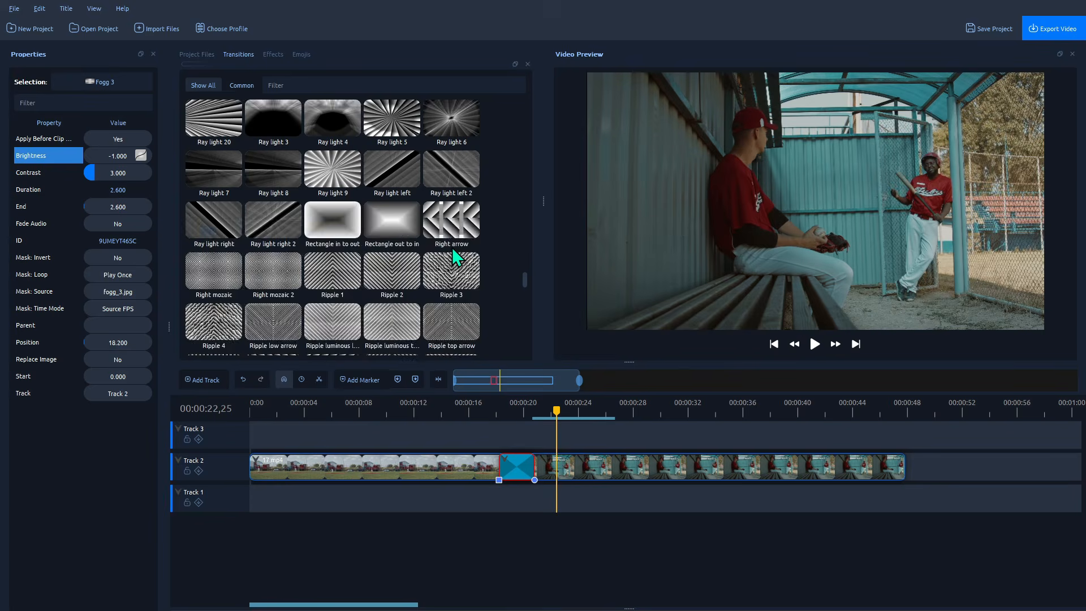
pyautogui.scroll(-10, 454, 251)
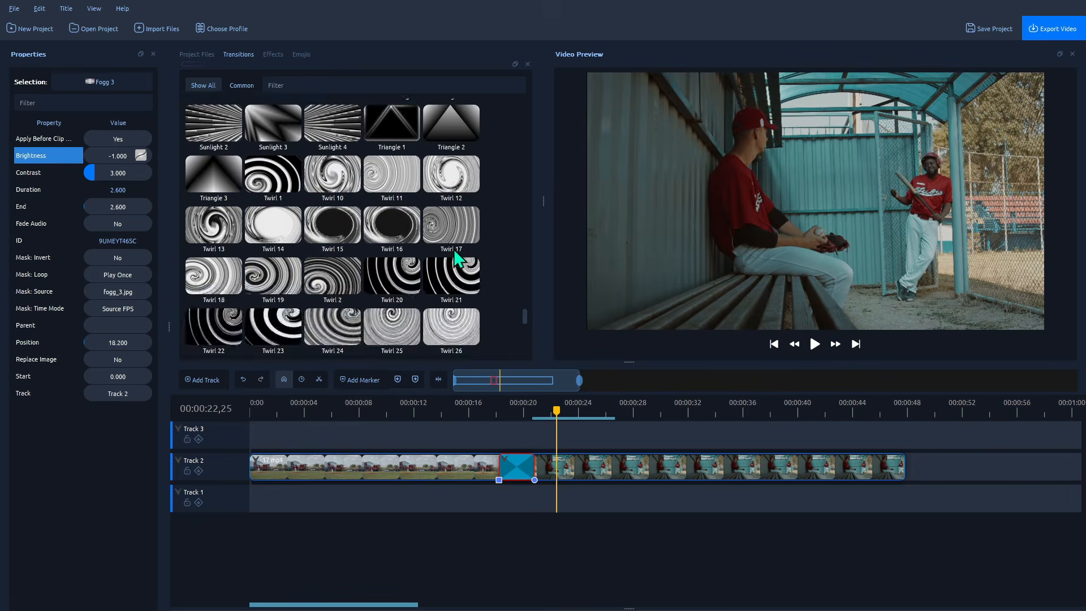
pyautogui.scroll(5, 453, 249)
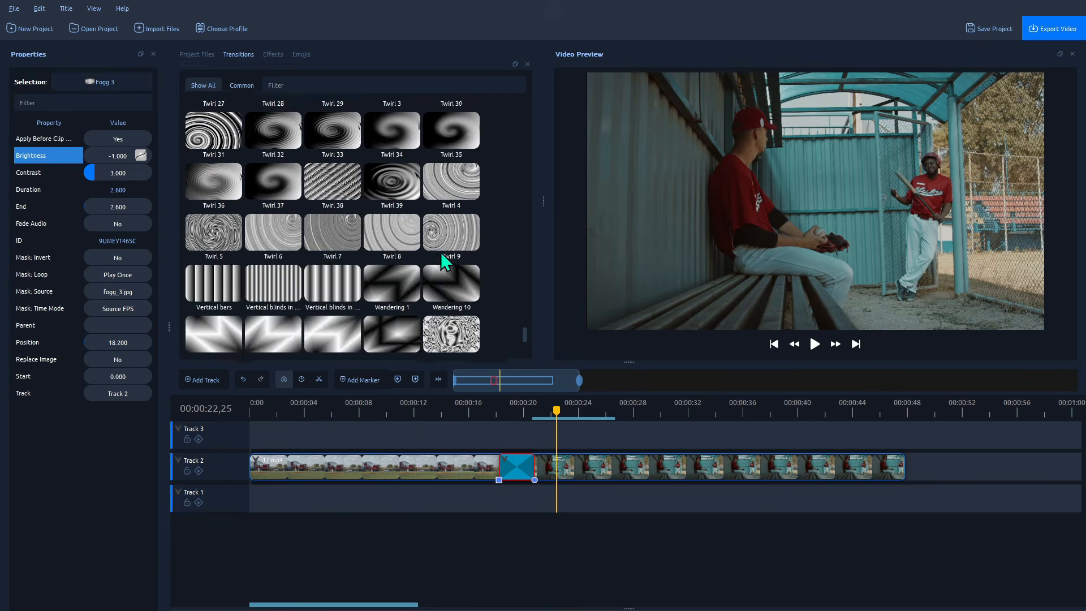
pyautogui.rightClick(388, 186)
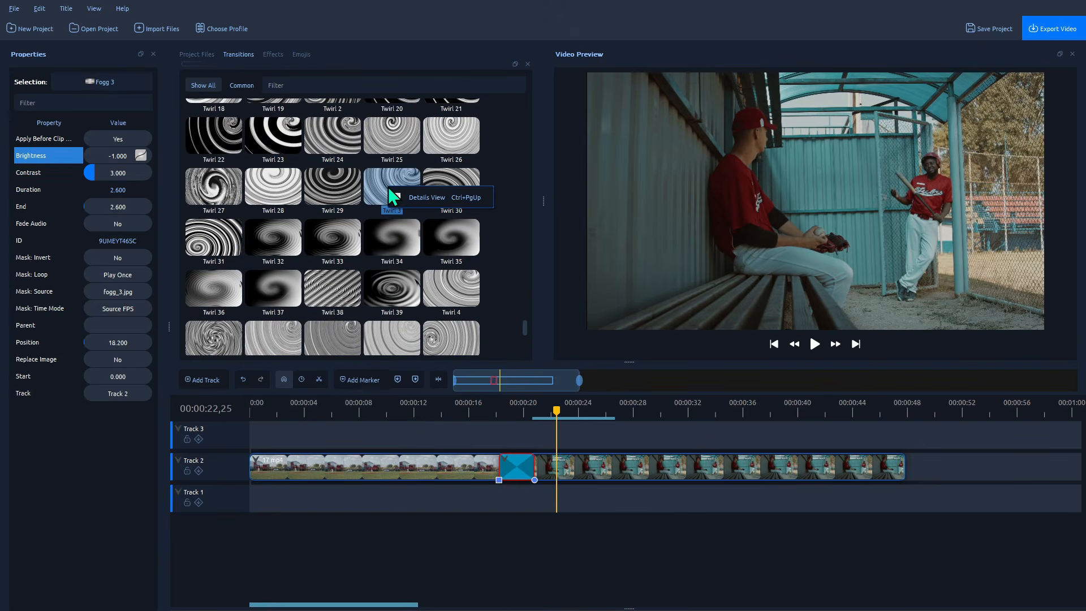
pyautogui.click(429, 197)
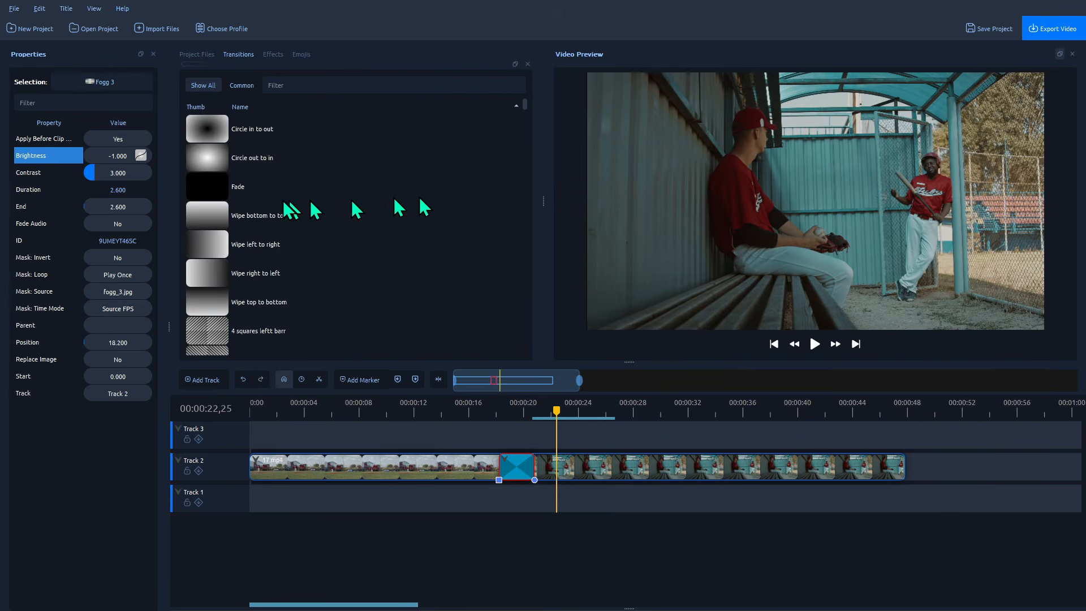
pyautogui.rightClick(248, 189)
pyautogui.click(308, 196)
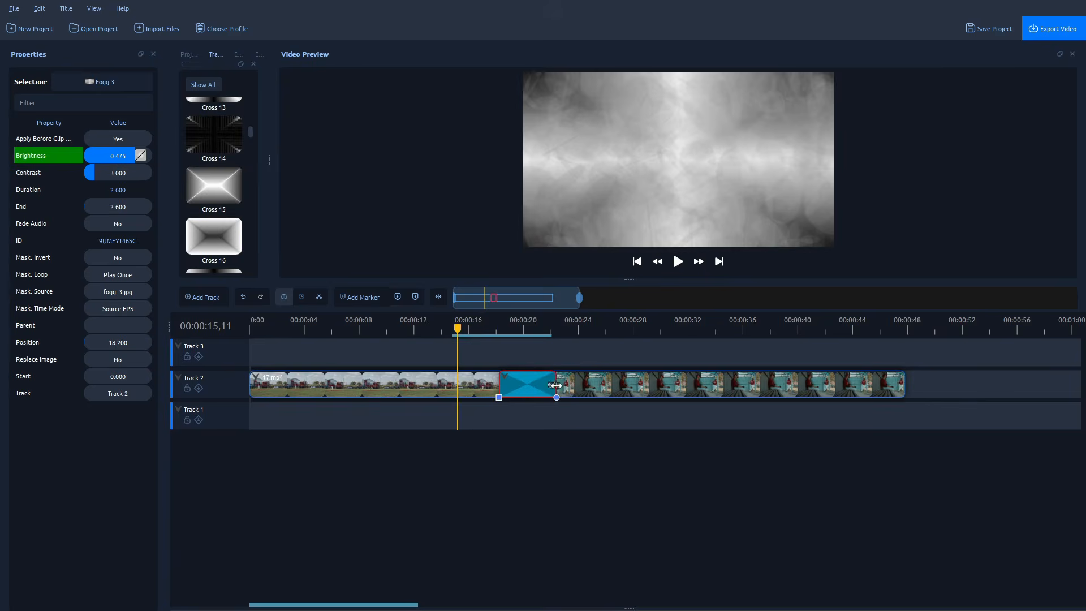
# - Lengthen the Fogg 3 transition to 4.200 seconds, enlarge the video preview and play the transition
pyautogui.moveTo(556, 385); pyautogui.dragTo(557, 385)
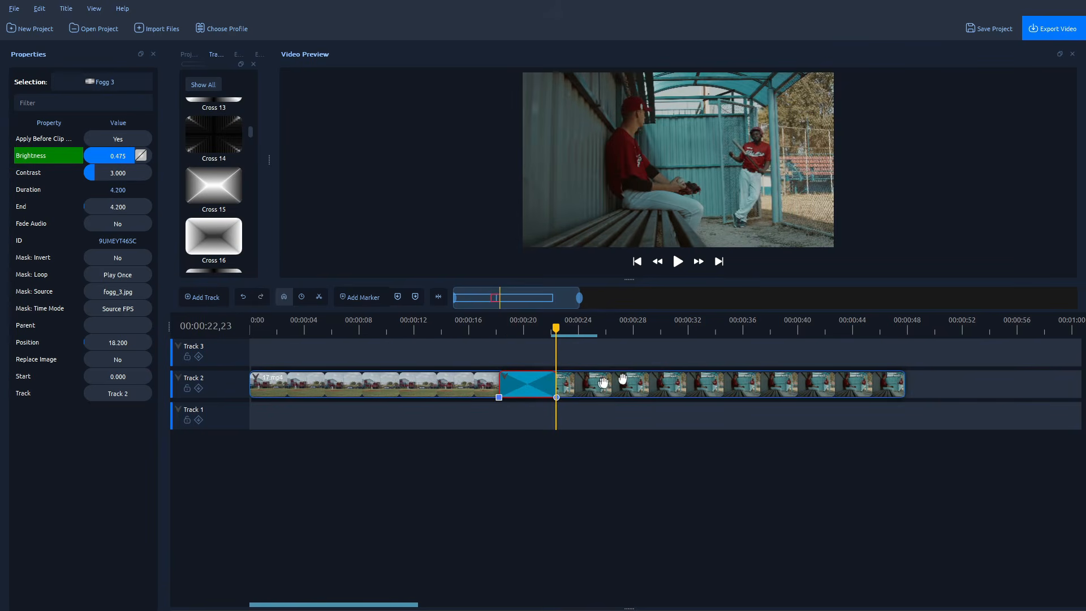
pyautogui.moveTo(627, 281); pyautogui.dragTo(627, 443)
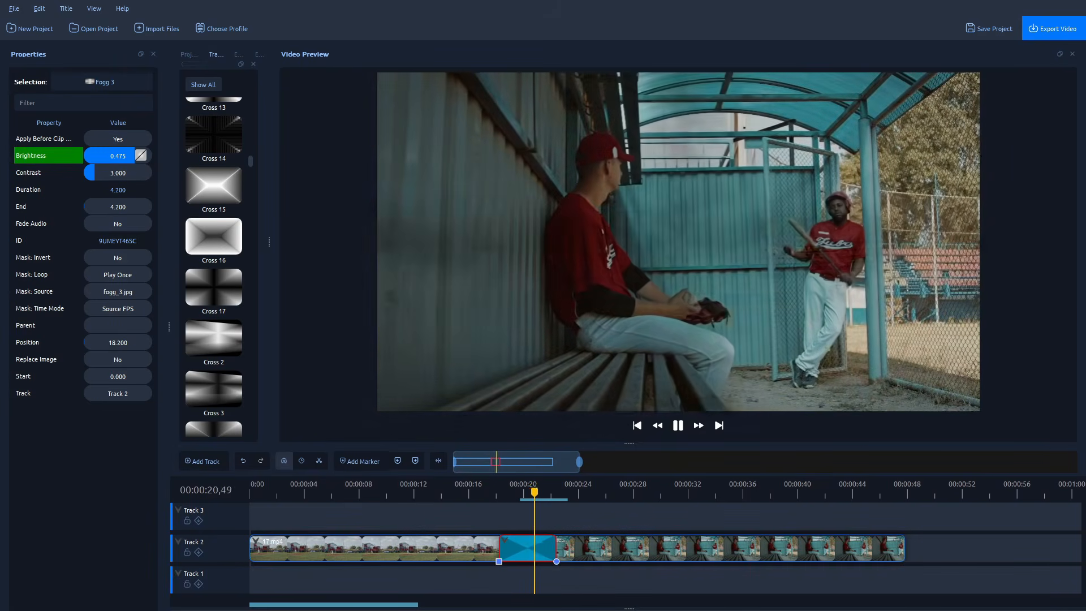
pyautogui.press('space')
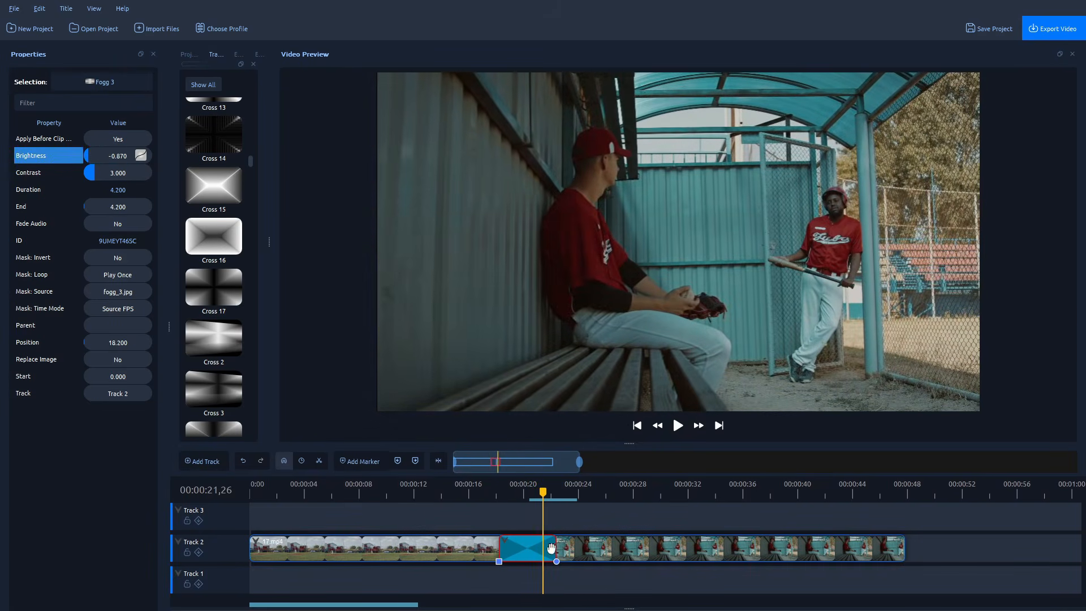
# - Extend the Fogg 3 transition to 4.967 seconds, starting at 16.467 seconds, and play it
pyautogui.moveTo(553, 548); pyautogui.dragTo(475, 549)
pyautogui.click(464, 521)
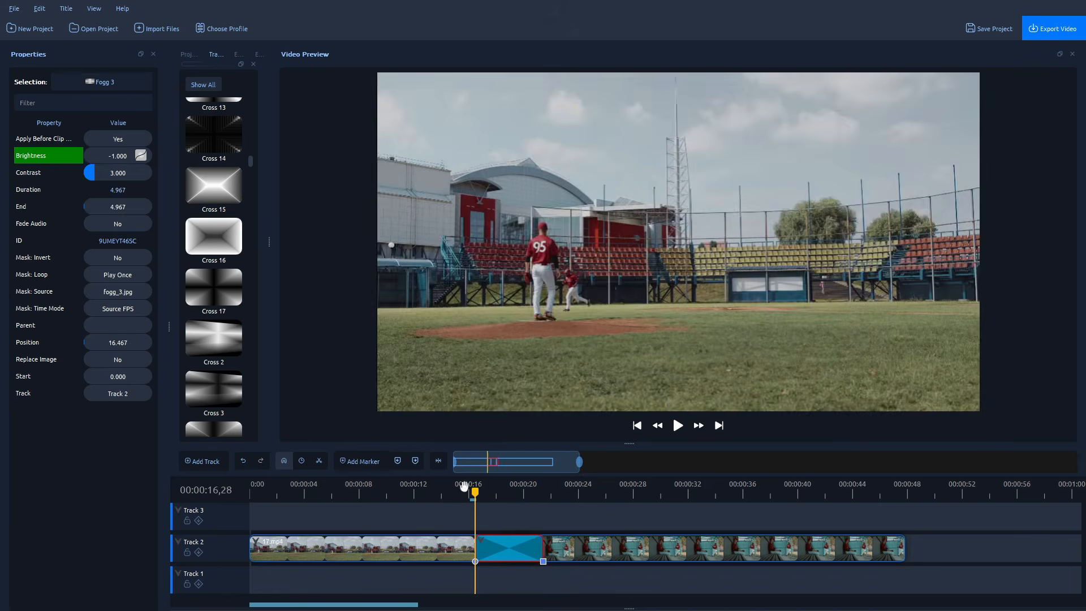
pyautogui.press('space')
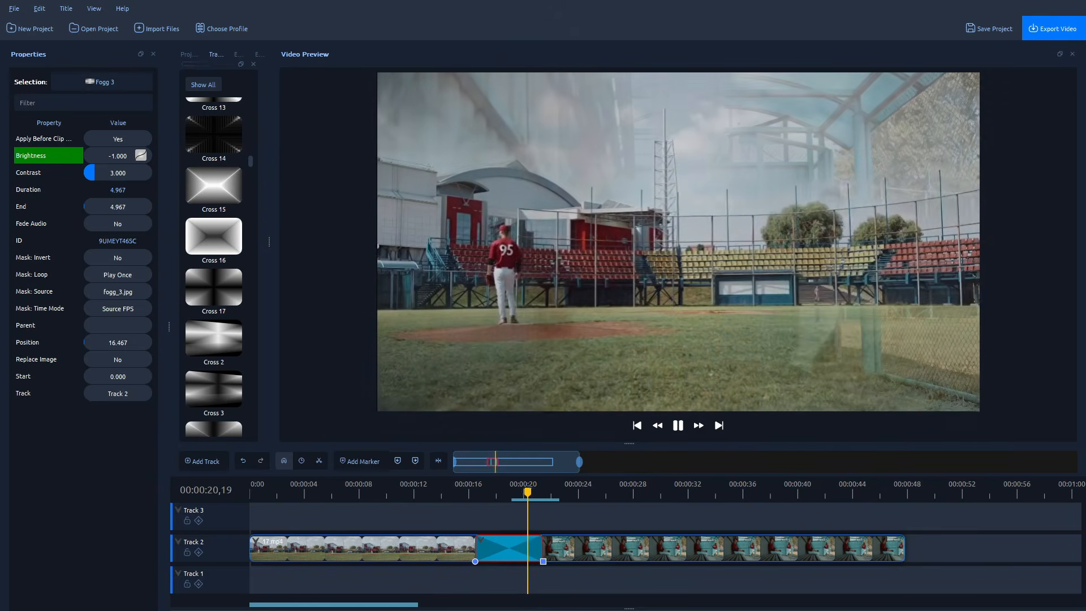
pyautogui.press('space')
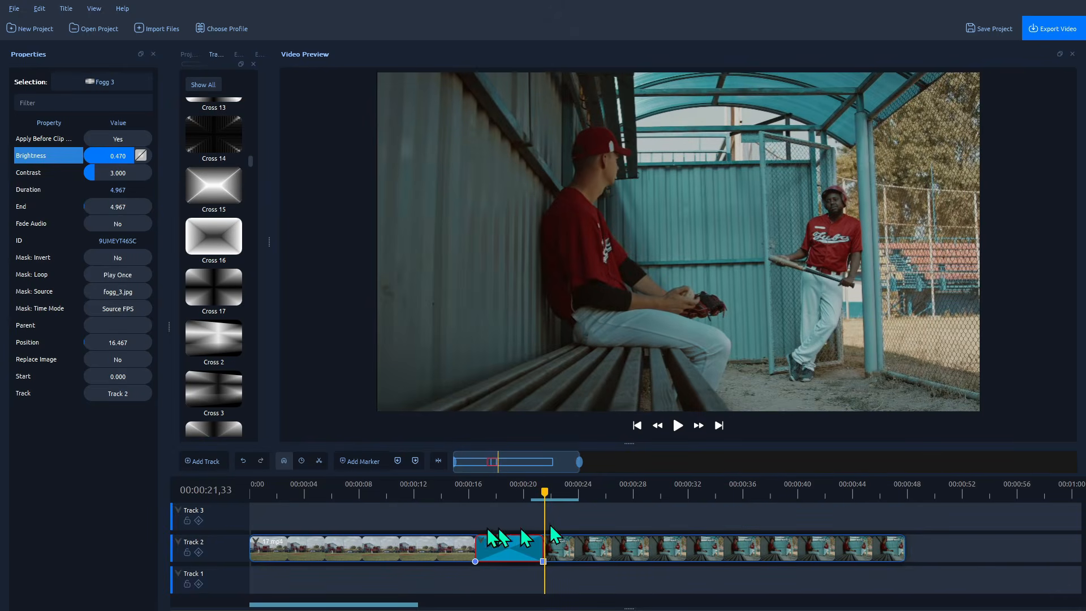
# - Try reversing the Fogg 3 transition and play the section from just before it
pyautogui.rightClick(503, 542)
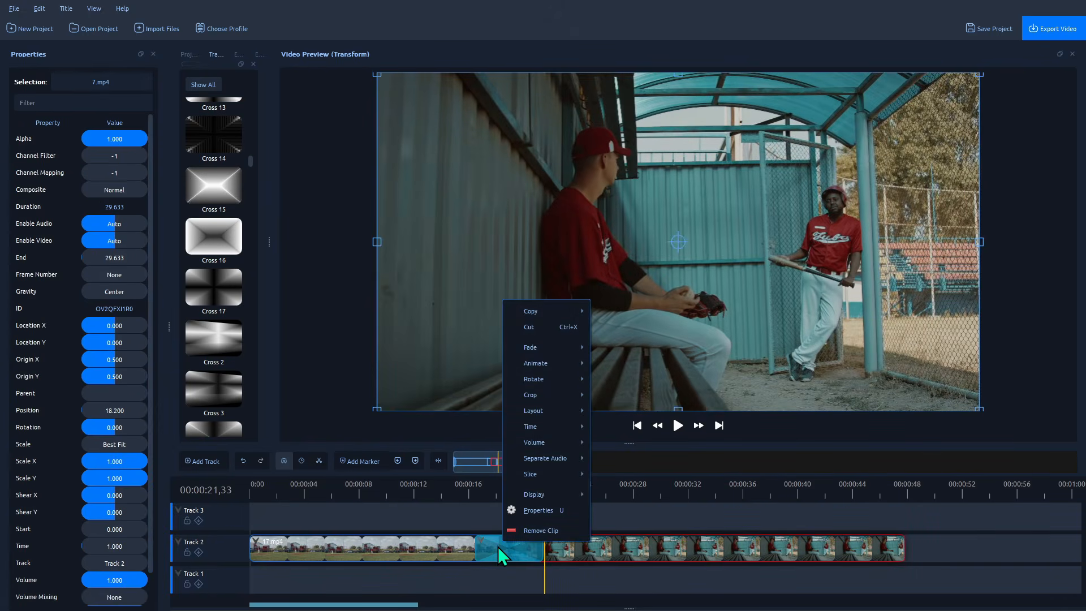
pyautogui.rightClick(495, 551)
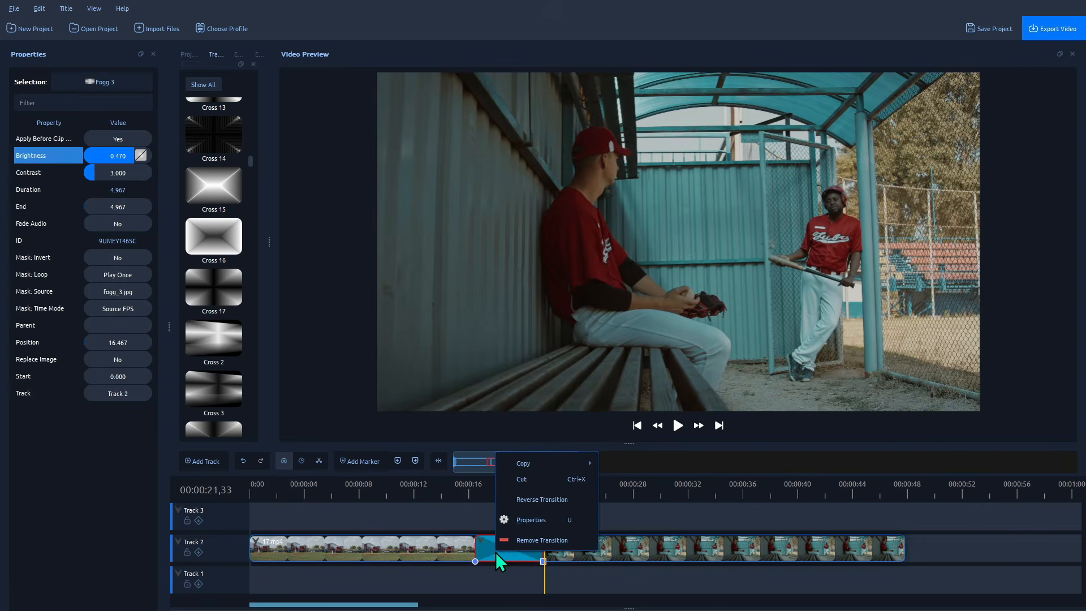
pyautogui.click(573, 500)
pyautogui.click(454, 497)
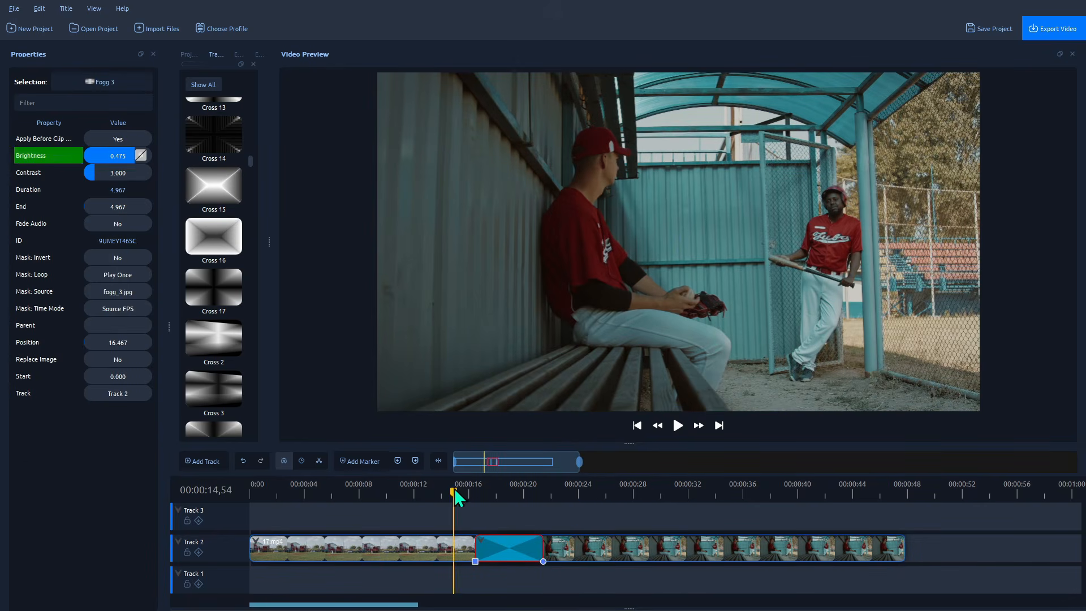
pyautogui.press('space')
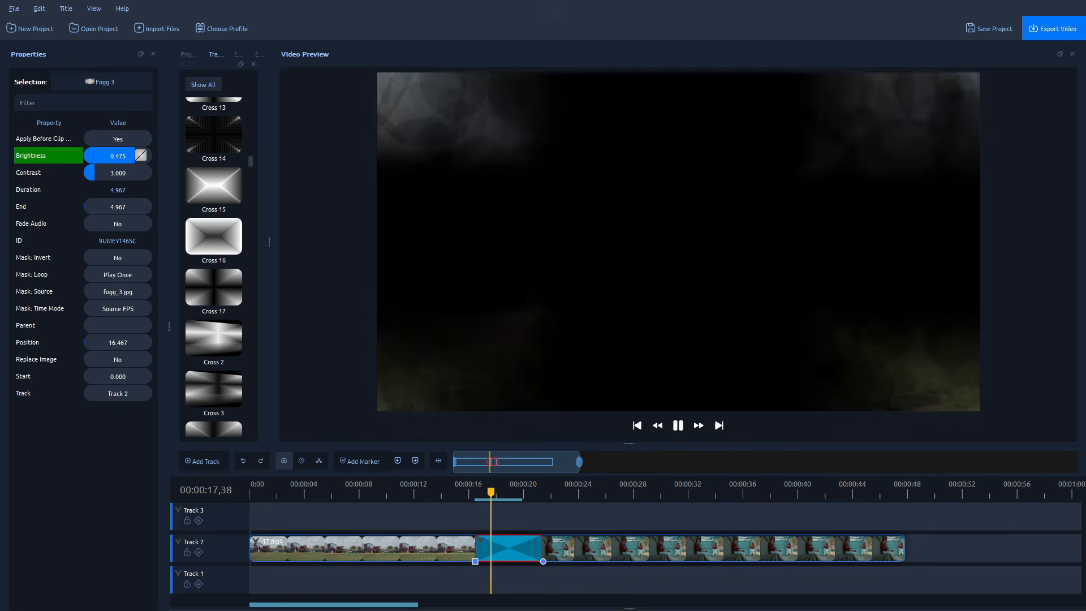
pyautogui.press('space')
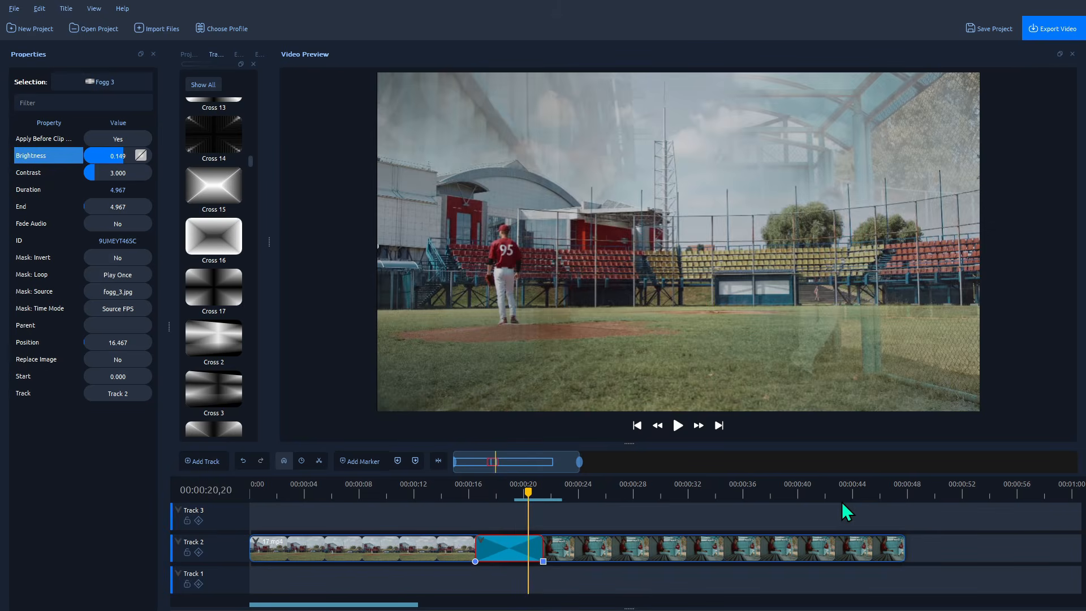
# - Undo the last change, place the Cross 16 transition on Track 2 at 15.600 seconds, and play it
pyautogui.hotkey('ctrl', 'z')
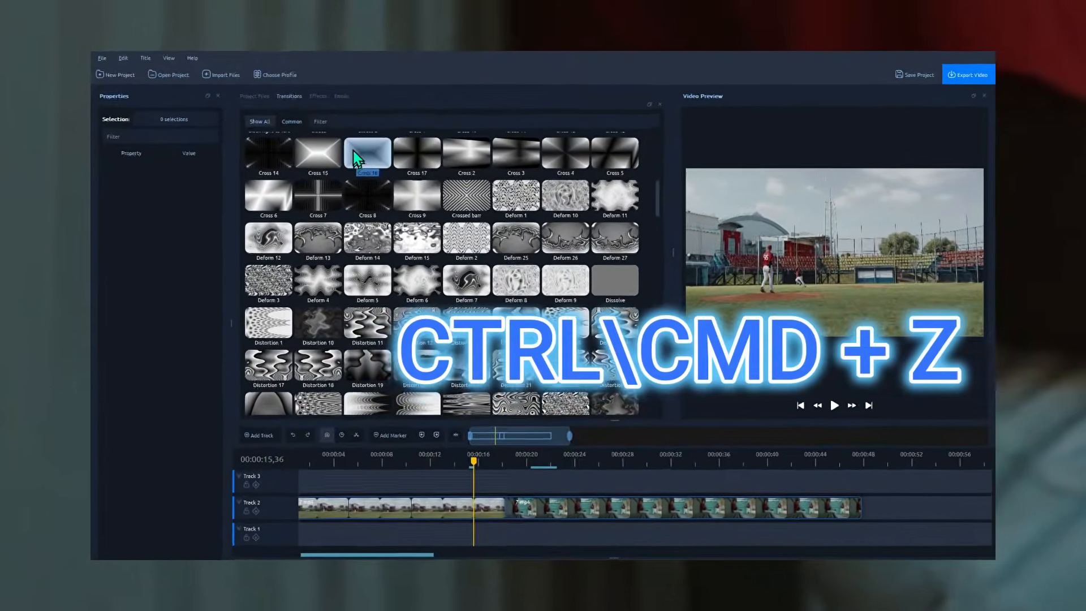
pyautogui.moveTo(358, 159); pyautogui.dragTo(469, 506)
pyautogui.moveTo(454, 545); pyautogui.dragTo(460, 541)
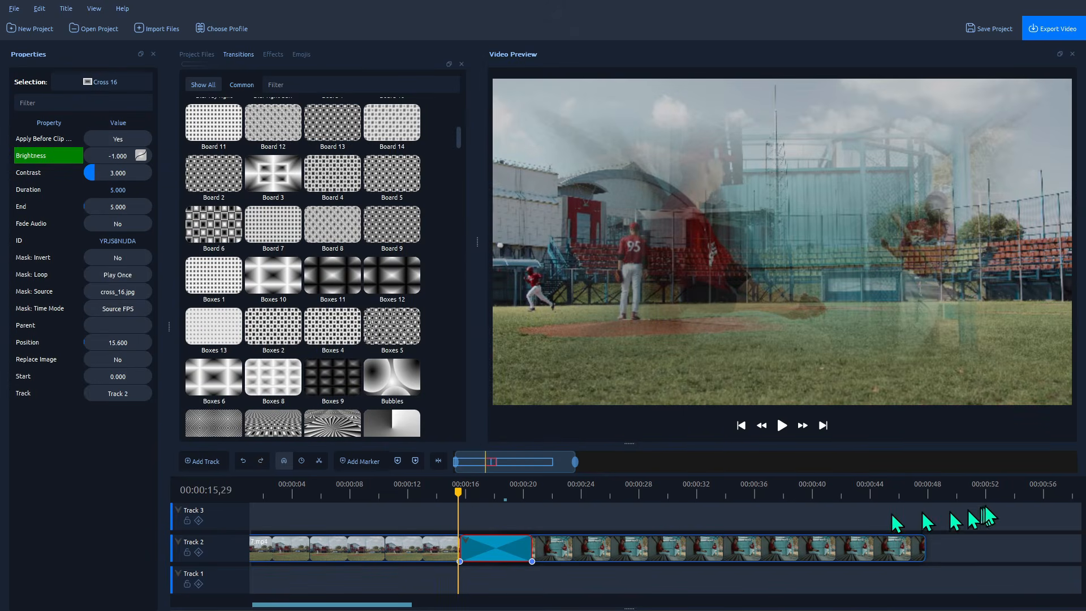
pyautogui.press('space')
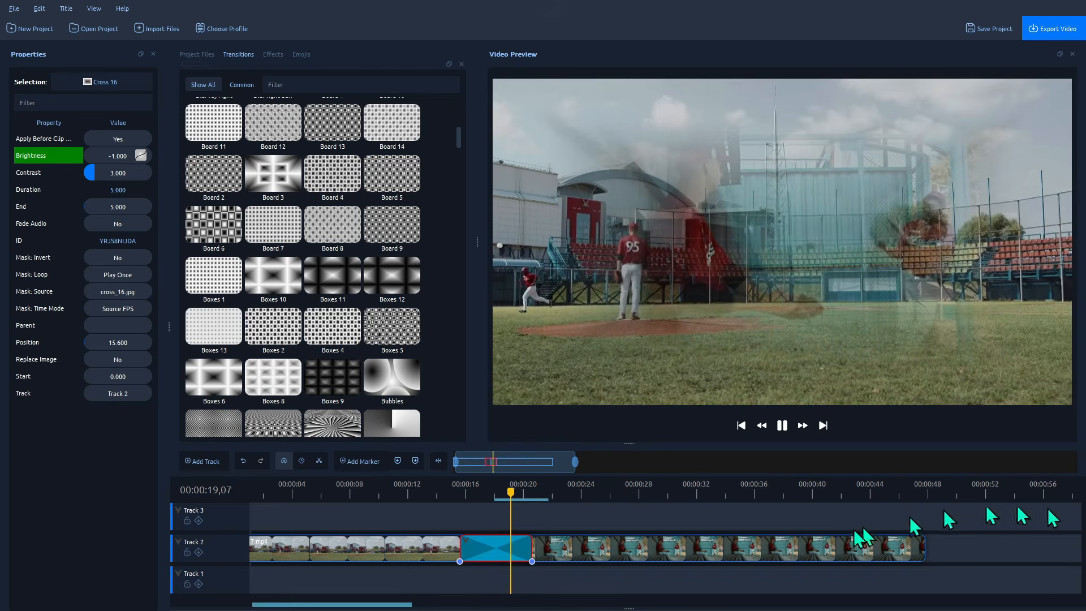
pyautogui.press('space')
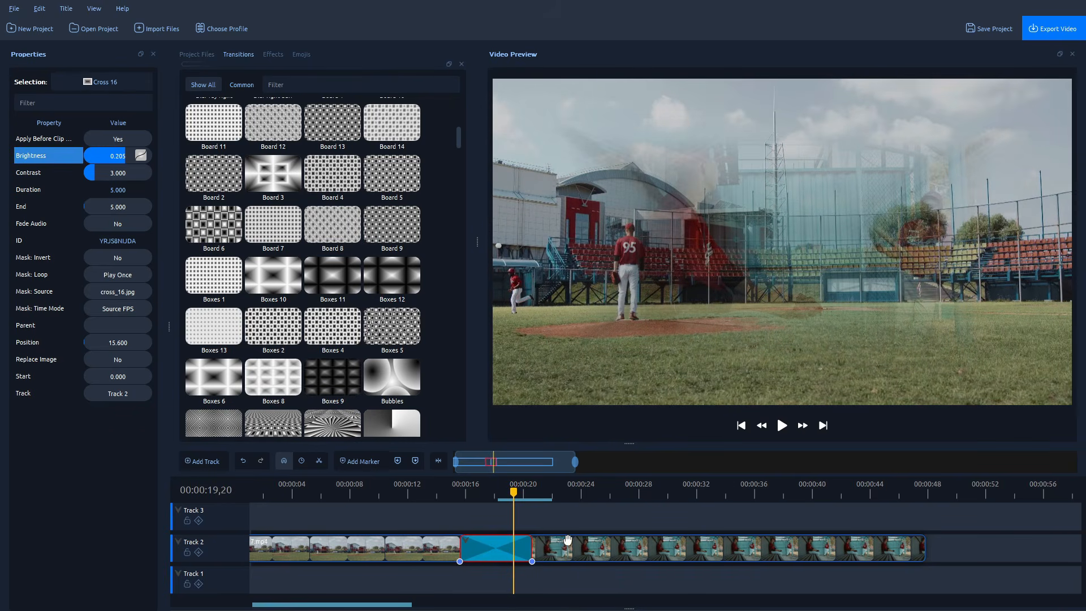
# - Move the 7.mp4 clip earlier to start at 15.600 seconds beneath the Cross 16 transition and play the overlap
pyautogui.moveTo(687, 546); pyautogui.dragTo(656, 547)
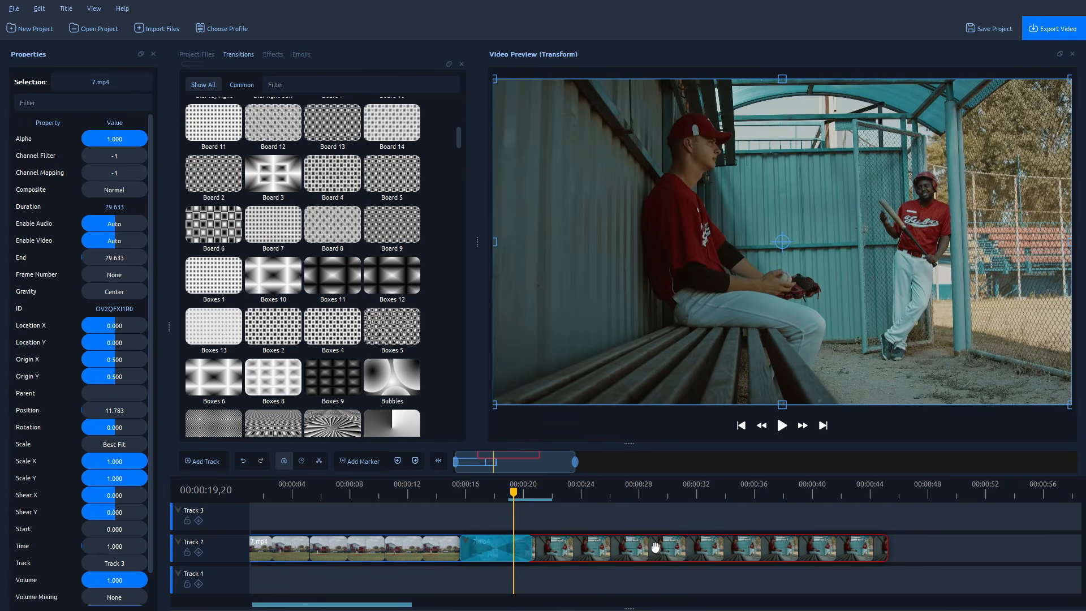
pyautogui.click(461, 493)
pyautogui.press('space')
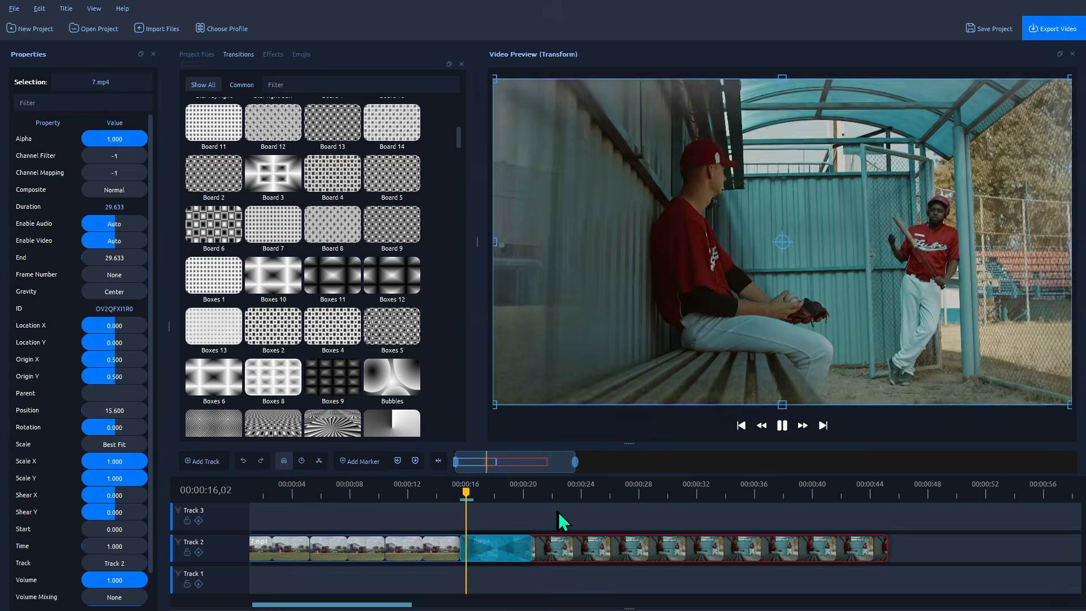
pyautogui.press('space')
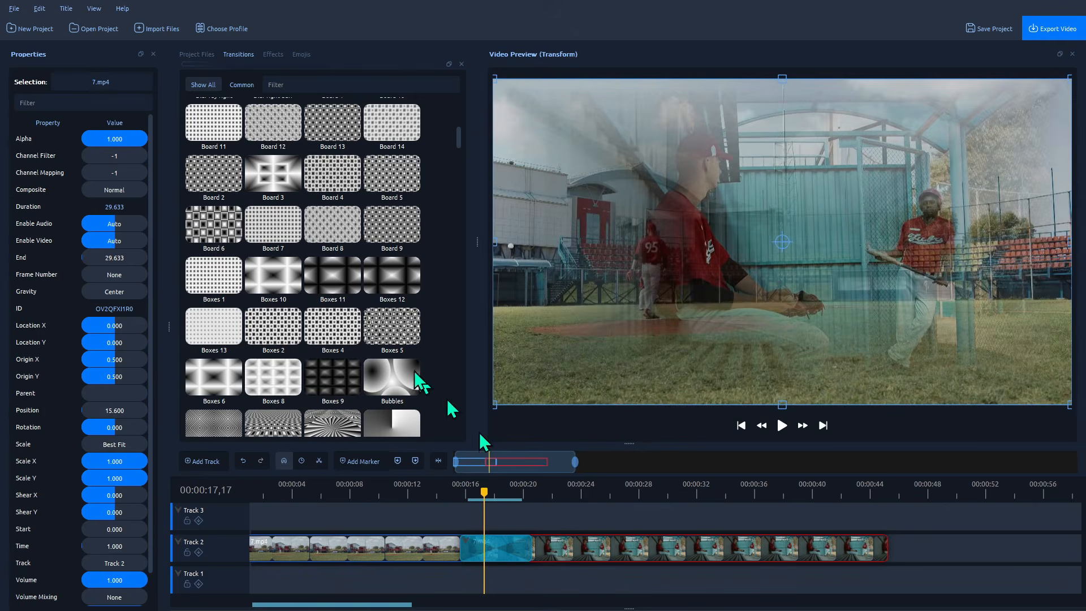
# - Place the Boxes 11 transition at 15.800 seconds over the clip overlap on Track 2 and play it
pyautogui.click(340, 276)
pyautogui.moveTo(341, 276); pyautogui.dragTo(458, 545)
pyautogui.click(456, 483)
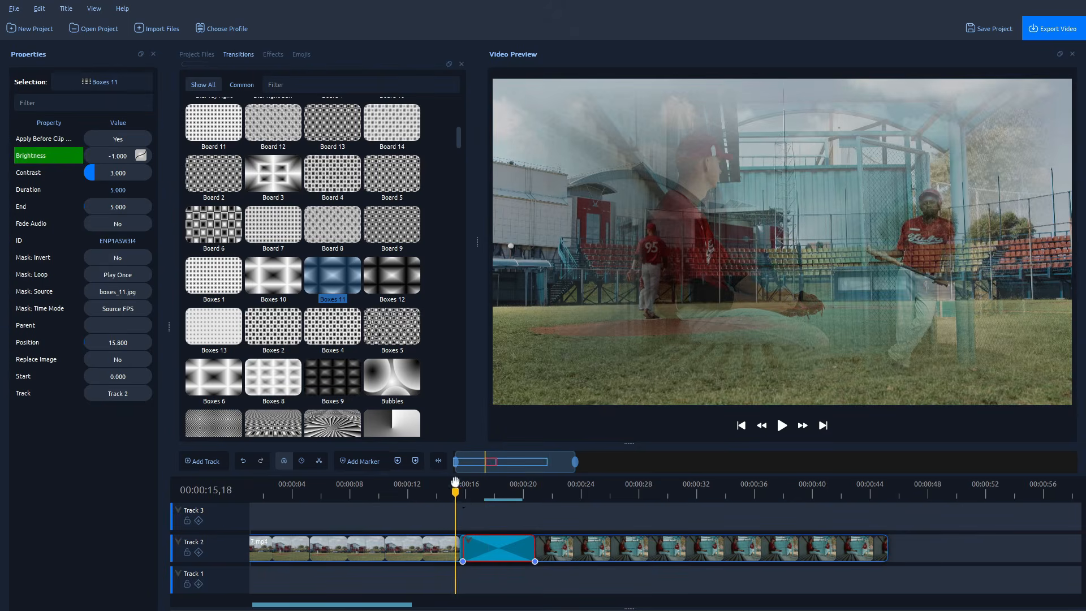
pyautogui.press('space')
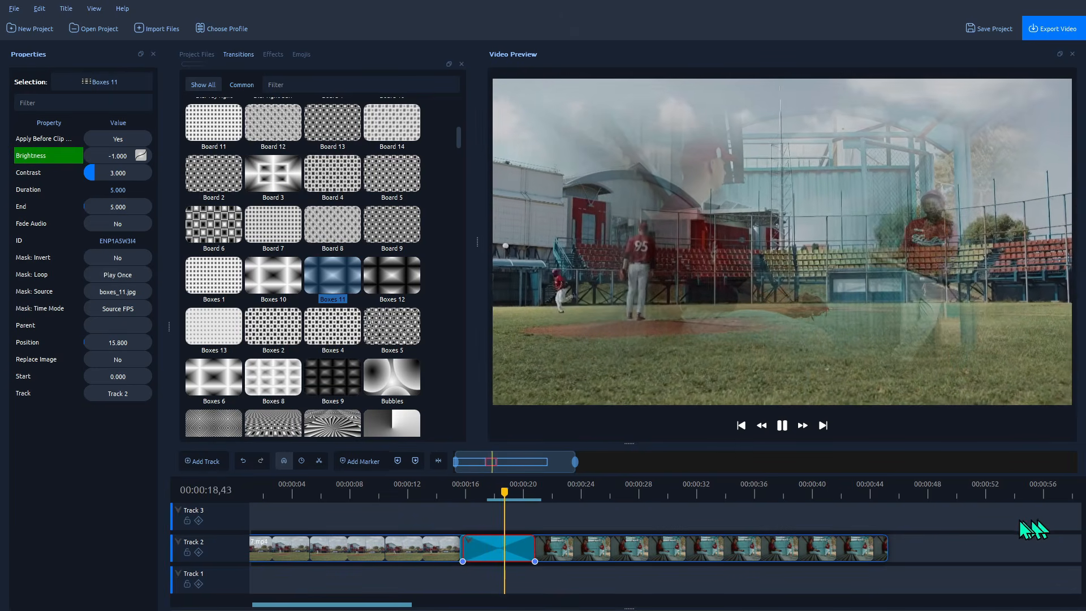
# - Remove the Fogg 3 transition, then filter the transitions for "diss" and place Dissolve at 13.767 seconds on Track 2
pyautogui.rightClick(517, 549)
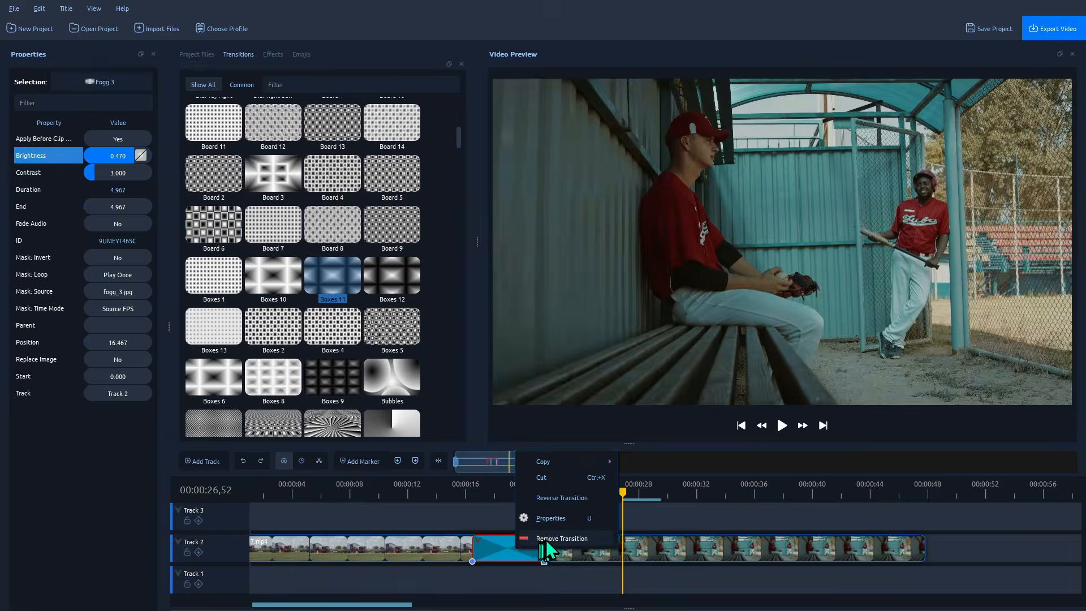
pyautogui.click(547, 538)
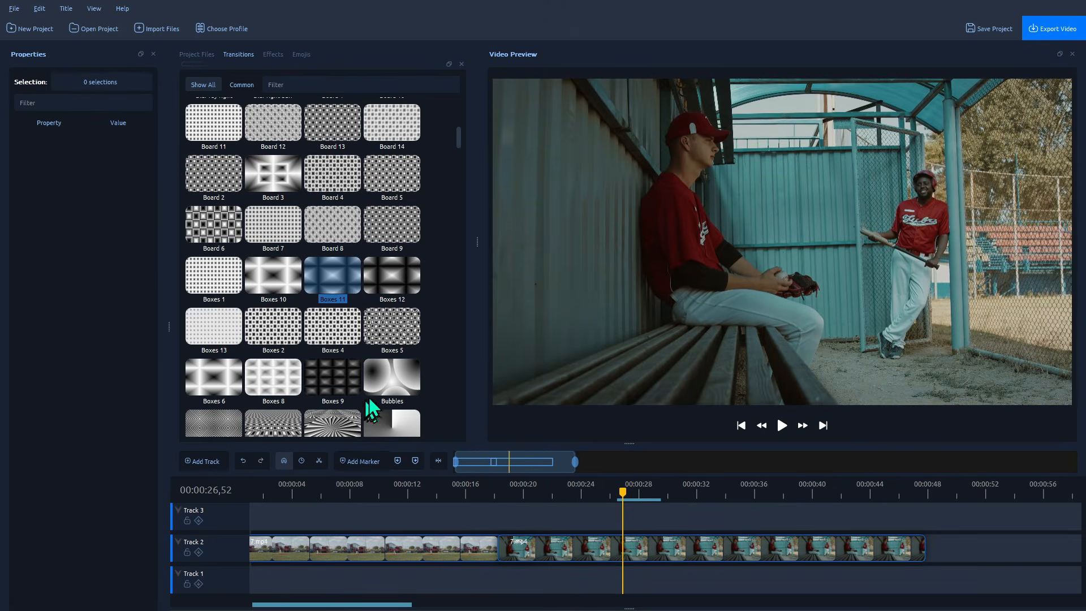
pyautogui.click(282, 83)
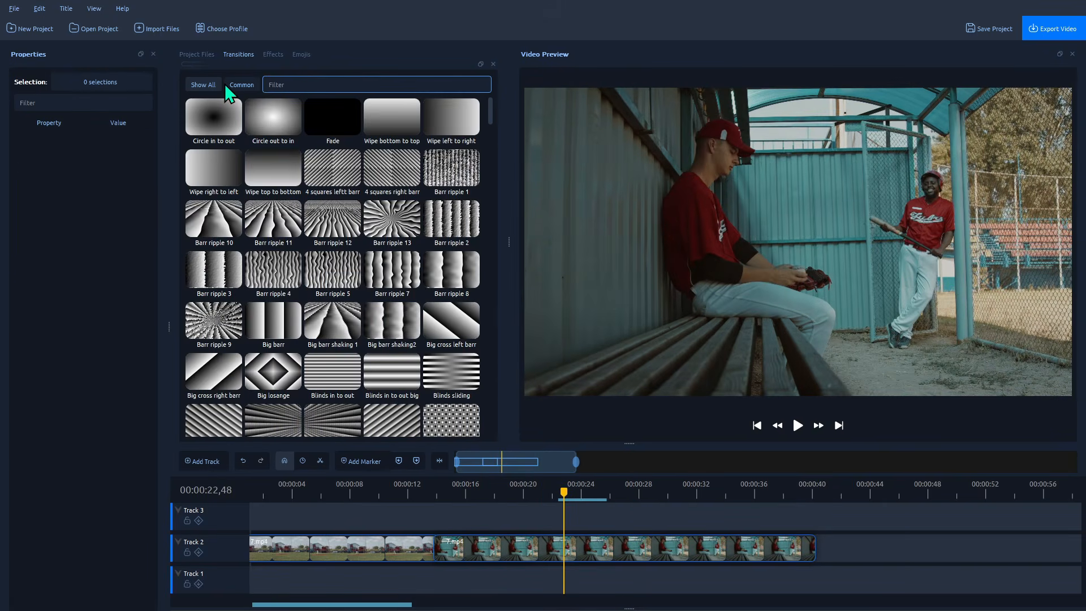
pyautogui.write('diss')
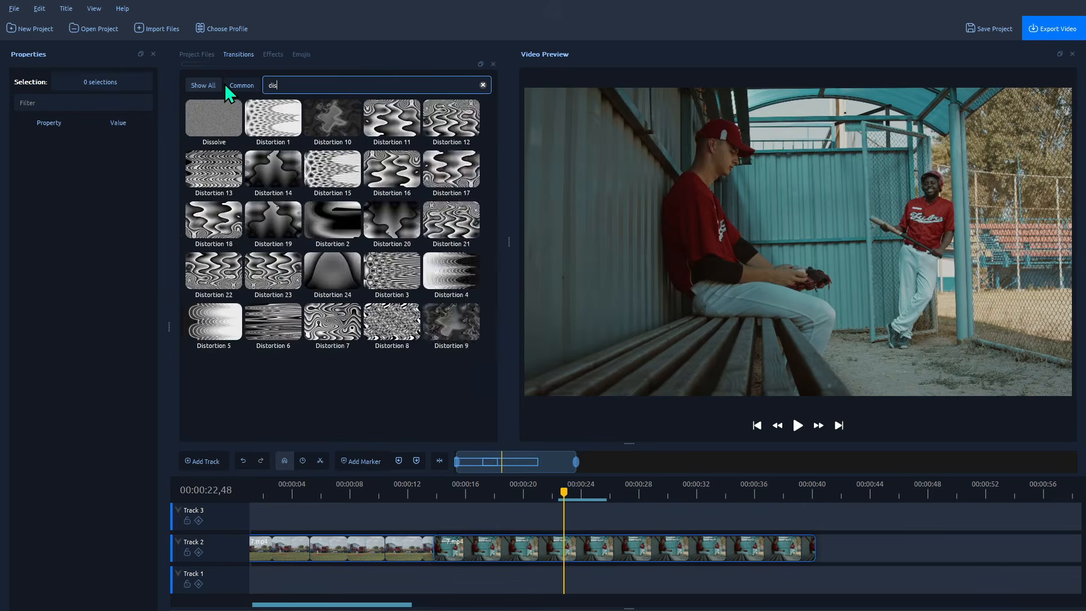
pyautogui.moveTo(226, 119); pyautogui.dragTo(436, 543)
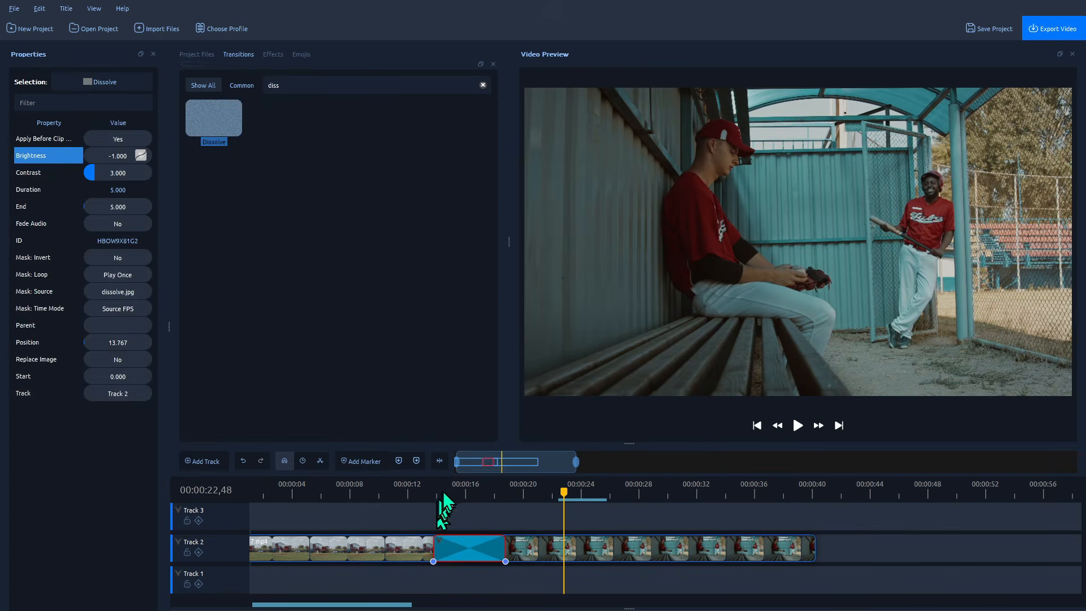
pyautogui.click(434, 493)
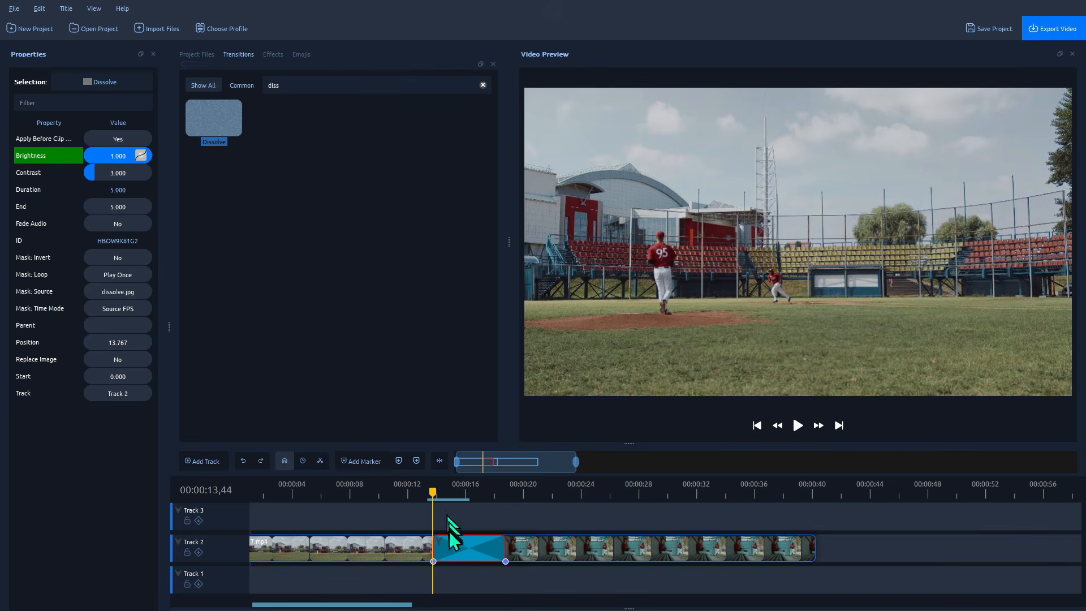
# - Place the Bubbles transition at 15.800 seconds where the Track 2 clips meet and play it
pyautogui.moveTo(392, 378); pyautogui.dragTo(459, 548)
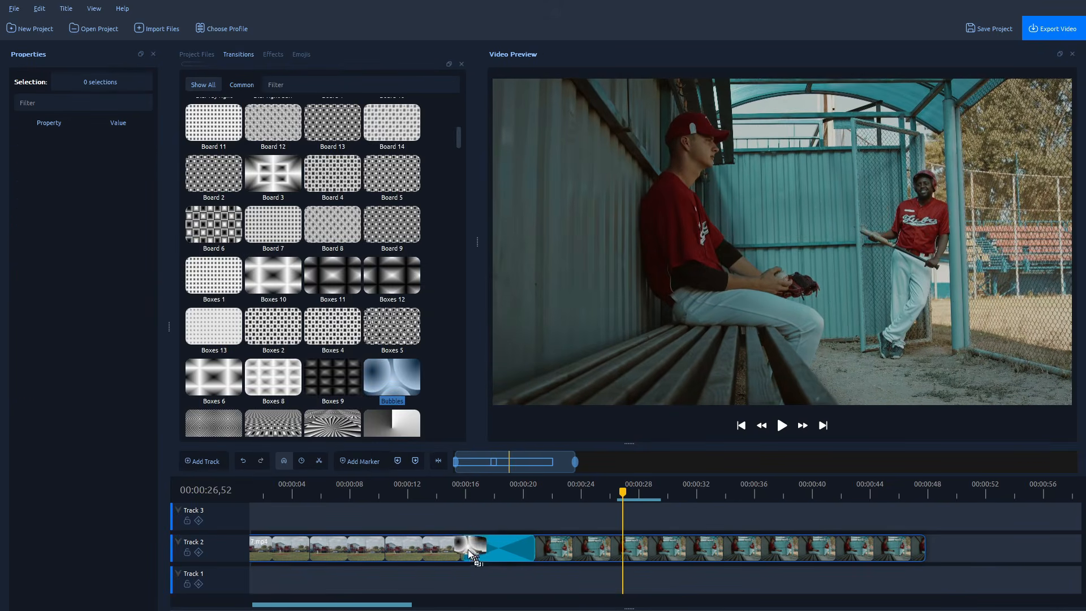
pyautogui.press('space')
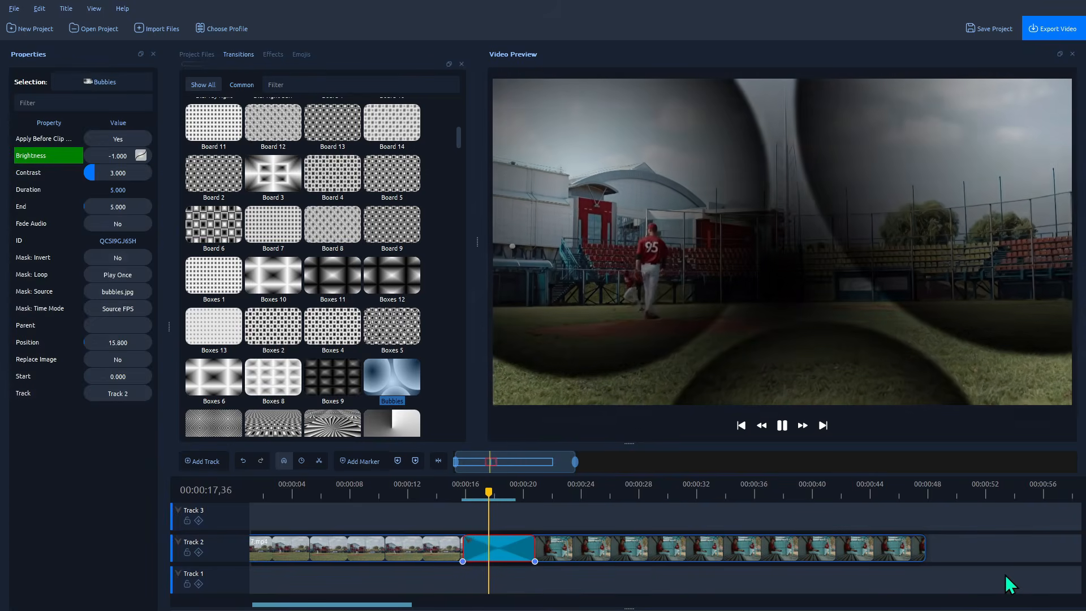
pyautogui.press('space')
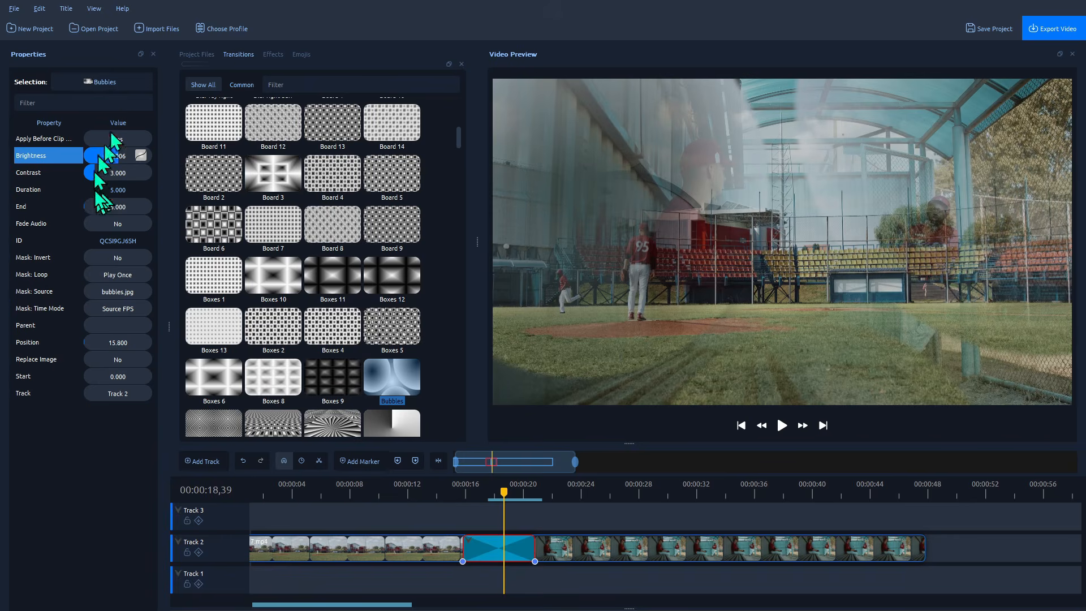
# - Place the Boxes 1 transition over the clip overlap on Track 2 and browse the rest of the transition list
pyautogui.moveTo(198, 277); pyautogui.dragTo(497, 547)
pyautogui.scroll(-5, 459, 277)
pyautogui.scroll(-20, 459, 277)
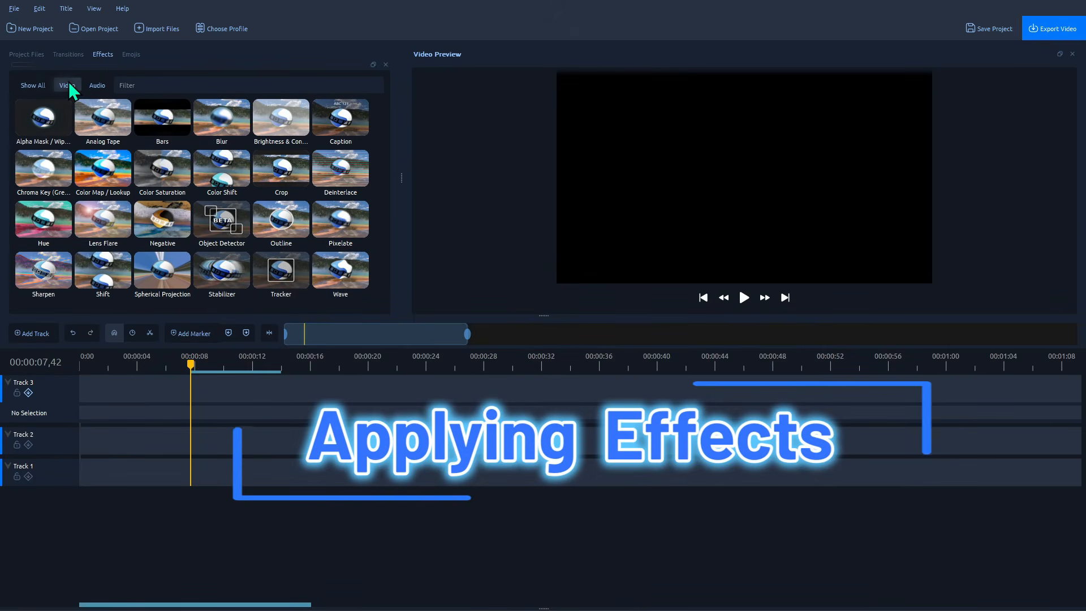
# - List only the audio effects and split the song clip on Track 2 at 00:00:07,52, keeping both parts
pyautogui.click(95, 86)
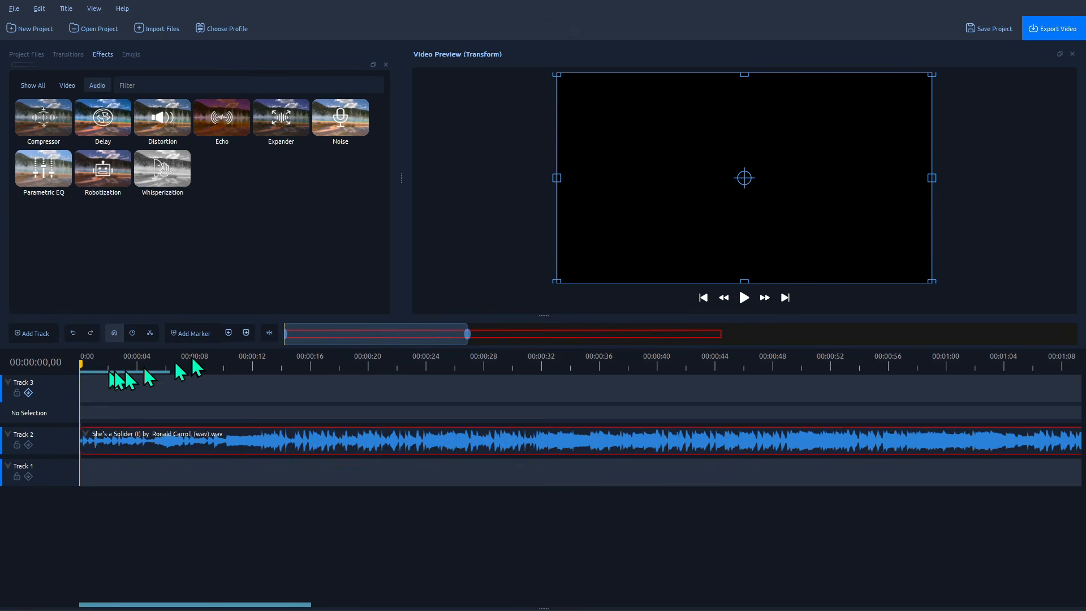
pyautogui.click(197, 364)
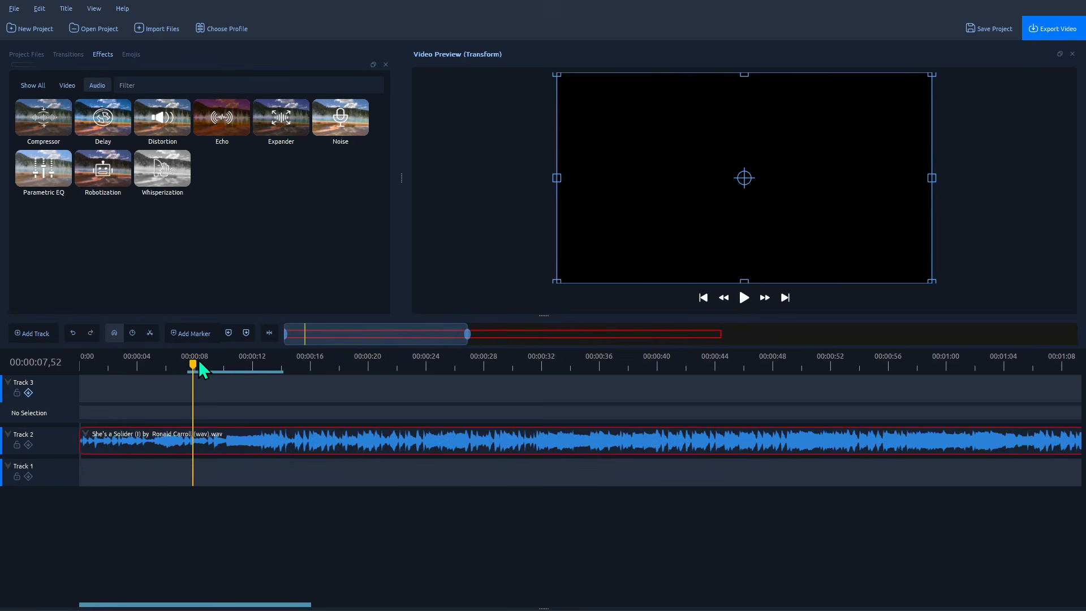
pyautogui.hotkey('ctrl', 'k')
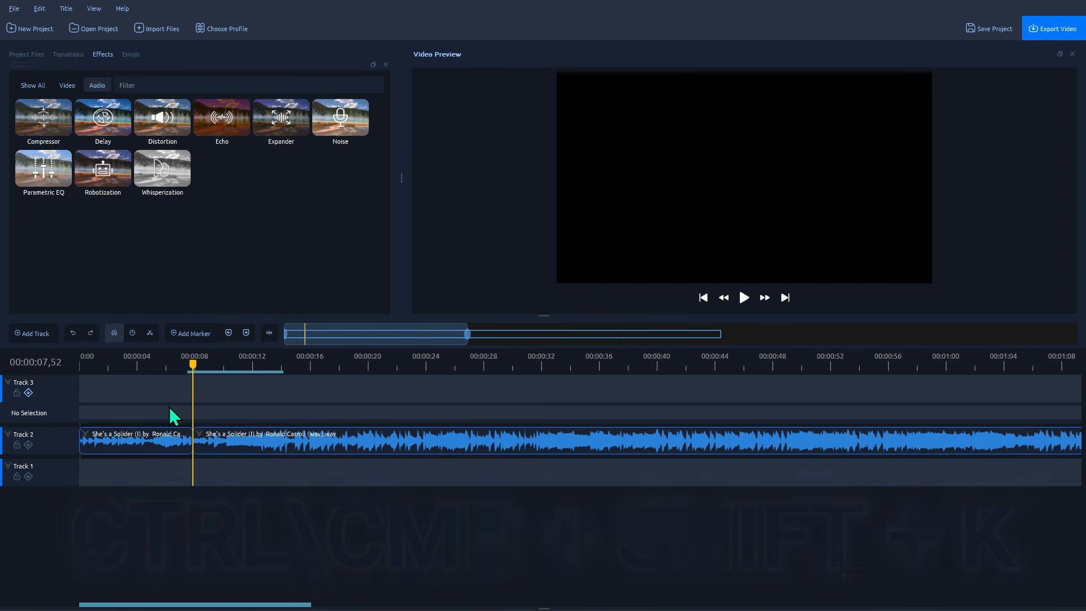
# - Move the second part of the song to about 12.5 seconds and play the first part from the start
pyautogui.moveTo(248, 450); pyautogui.dragTo(315, 450)
pyautogui.press('Home')
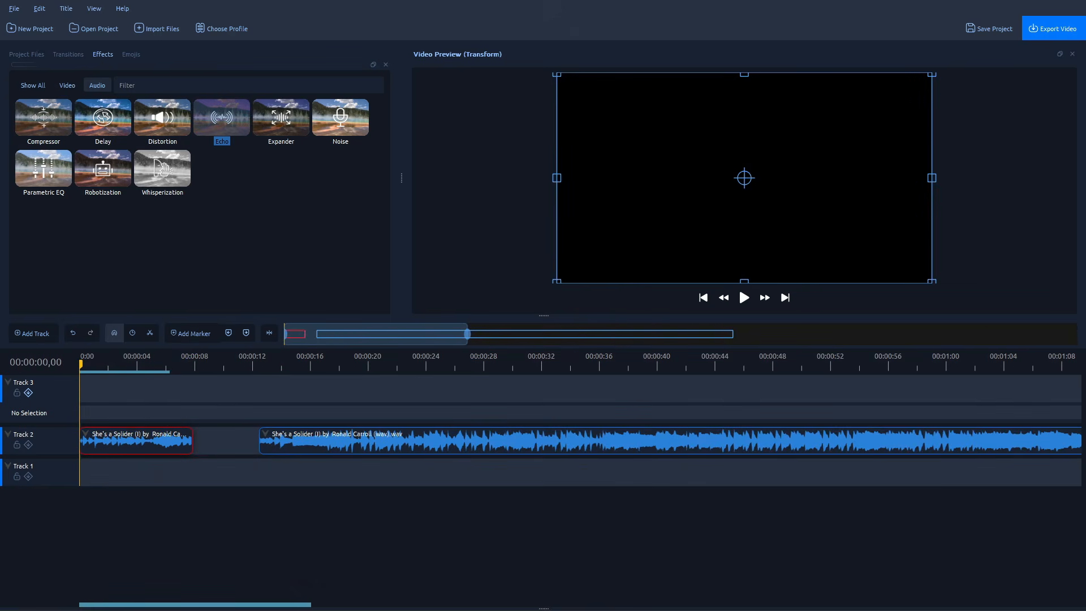
pyautogui.press('space')
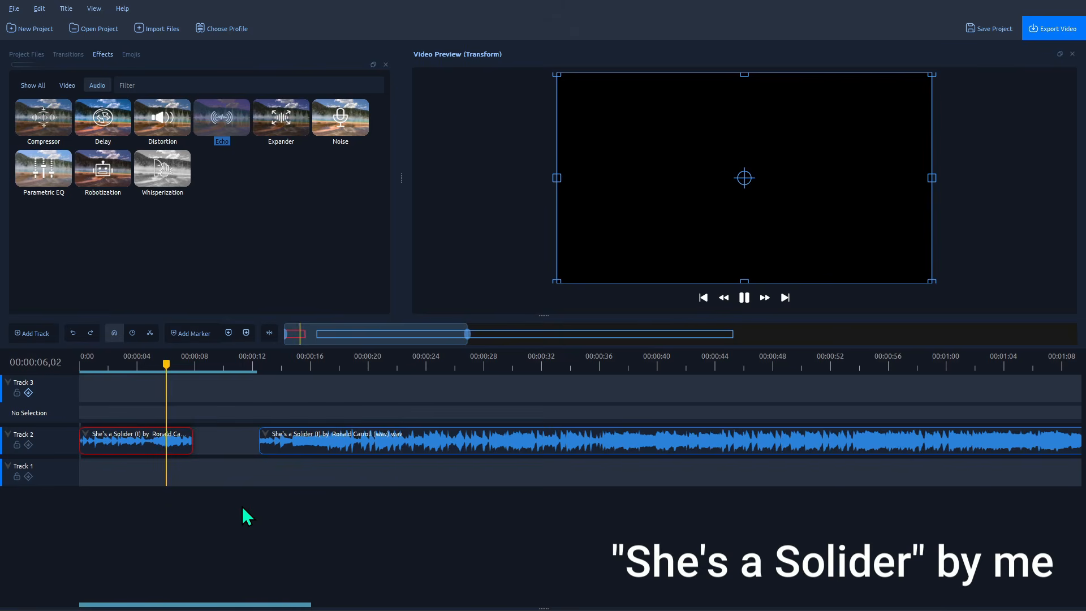
pyautogui.press('space')
# - Apply the Echo effect to the first part of the song, show the effect's properties, and play that part
pyautogui.moveTo(223, 120); pyautogui.dragTo(106, 459)
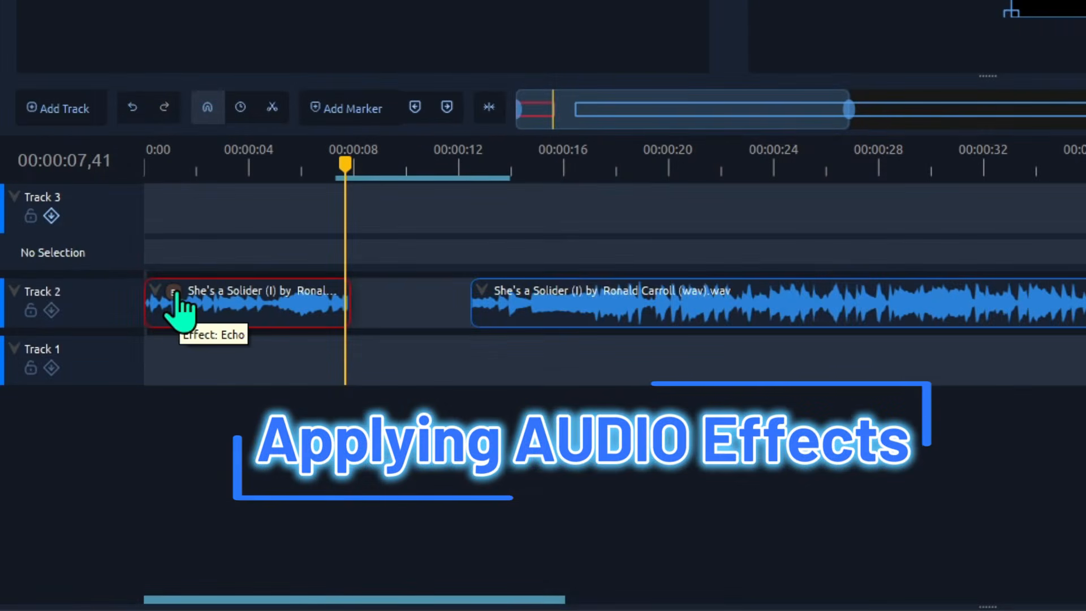
pyautogui.click(161, 299)
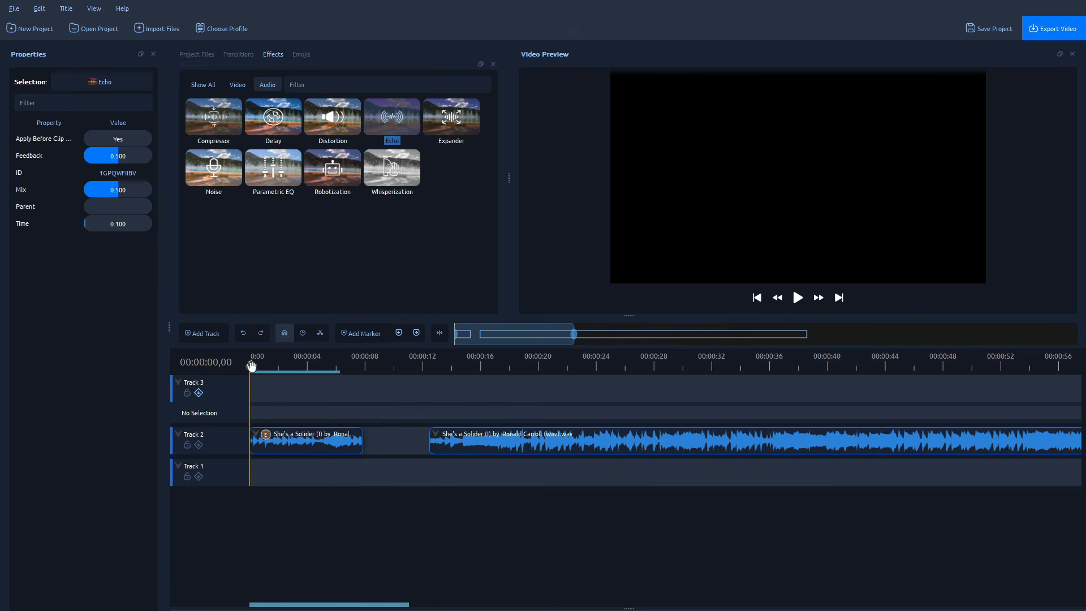
pyautogui.press('space')
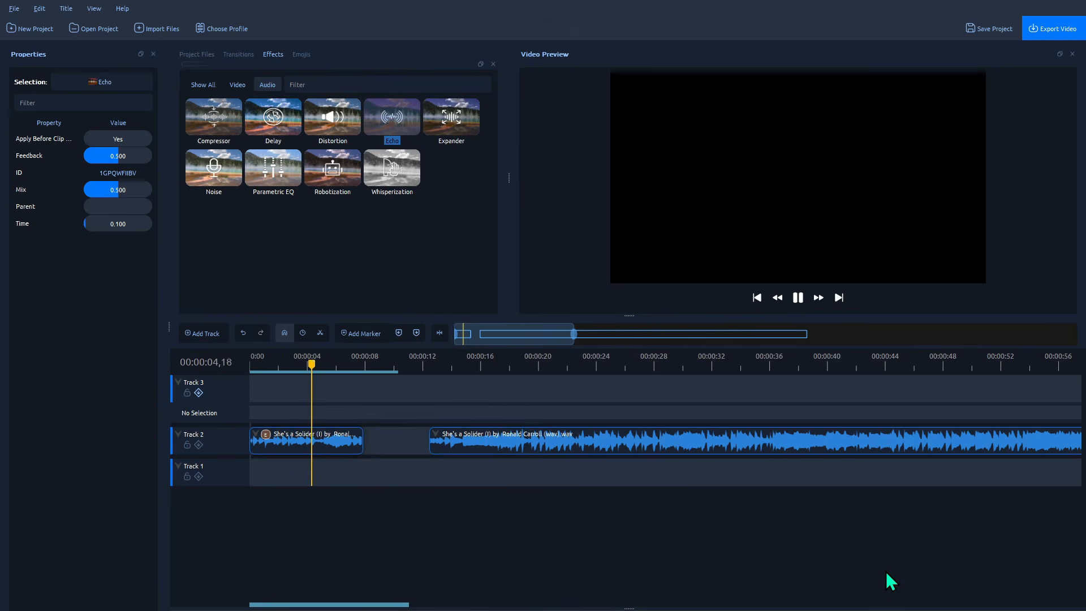
# - Stop playback, show the Echo effect's properties again and remove the effect from the first part of the song
pyautogui.press('space')
pyautogui.click(285, 424)
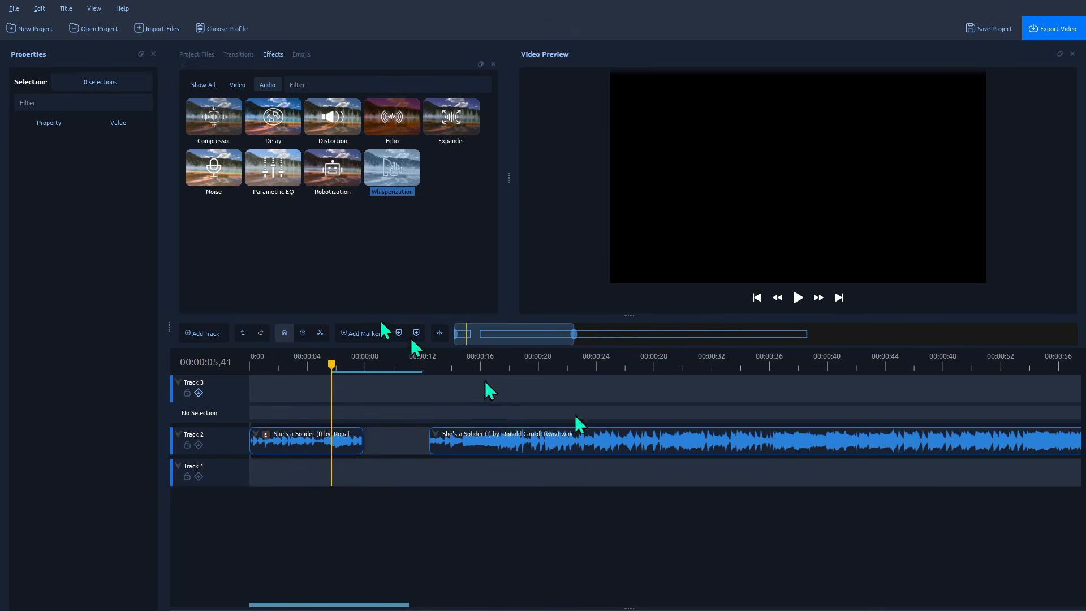
pyautogui.click(265, 436)
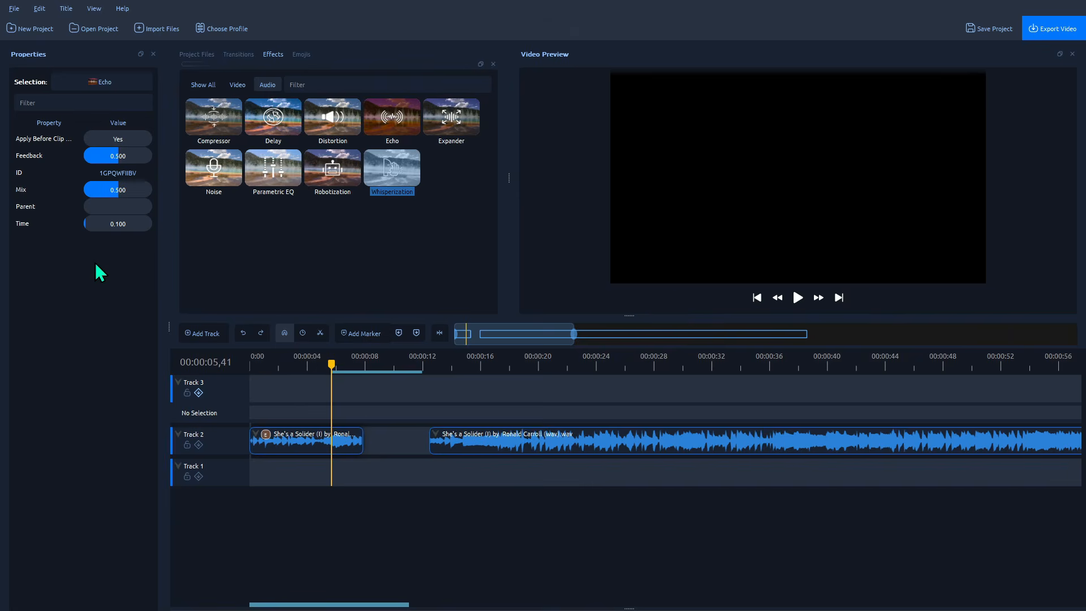
pyautogui.rightClick(266, 437)
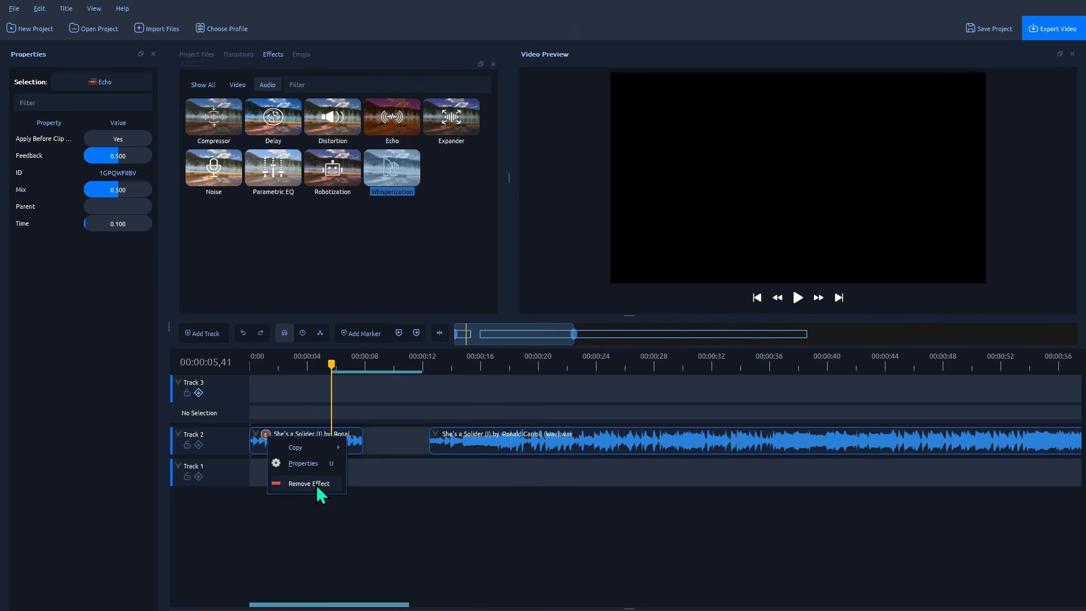
pyautogui.click(320, 494)
# - Apply the Whisperization effect to the first part of the song, show its properties, and preview that part
pyautogui.moveTo(392, 169); pyautogui.dragTo(288, 444)
pyautogui.click(266, 436)
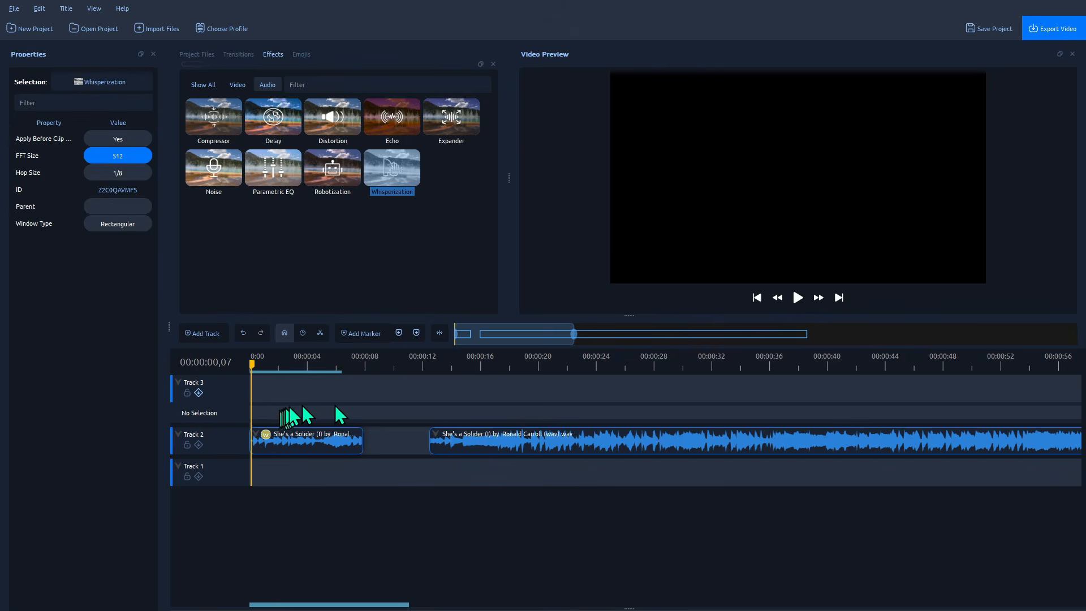
pyautogui.press('space')
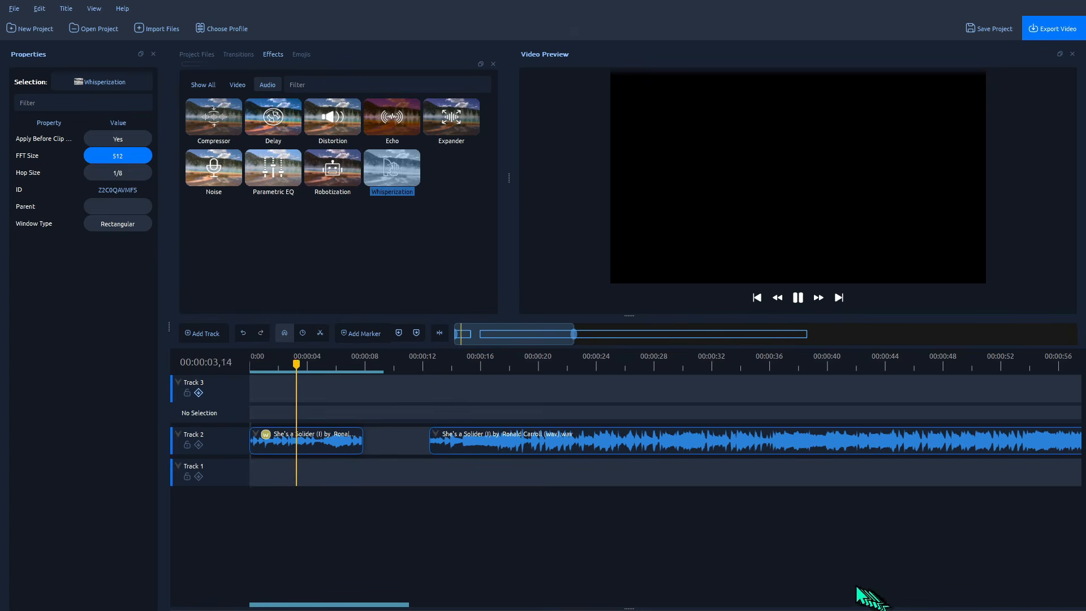
pyautogui.press('space')
pyautogui.click(540, 511)
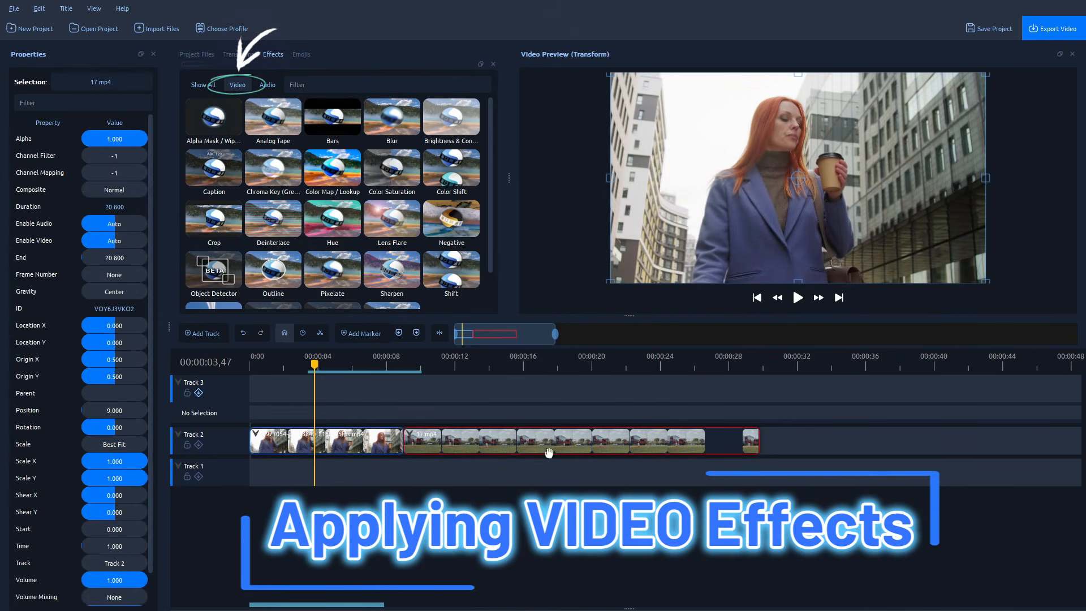
# - Apply the Color Saturation video effect to the first clip on Track 2 and set its saturation to 0.000
pyautogui.click(365, 437)
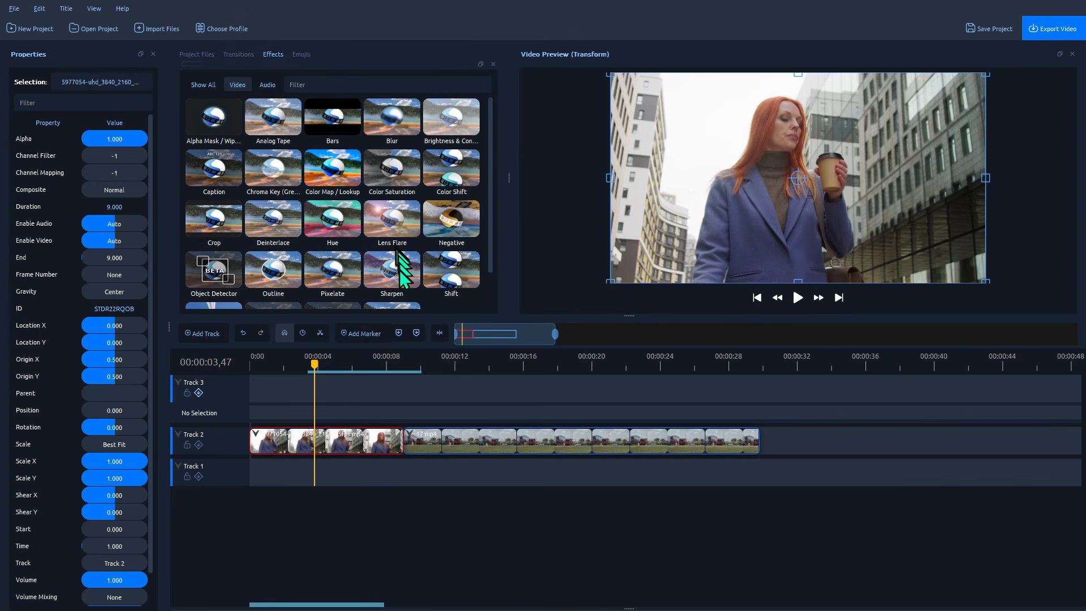
pyautogui.moveTo(392, 171); pyautogui.dragTo(301, 445)
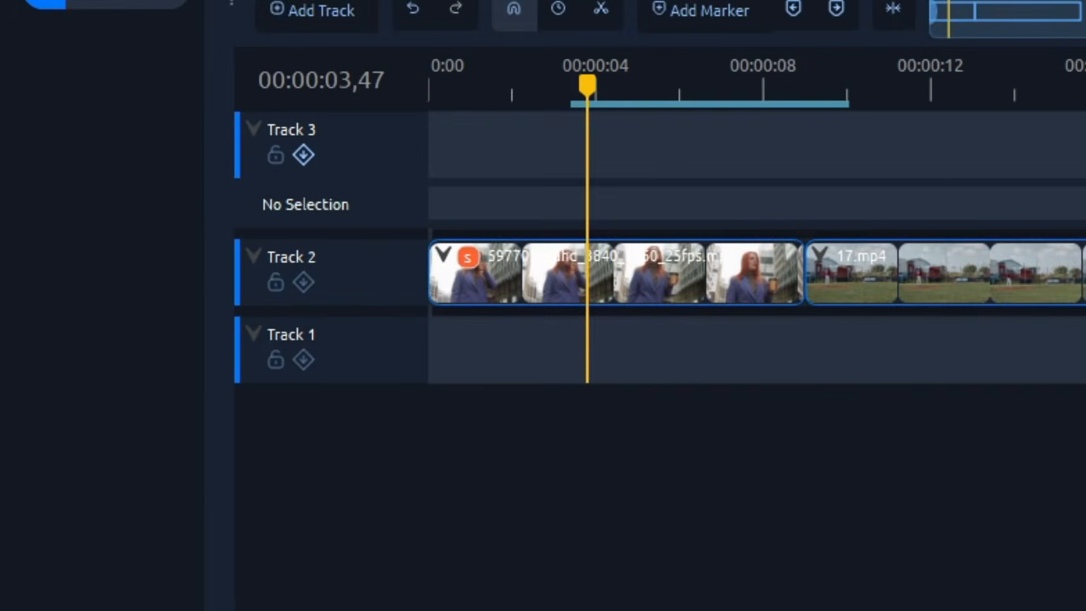
pyautogui.click(468, 258)
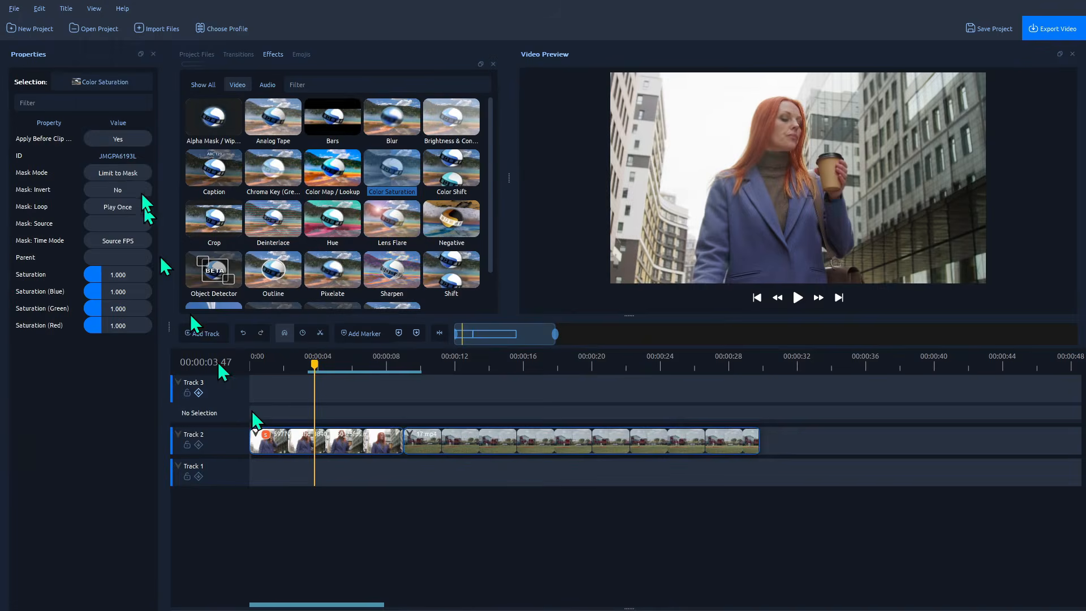
pyautogui.moveTo(102, 274); pyautogui.dragTo(73, 268)
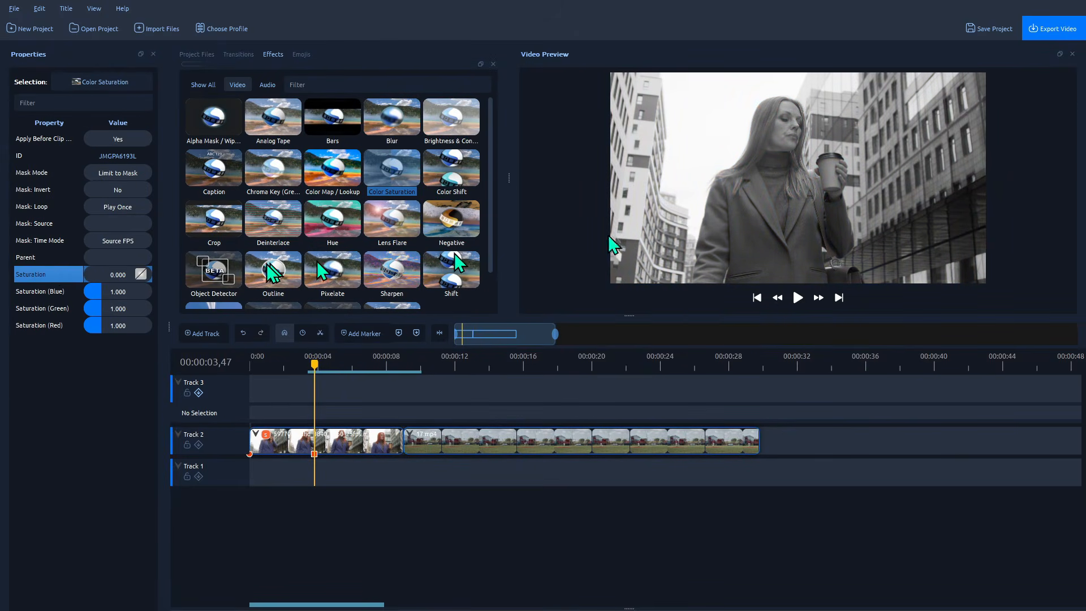
# - Add the Brightness & Contrast effect to the first clip, setting brightness to -0.115 and contrast to -46.164
pyautogui.moveTo(456, 124); pyautogui.dragTo(297, 441)
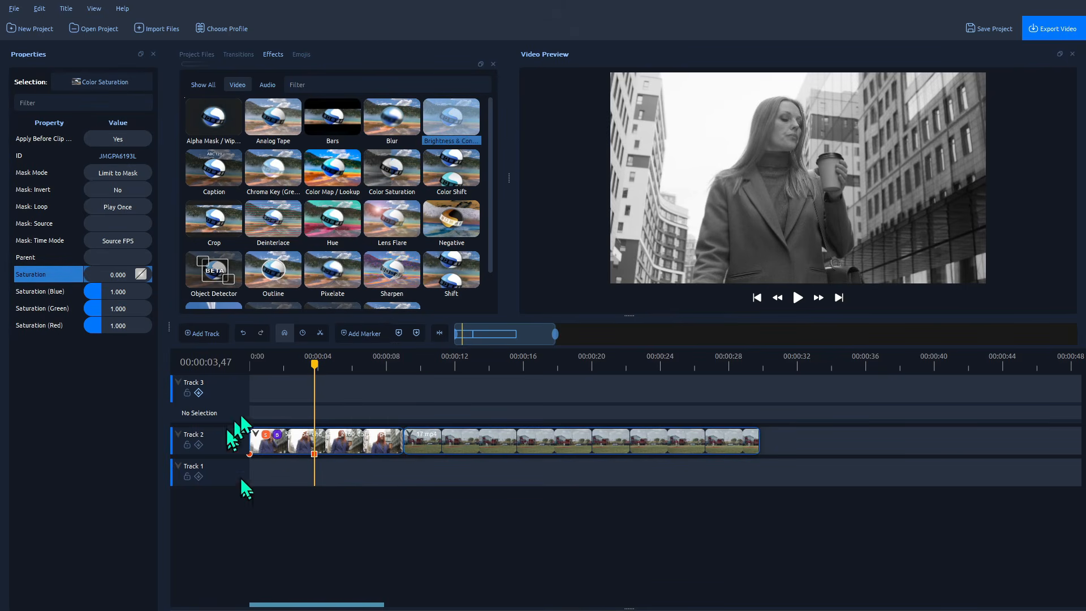
pyautogui.click(278, 436)
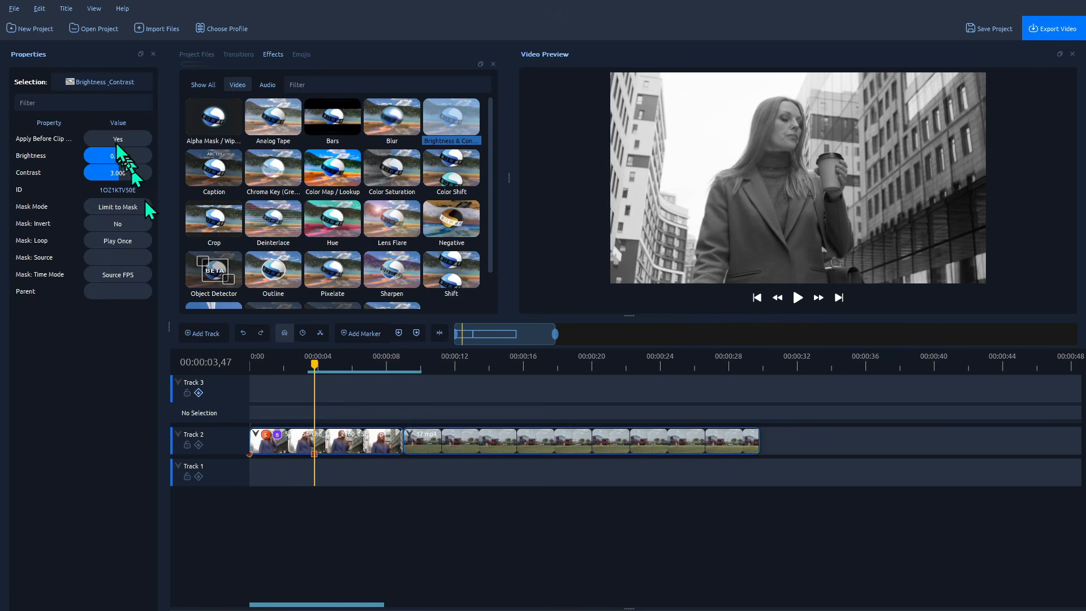
pyautogui.moveTo(117, 158)
pyautogui.mouseDown()
pyautogui.moveTo(96, 159)
pyautogui.moveTo(114, 156)
pyautogui.moveTo(105, 172)
pyautogui.mouseUp()
pyautogui.click(97, 240)
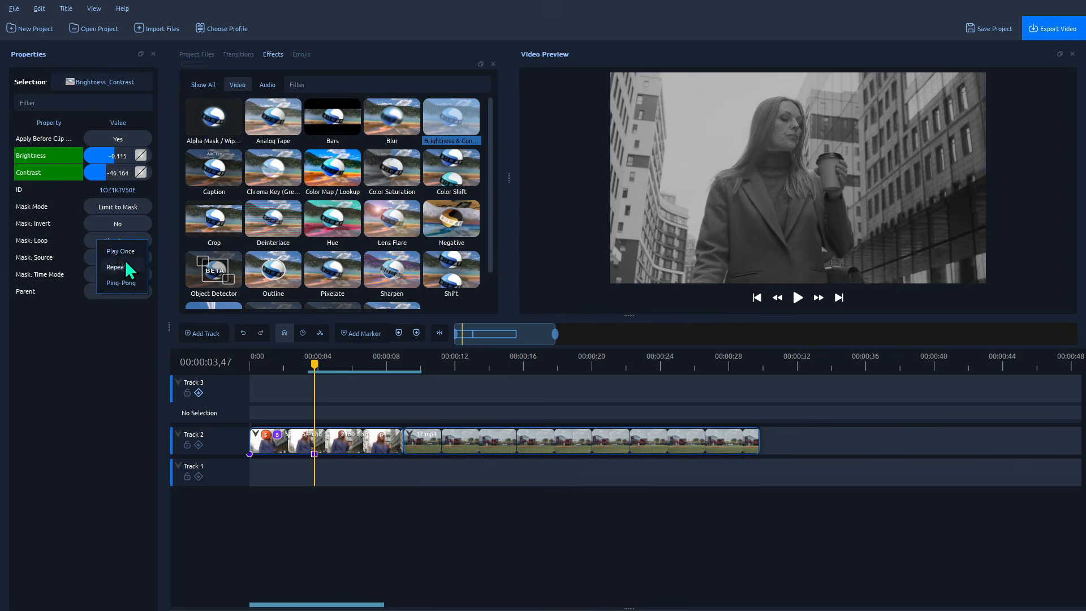
pyautogui.press('Escape')
# - Remove the Brightness & Contrast effect from the first clip and return the clip to its original colours
pyautogui.click(276, 444)
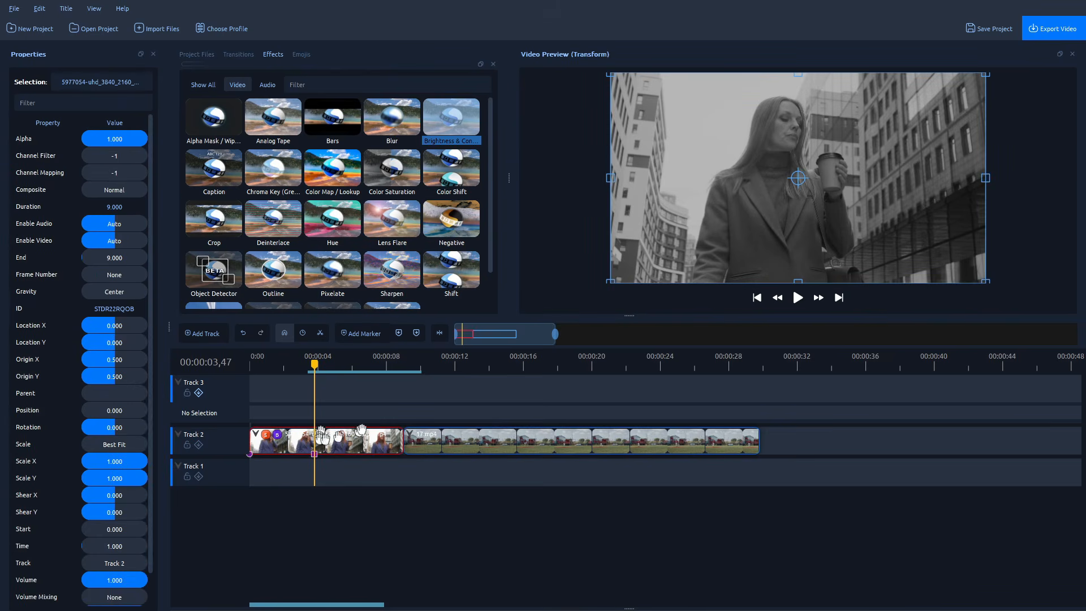
pyautogui.click(281, 439)
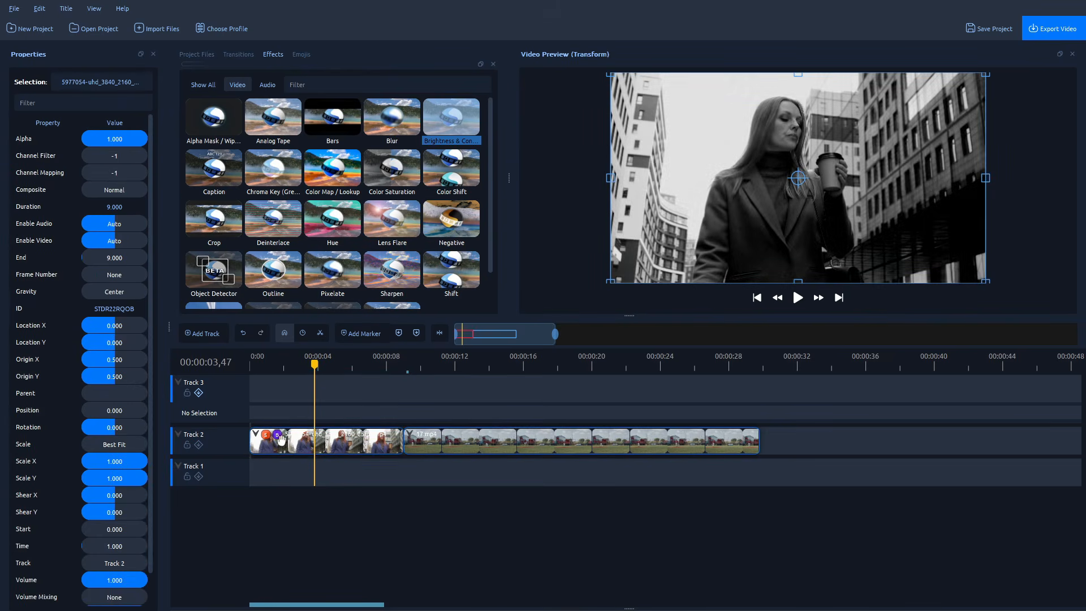
pyautogui.rightClick(281, 439)
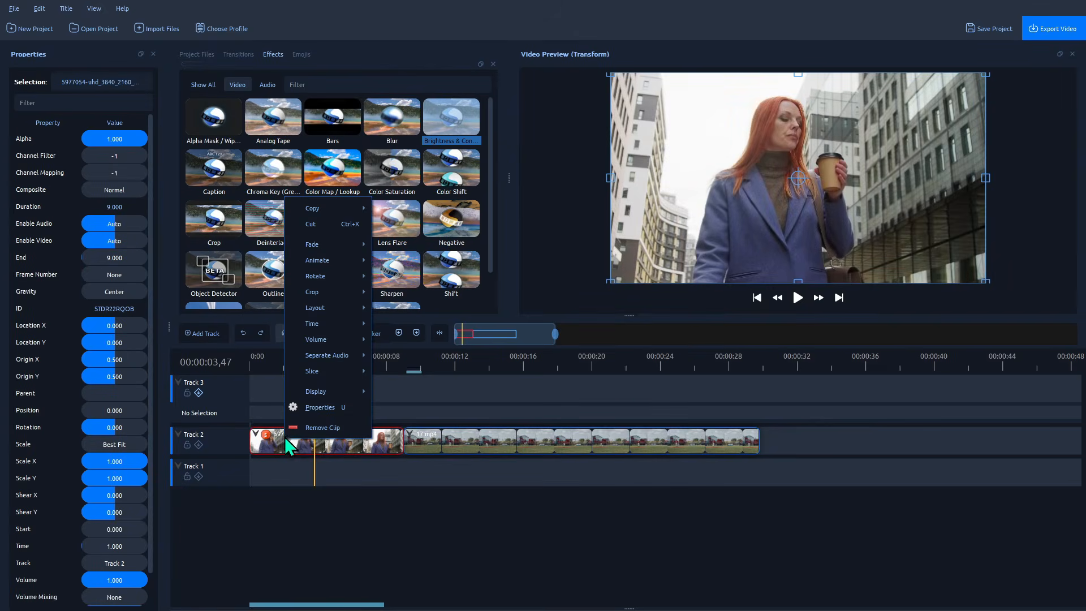
pyautogui.click(334, 436)
# - Apply the Sharpen effect to the first clip and set its amount to 3.607
pyautogui.moveTo(392, 270); pyautogui.dragTo(306, 449)
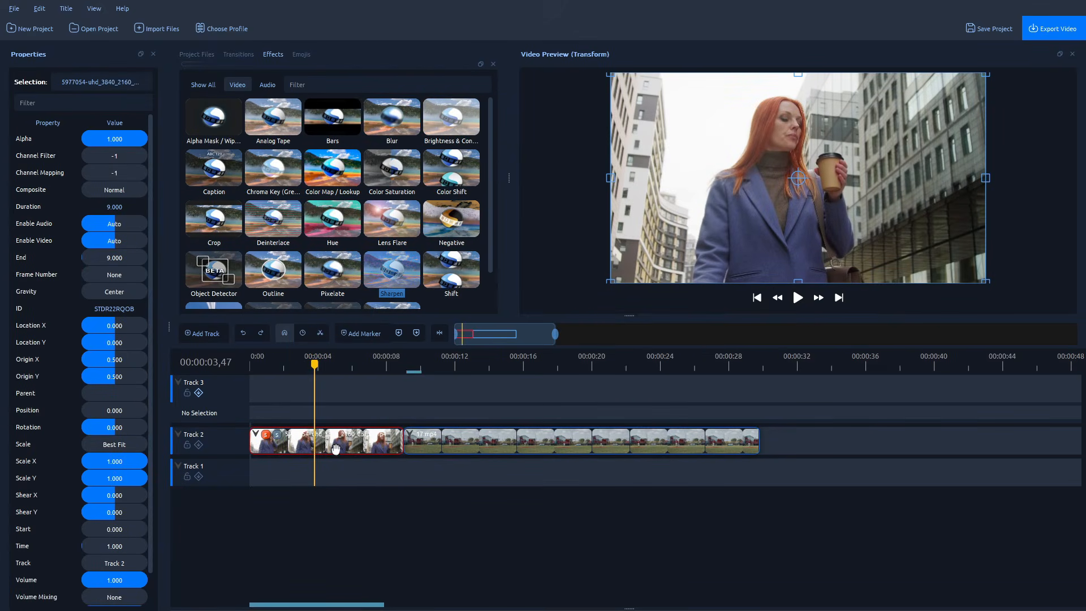
pyautogui.click(279, 440)
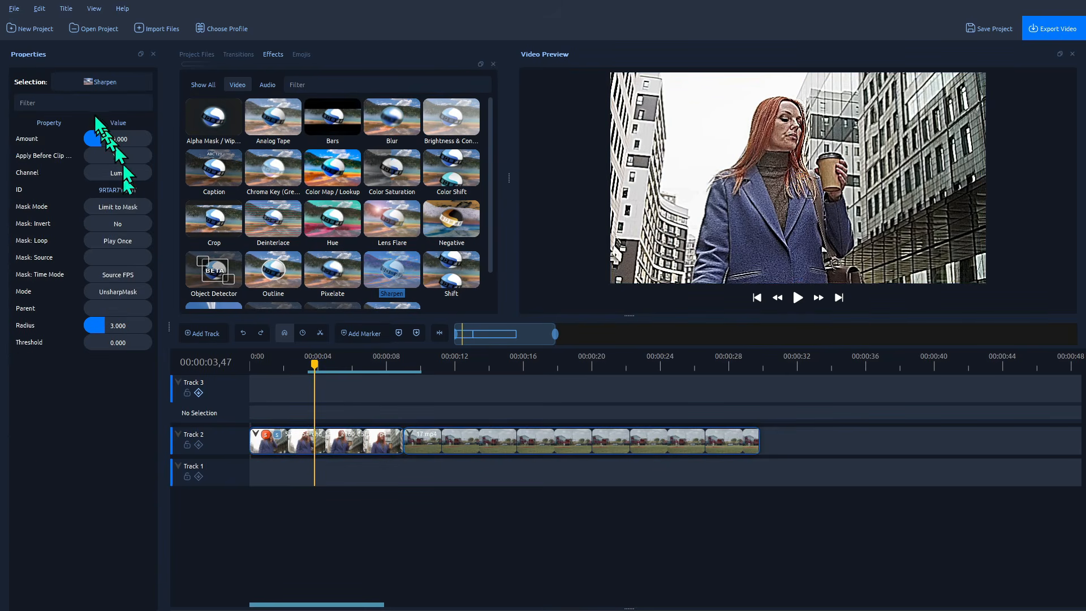
pyautogui.moveTo(100, 137)
pyautogui.mouseDown()
pyautogui.moveTo(91, 135)
pyautogui.moveTo(121, 235)
pyautogui.moveTo(569, 186)
pyautogui.moveTo(92, 153)
pyautogui.mouseUp()
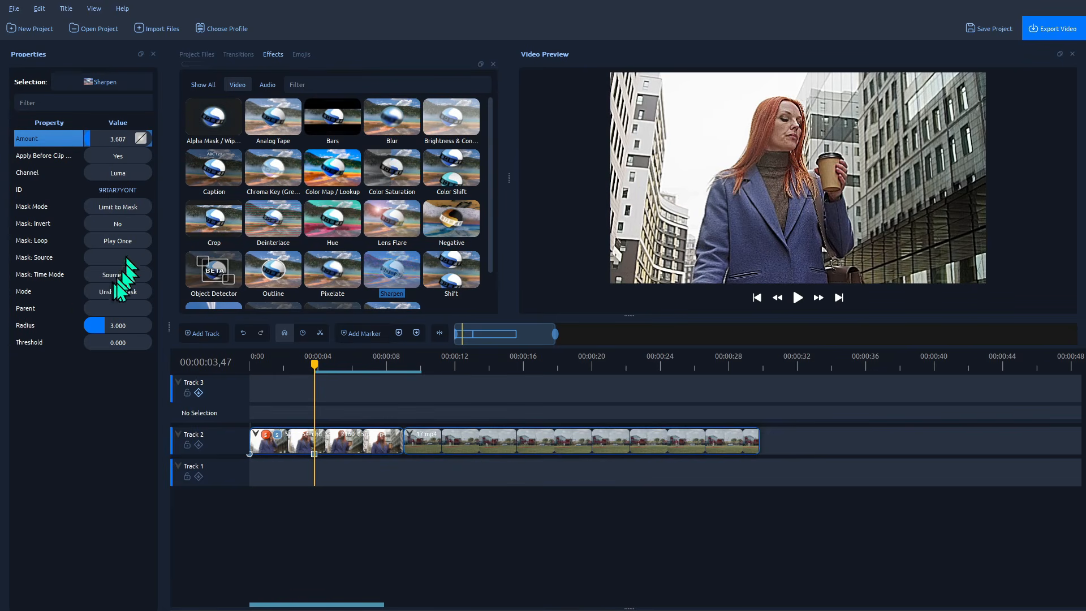
# - Apply the Crop effect to the 17.mp4 clip and set its right size to 0.270 and top size to 0.205
pyautogui.moveTo(215, 222); pyautogui.dragTo(456, 442)
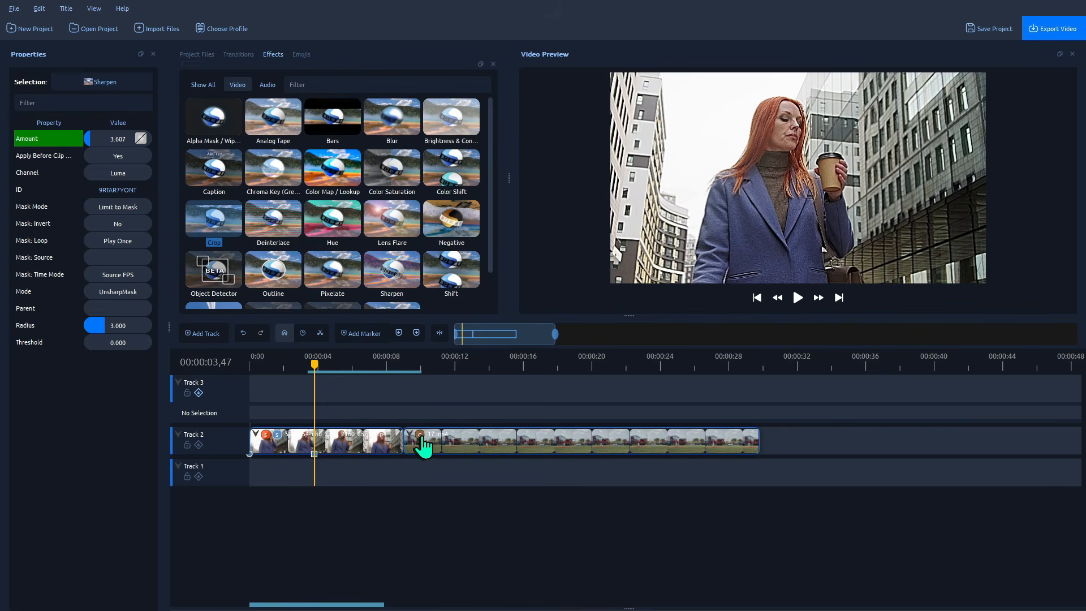
pyautogui.click(423, 447)
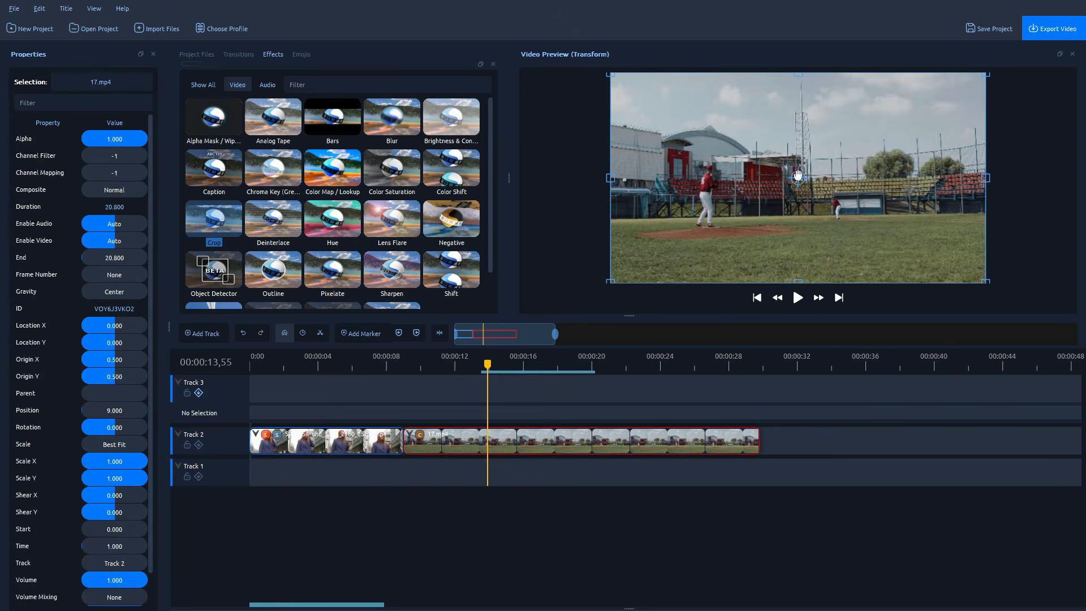
pyautogui.click(420, 435)
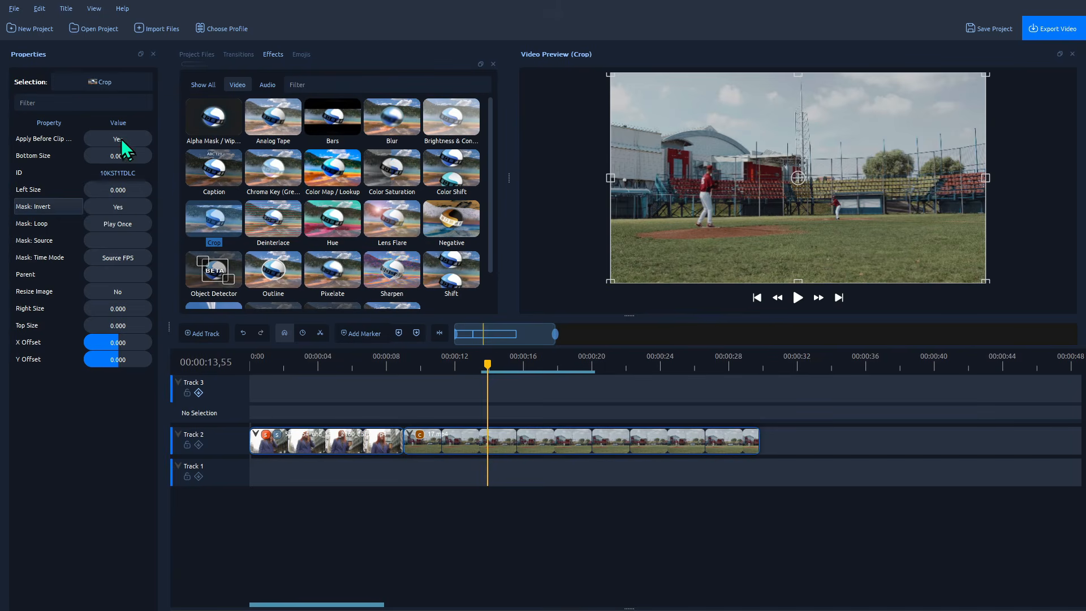
pyautogui.click(103, 305)
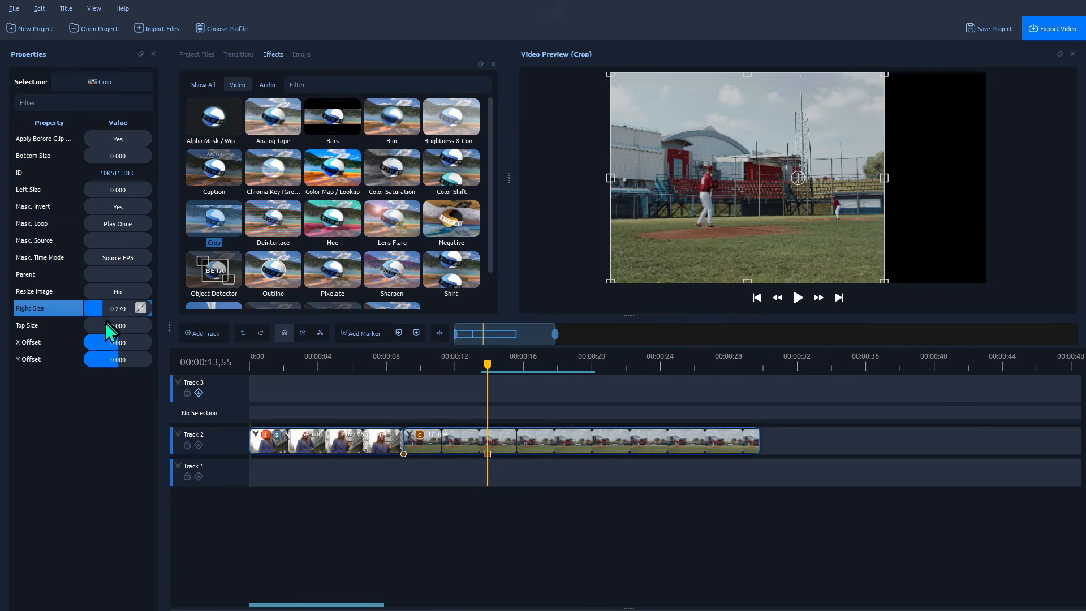
pyautogui.click(106, 324)
pyautogui.moveTo(106, 317); pyautogui.dragTo(100, 312)
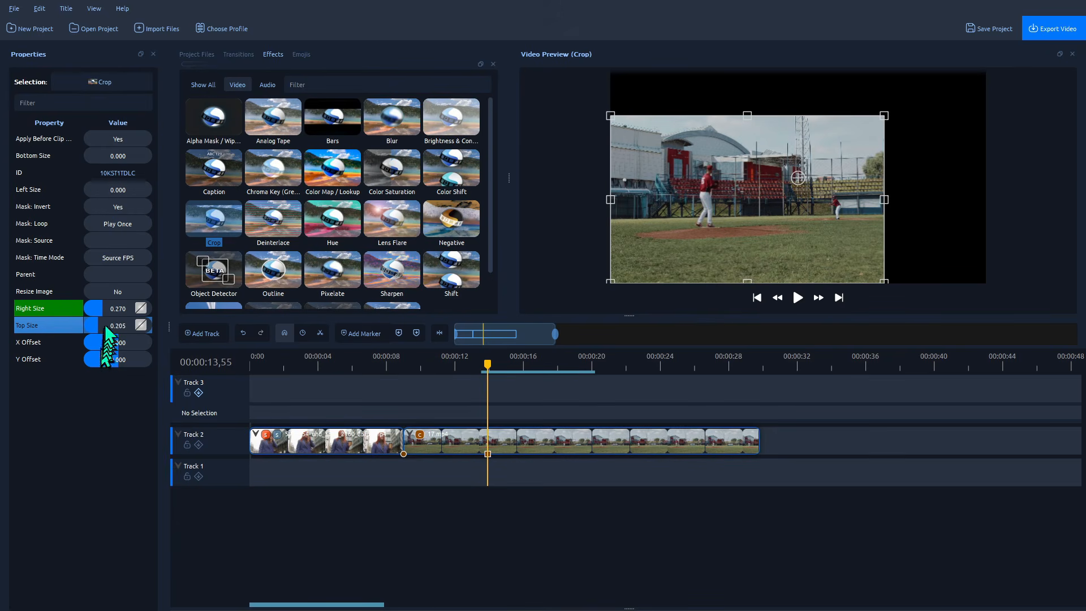
# - Turn off Mask: Invert and turn on Resize Image for the crop, and adjust its right edge to a size of 0.208
pyautogui.click(108, 277)
pyautogui.rightClick(120, 242)
pyautogui.moveTo(152, 274)
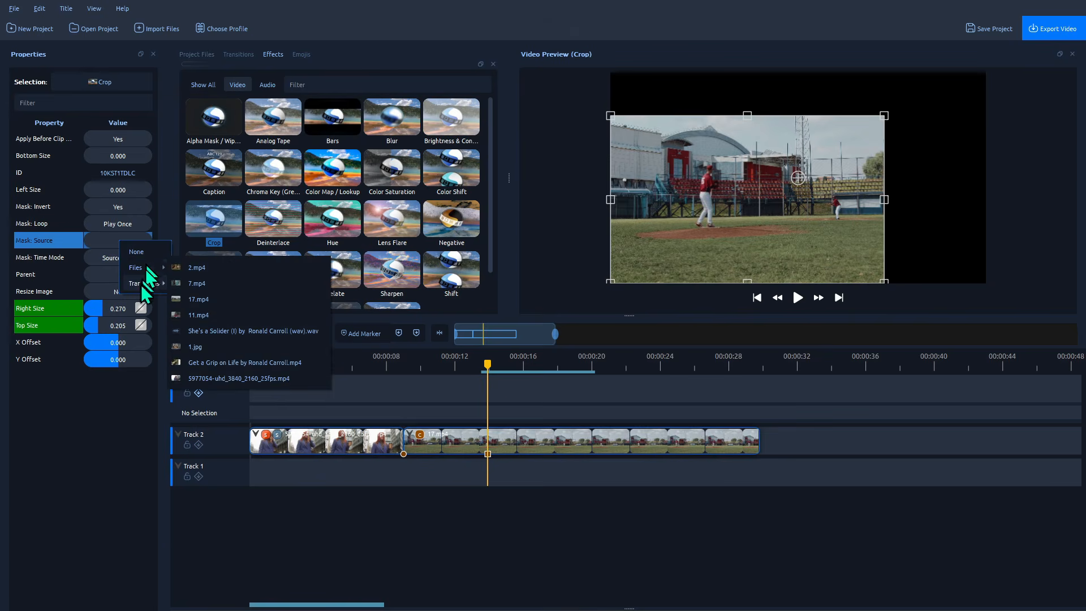
pyautogui.click(130, 208)
pyautogui.click(138, 223)
pyautogui.click(128, 292)
pyautogui.click(117, 298)
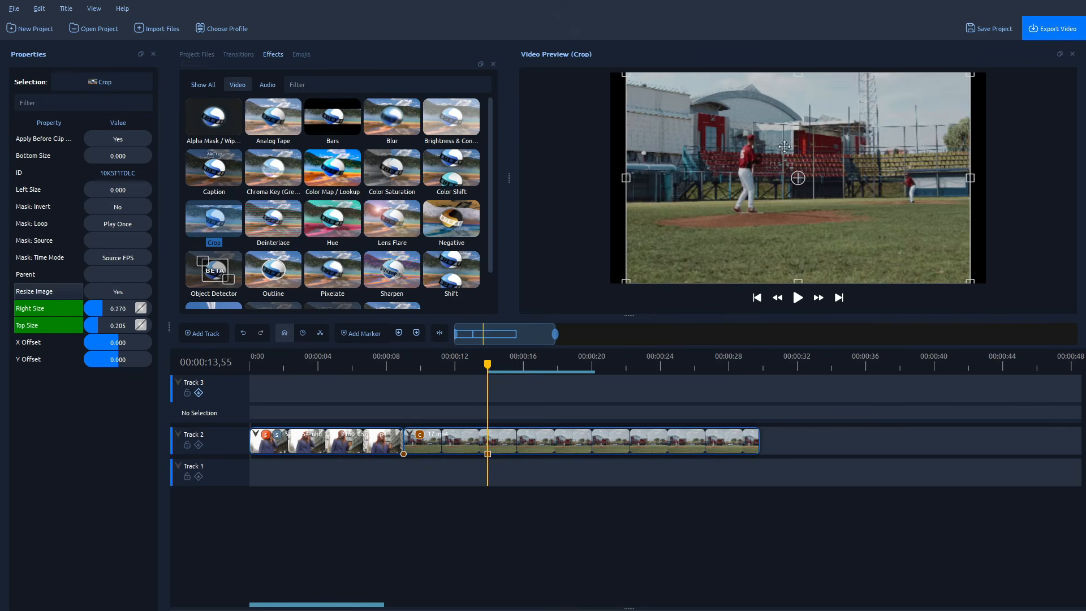
pyautogui.moveTo(970, 177); pyautogui.dragTo(999, 179)
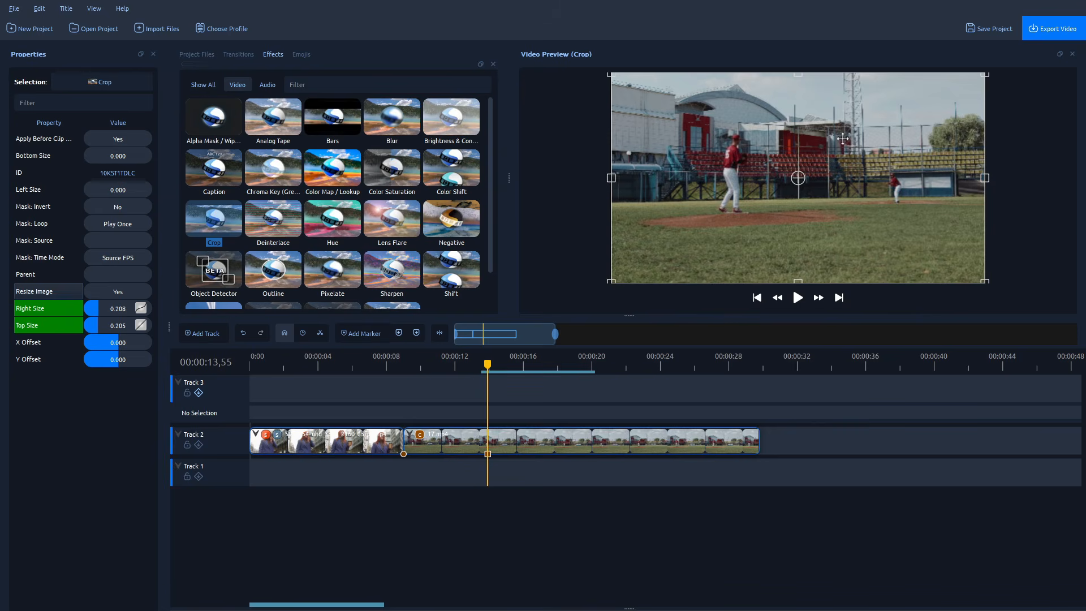
# - Apply the Bars effect to 17.mp4 and, on the clip's separated second part, set top size to 0.066 and bottom size to 0.045
pyautogui.click(393, 119)
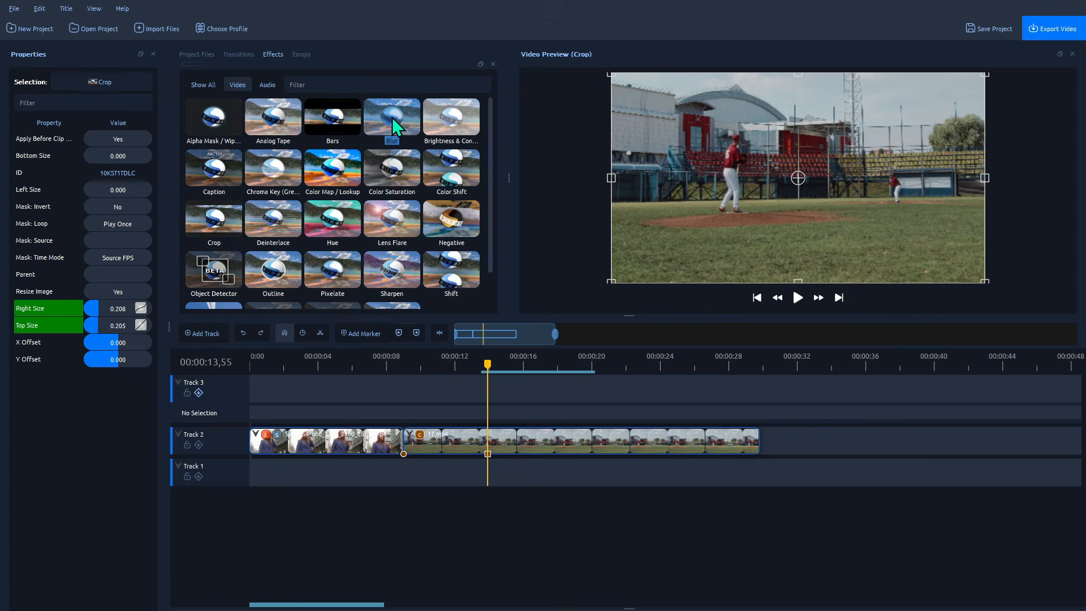
pyautogui.moveTo(343, 117); pyautogui.dragTo(633, 444)
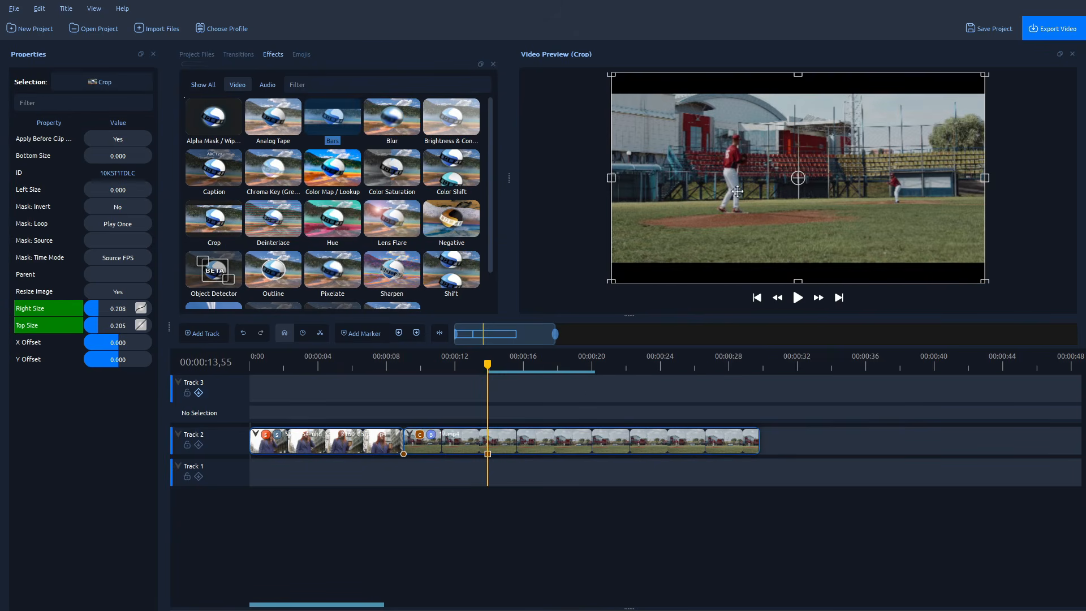
pyautogui.click(626, 442)
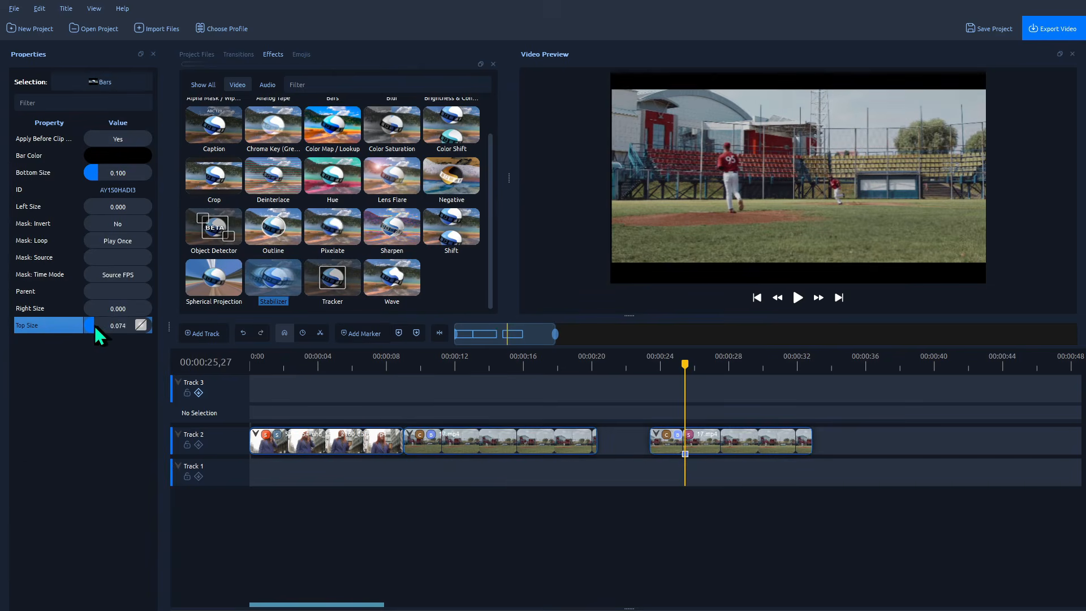
pyautogui.moveTo(94, 326); pyautogui.dragTo(94, 324)
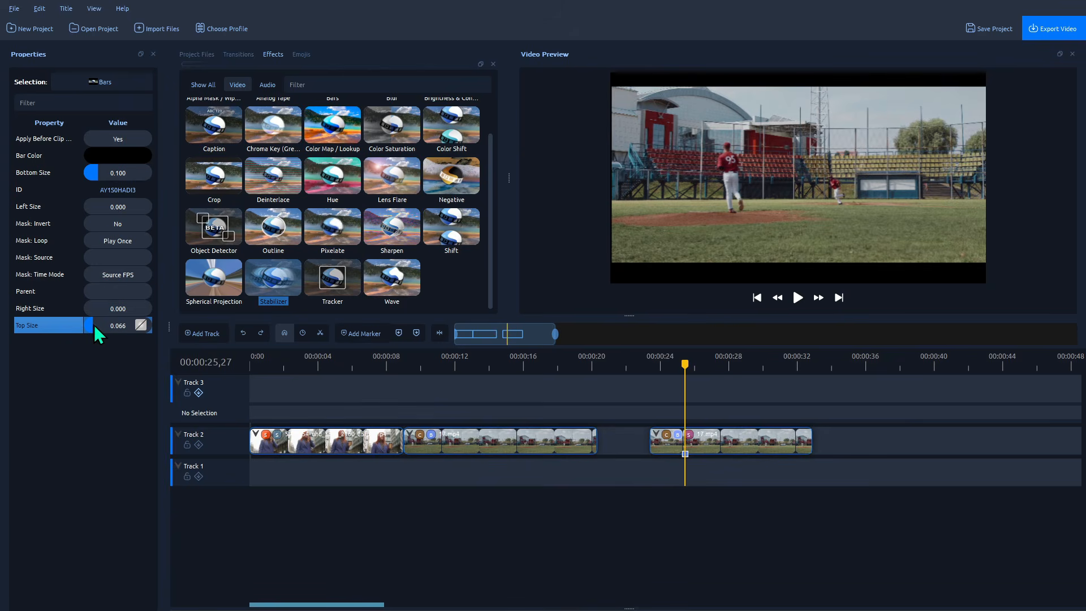
pyautogui.moveTo(96, 174); pyautogui.dragTo(91, 173)
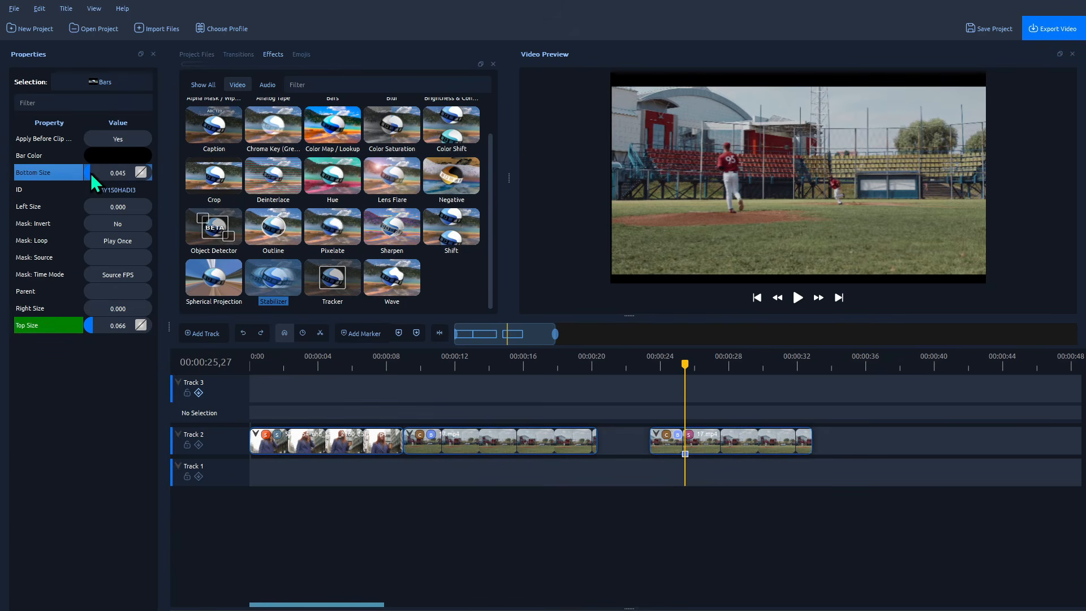
pyautogui.click(93, 324)
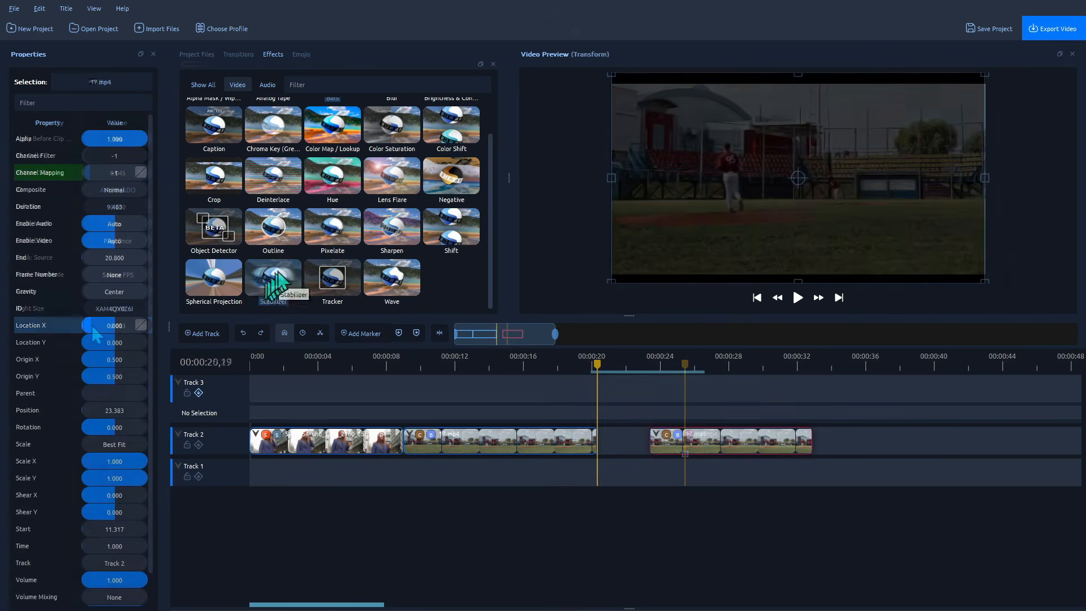
# - Apply the Stabilizer effect to the separated second part of 17.mp4 with an increased smoothing window, and process the effect
pyautogui.moveTo(274, 279); pyautogui.dragTo(717, 458)
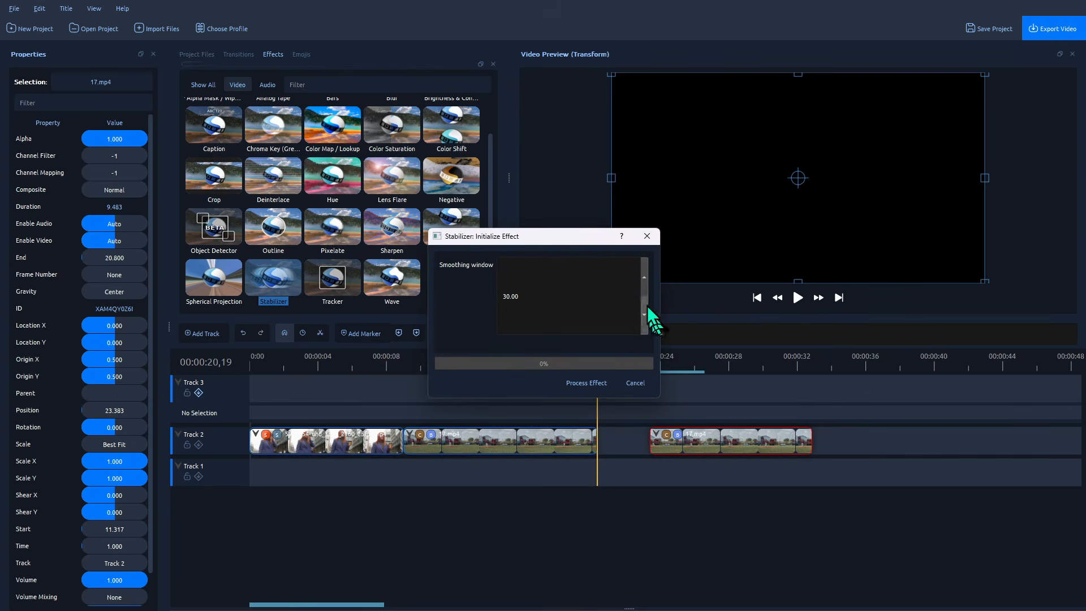
pyautogui.click(644, 278)
pyautogui.click(644, 278)
pyautogui.click(644, 277)
pyautogui.click(644, 277)
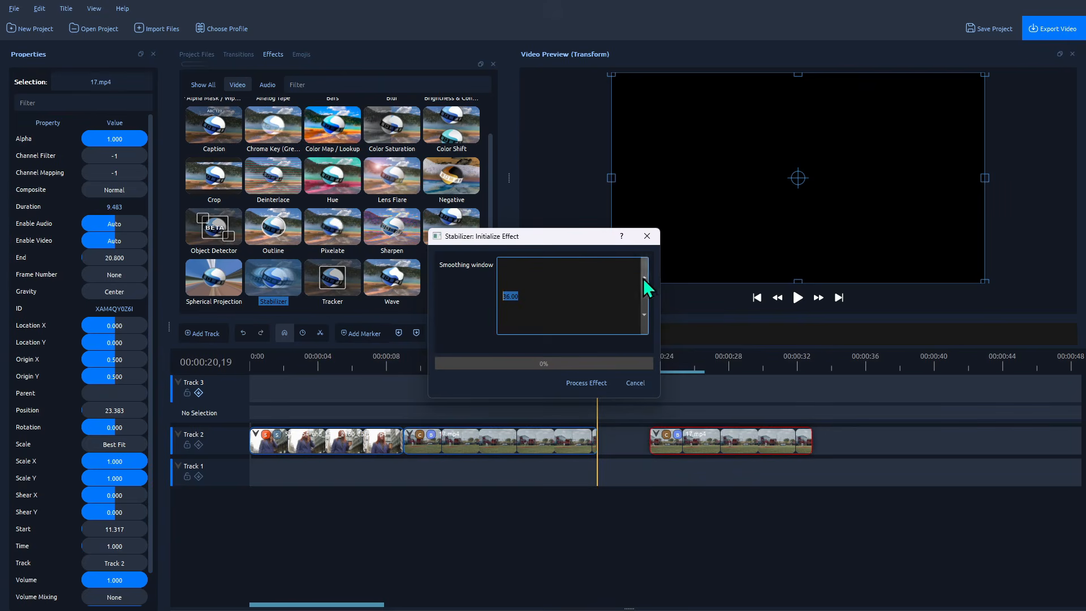
pyautogui.click(579, 381)
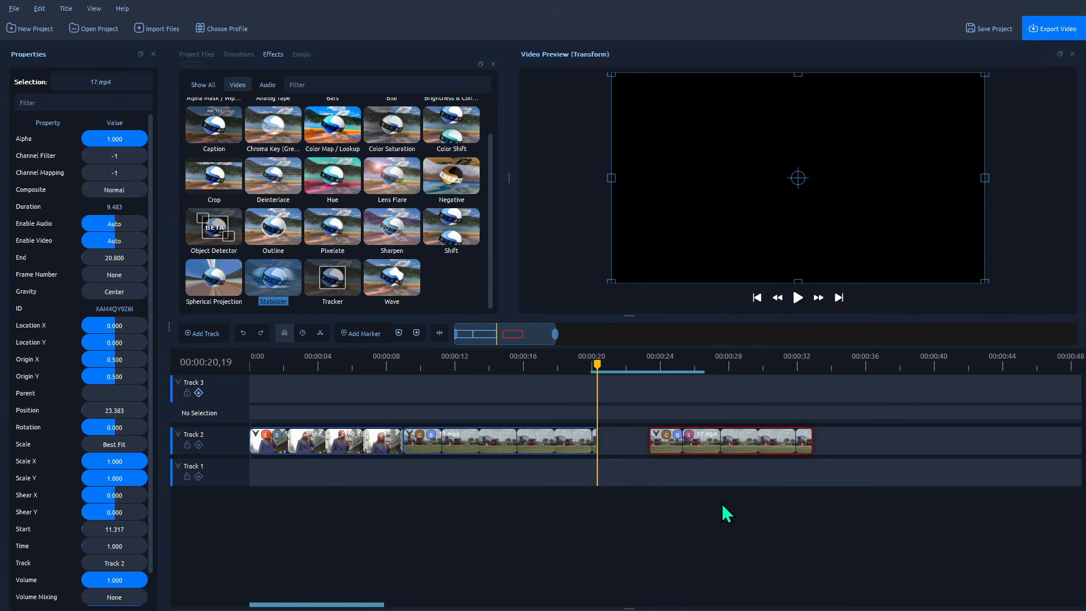
# - Apply the Chroma Key (Greenscreen) effect to the separated part of 17.mp4 and set its key color to green #00ff00
pyautogui.click(677, 434)
pyautogui.scroll(1, 441, 261)
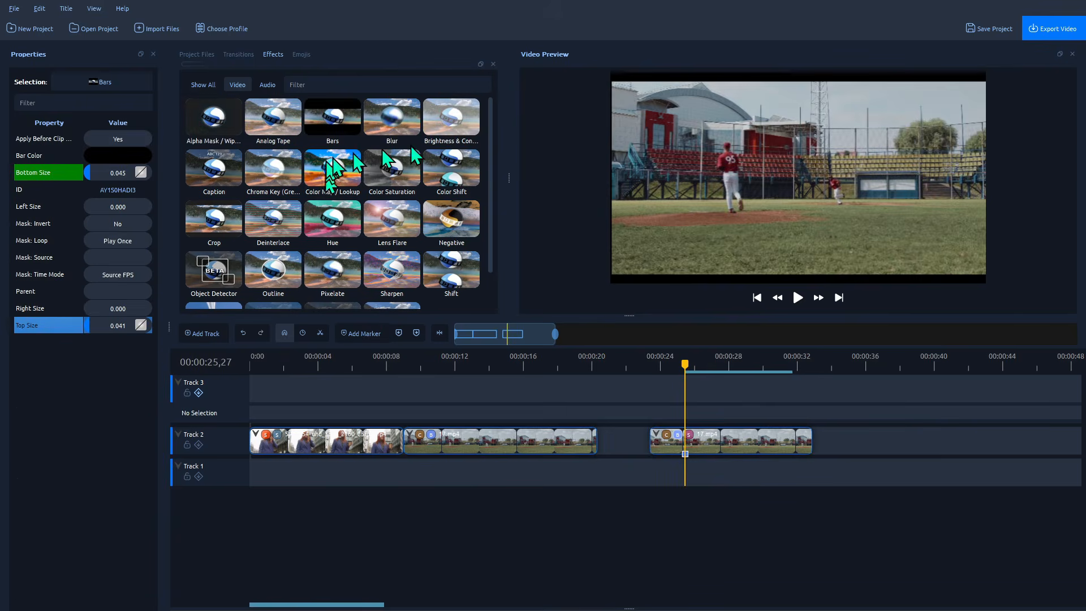
pyautogui.moveTo(274, 170); pyautogui.dragTo(719, 491)
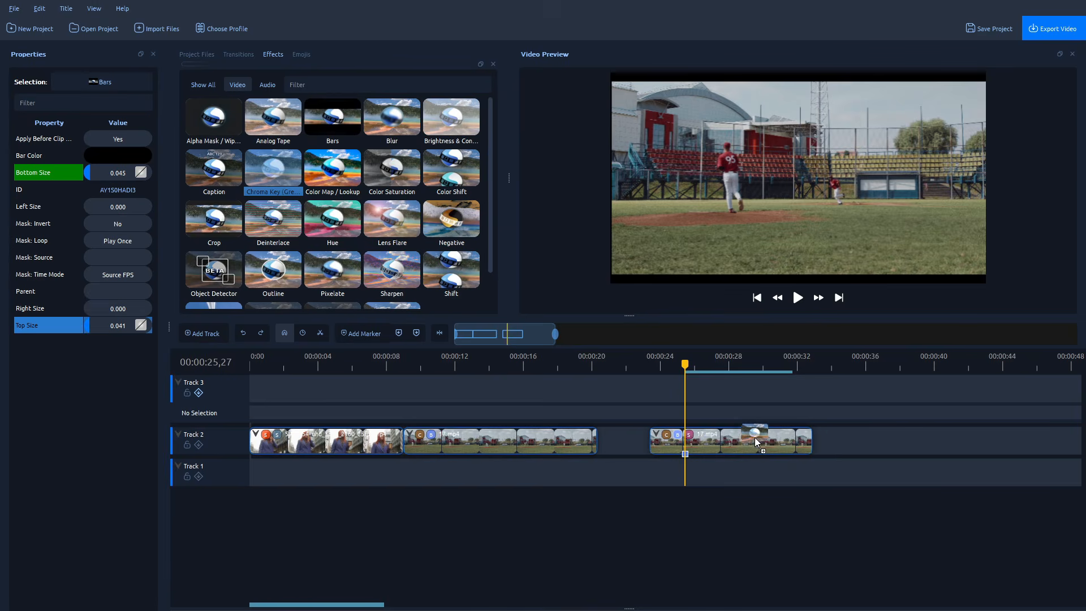
pyautogui.click(701, 435)
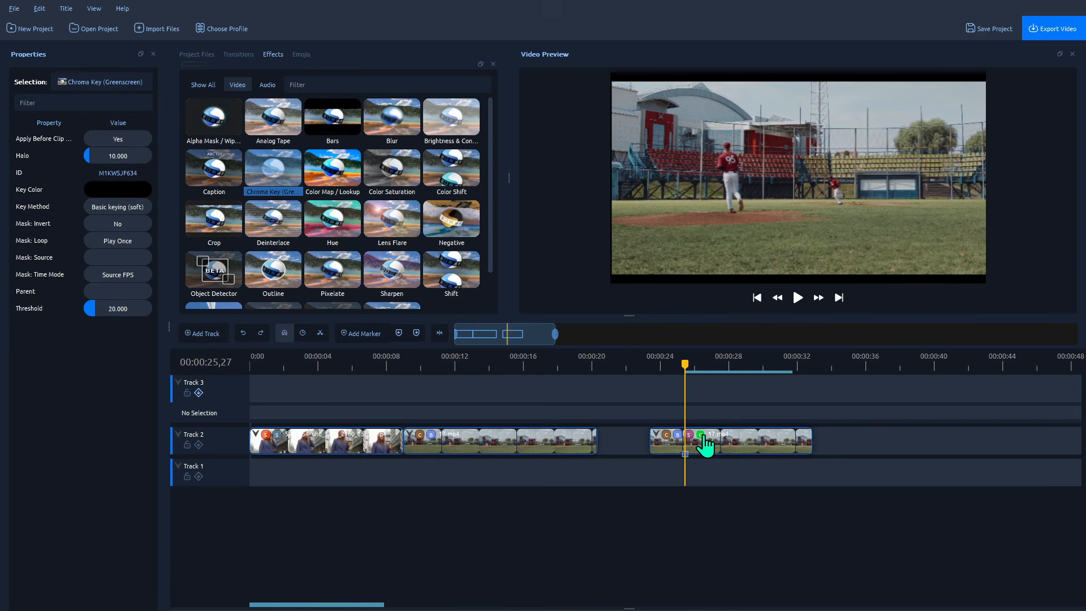
pyautogui.click(114, 189)
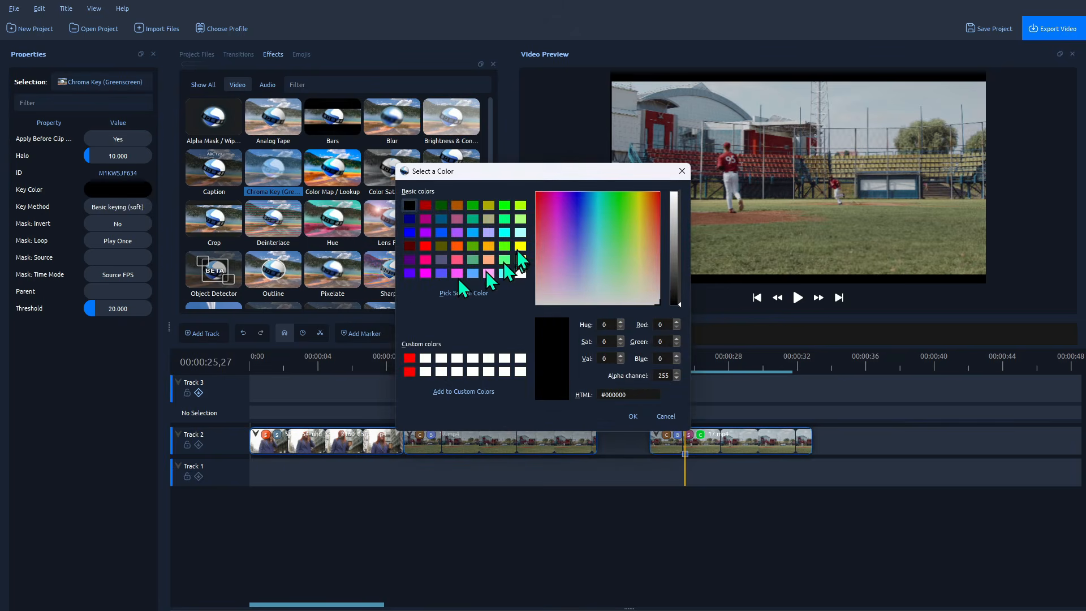
pyautogui.click(504, 206)
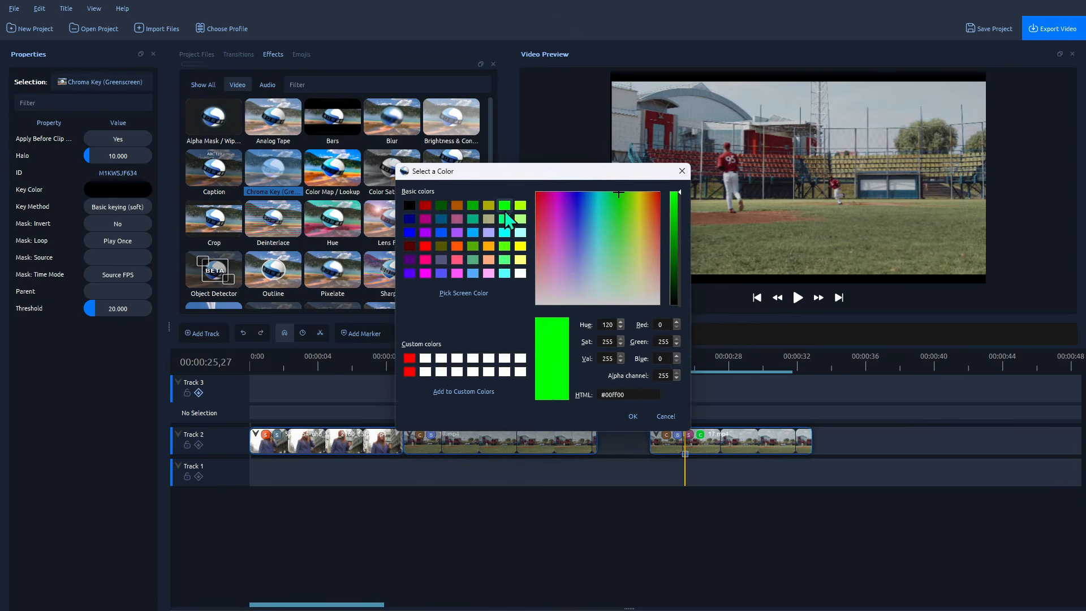
pyautogui.click(633, 416)
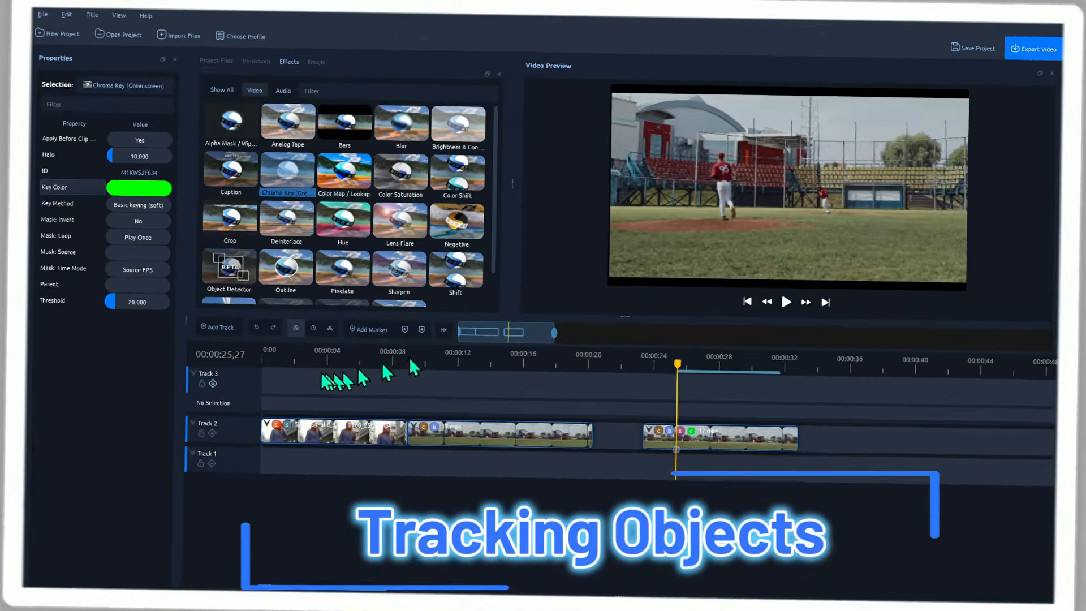
# - Apply the Tracker effect to the first clip from its start, select the coffee cup as the region with tracker type KCF, and process it
pyautogui.click(279, 354)
pyautogui.moveTo(278, 354); pyautogui.dragTo(244, 353)
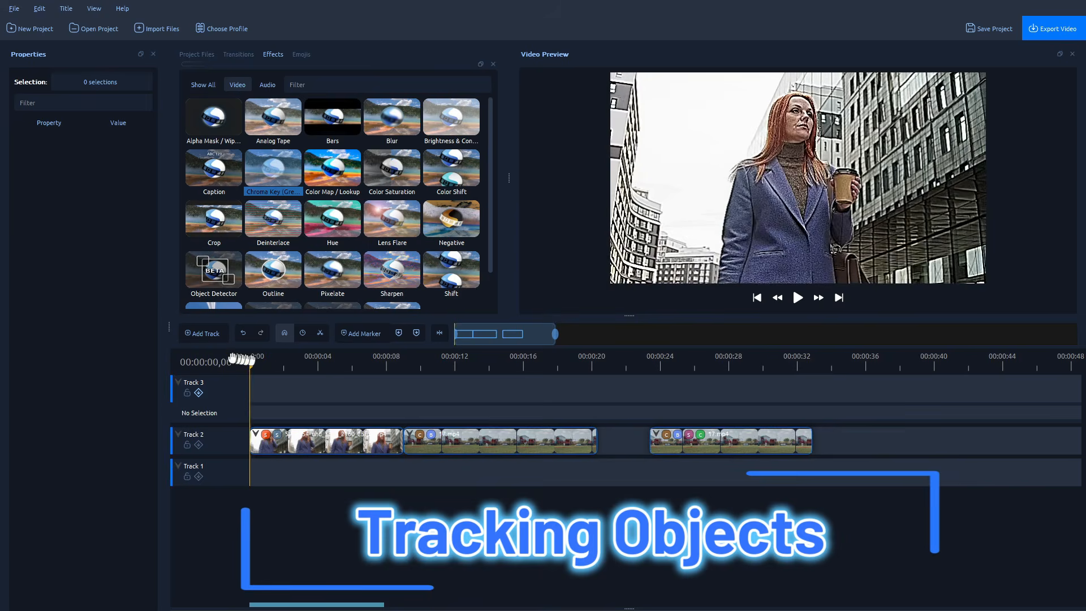
pyautogui.scroll(-1, 327, 181)
pyautogui.click(334, 283)
pyautogui.moveTo(334, 283); pyautogui.dragTo(282, 447)
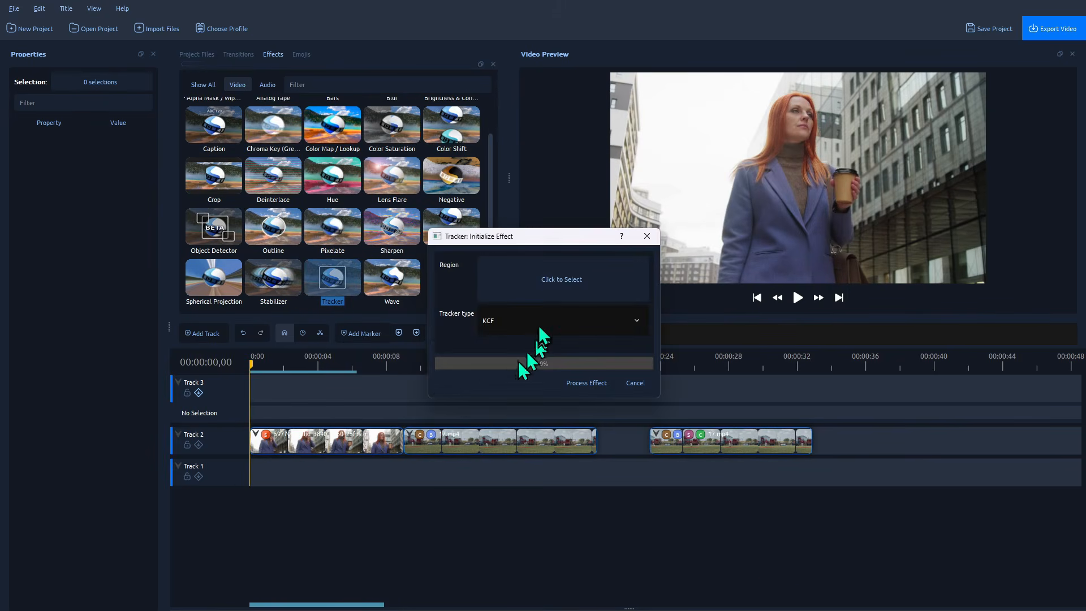
pyautogui.click(553, 281)
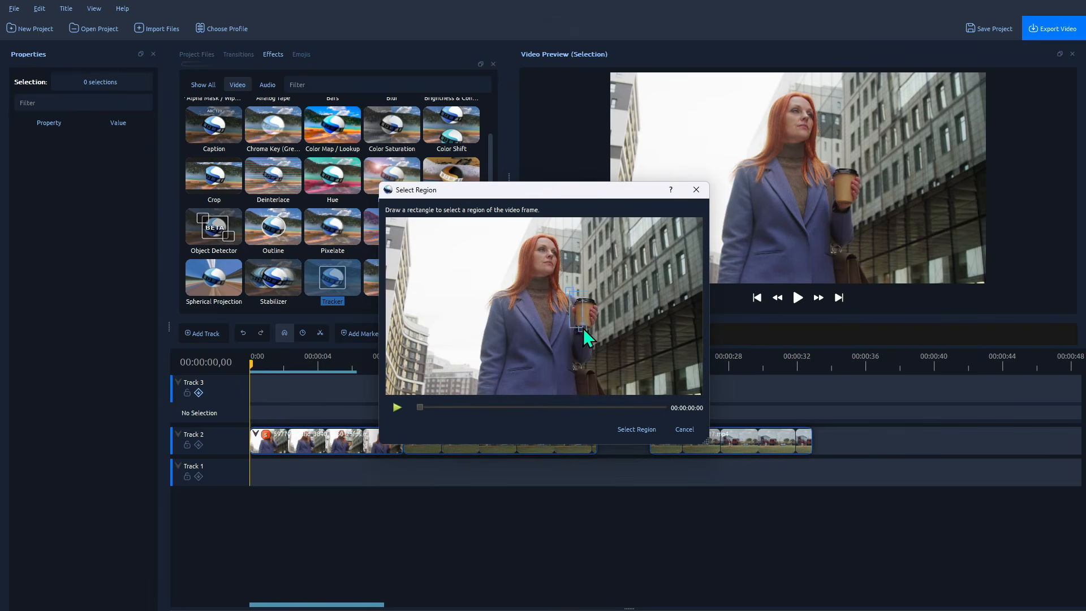
pyautogui.click(638, 429)
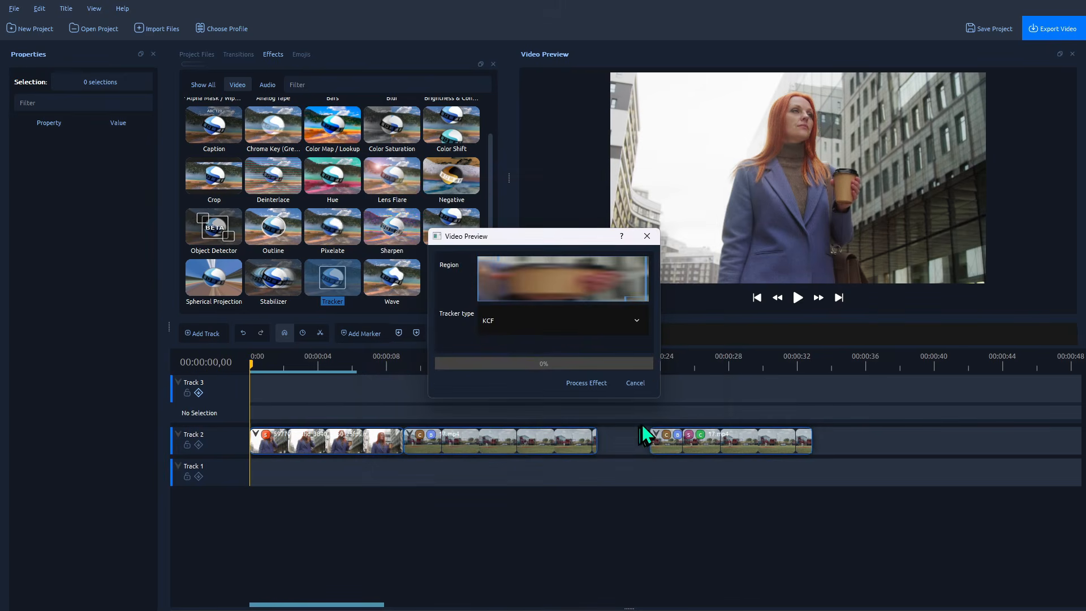
pyautogui.click(584, 383)
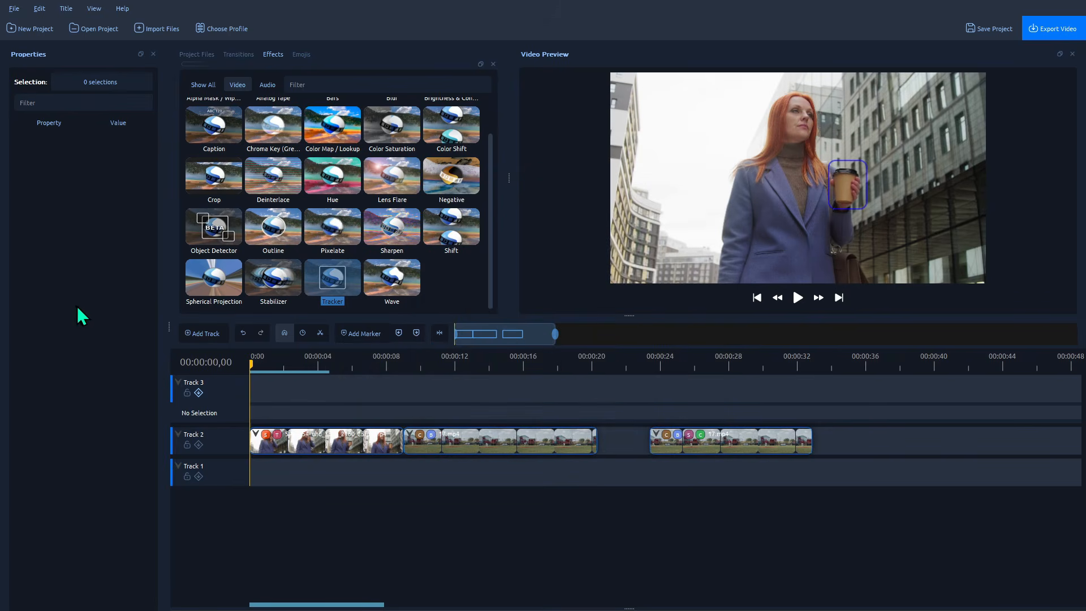
# - Inspect the Tracker effect's properties on the first clip and play the clip to check how the box follows the cup
pyautogui.click(277, 434)
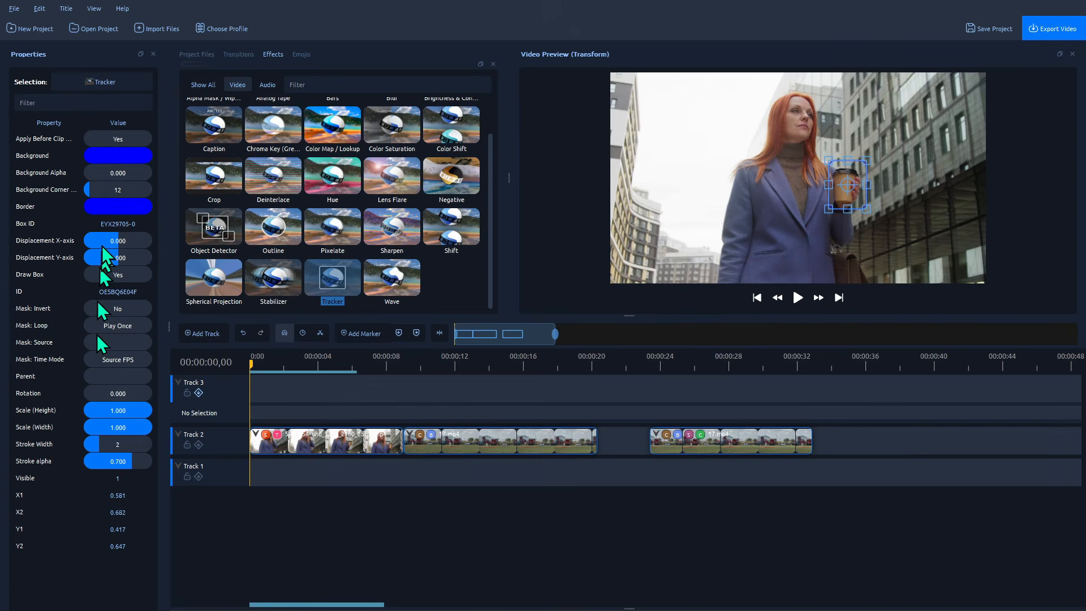
pyautogui.press('space')
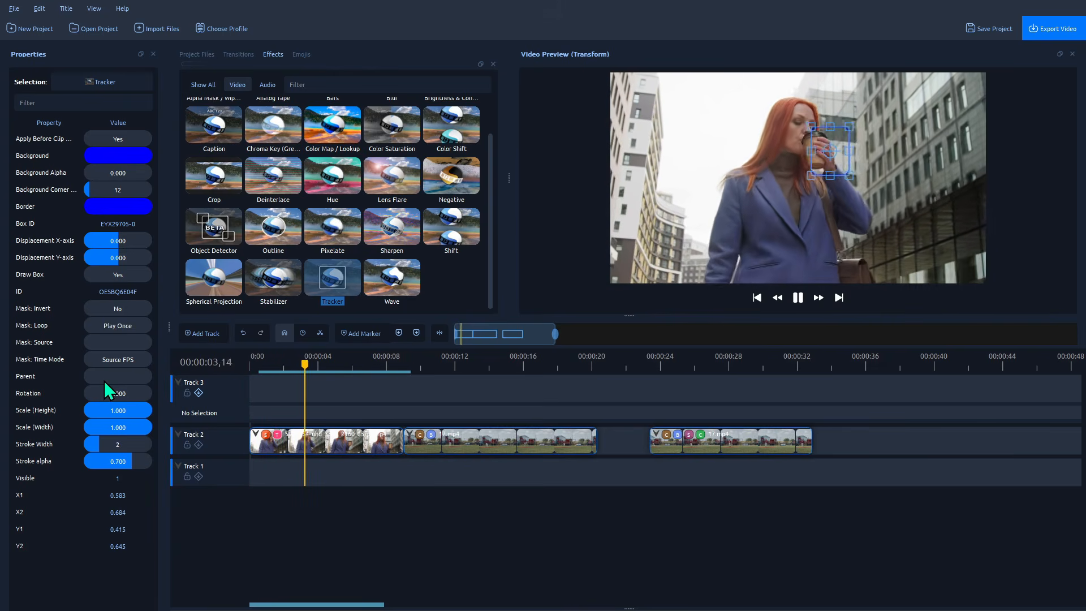
pyautogui.press('space')
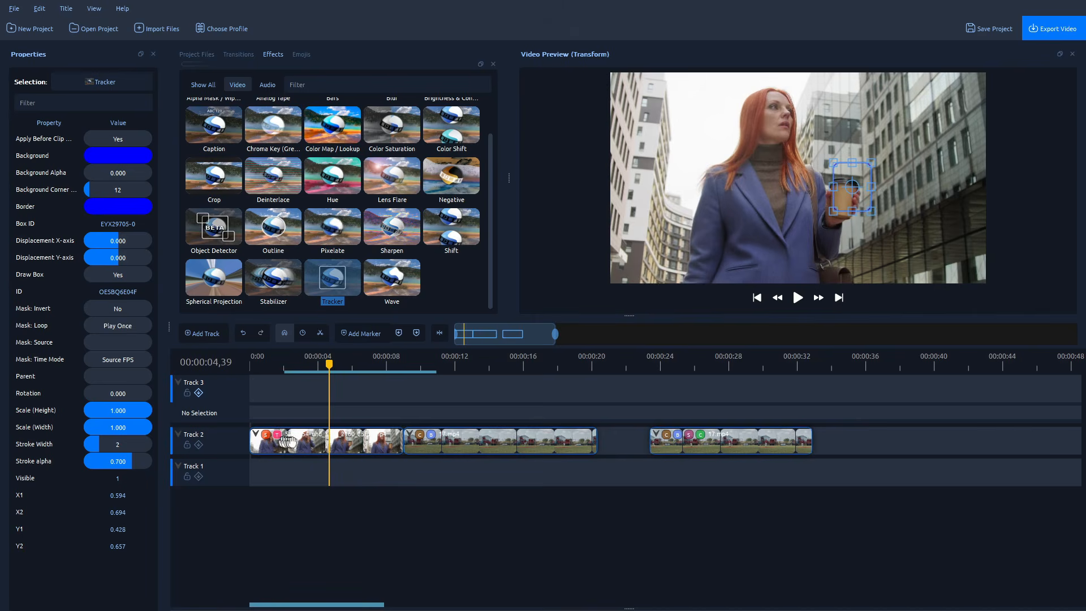
pyautogui.click(515, 529)
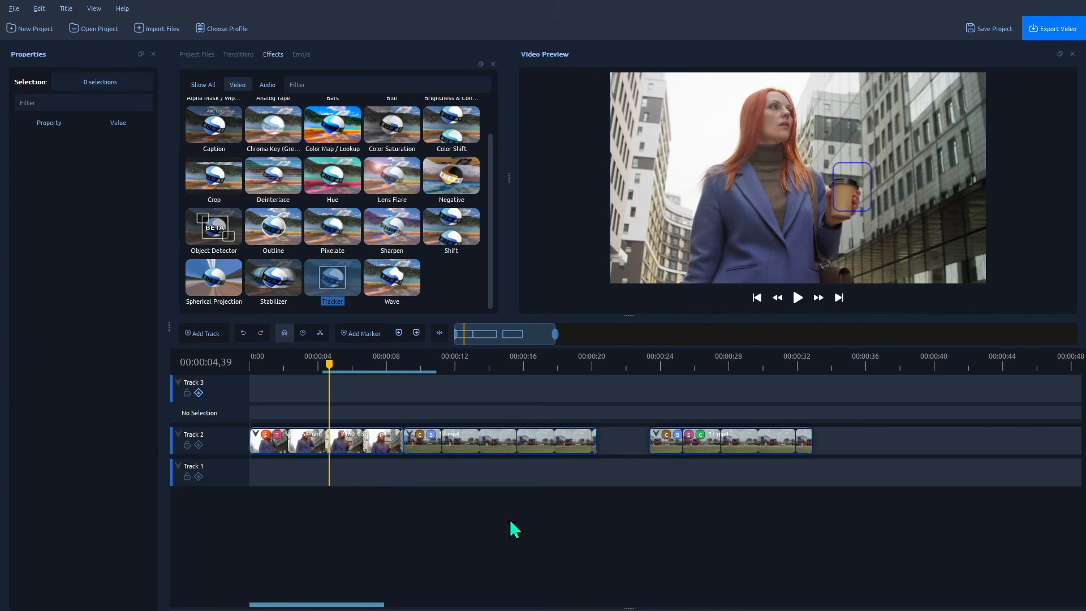
# - Add the angry red Face with symbols on mouth emoji to the start of Track 3
pyautogui.click(301, 53)
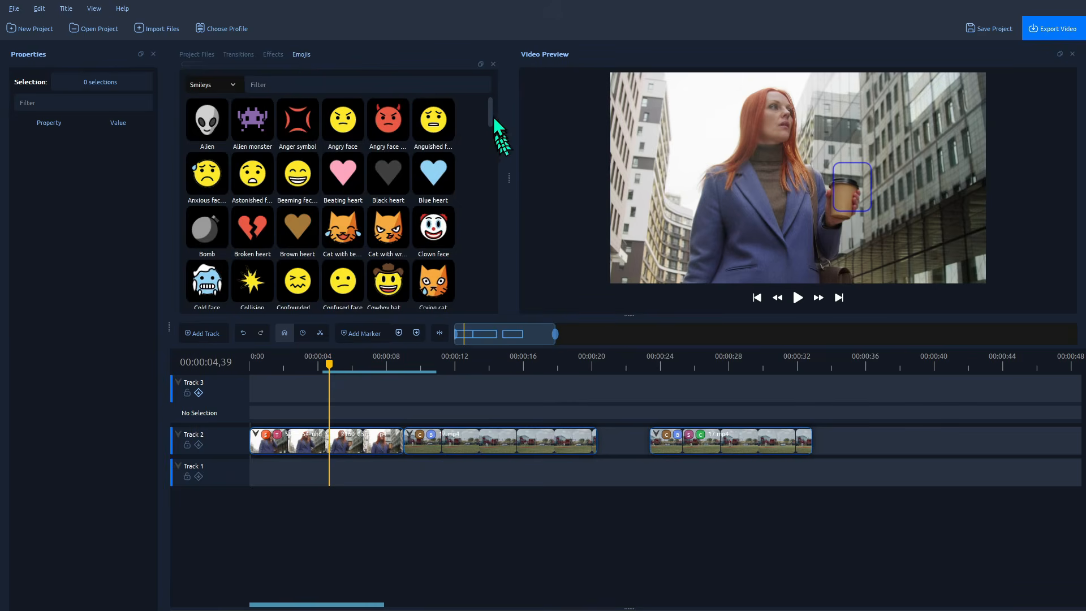
pyautogui.moveTo(490, 113); pyautogui.dragTo(488, 170)
pyautogui.click(301, 213)
pyautogui.moveTo(301, 212); pyautogui.dragTo(252, 414)
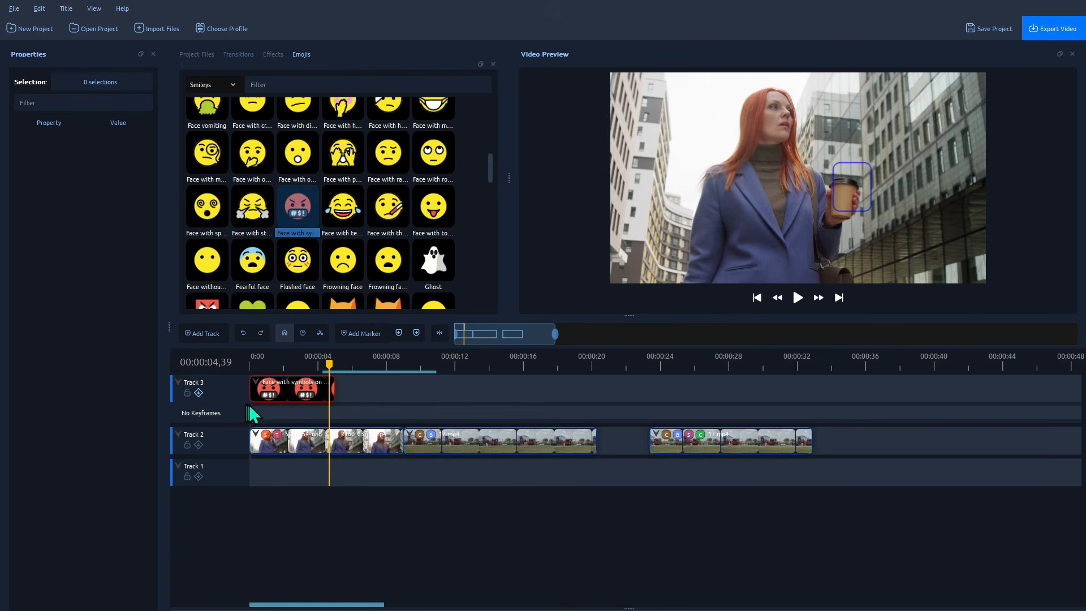
# - Shrink the emoji clip to a scale of 0.158 and place it over the tracked coffee cup
pyautogui.click(327, 388)
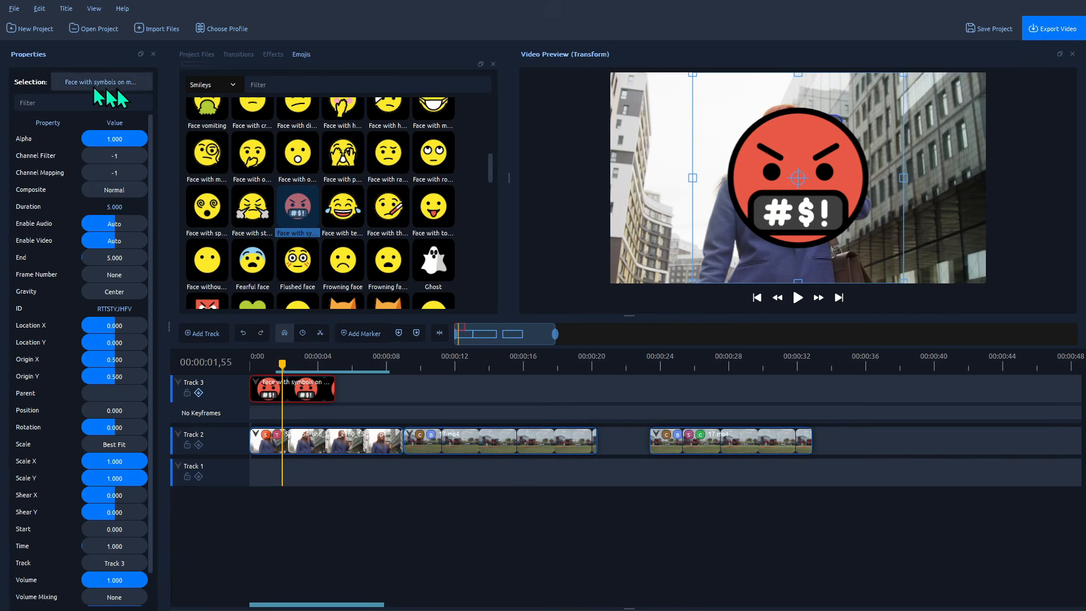
pyautogui.scroll(-1, 108, 367)
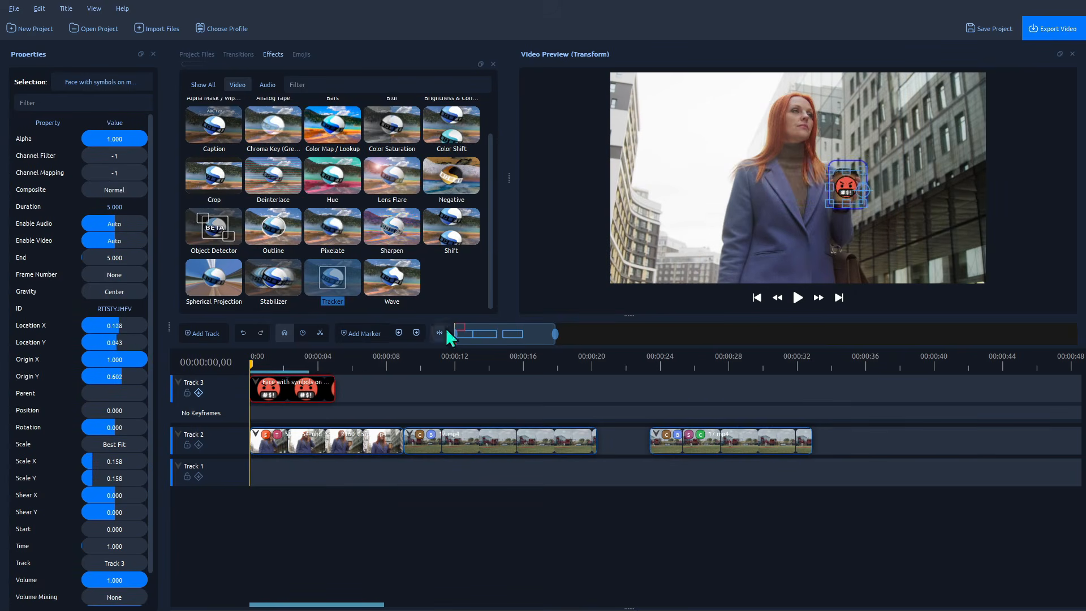
pyautogui.rightClick(285, 384)
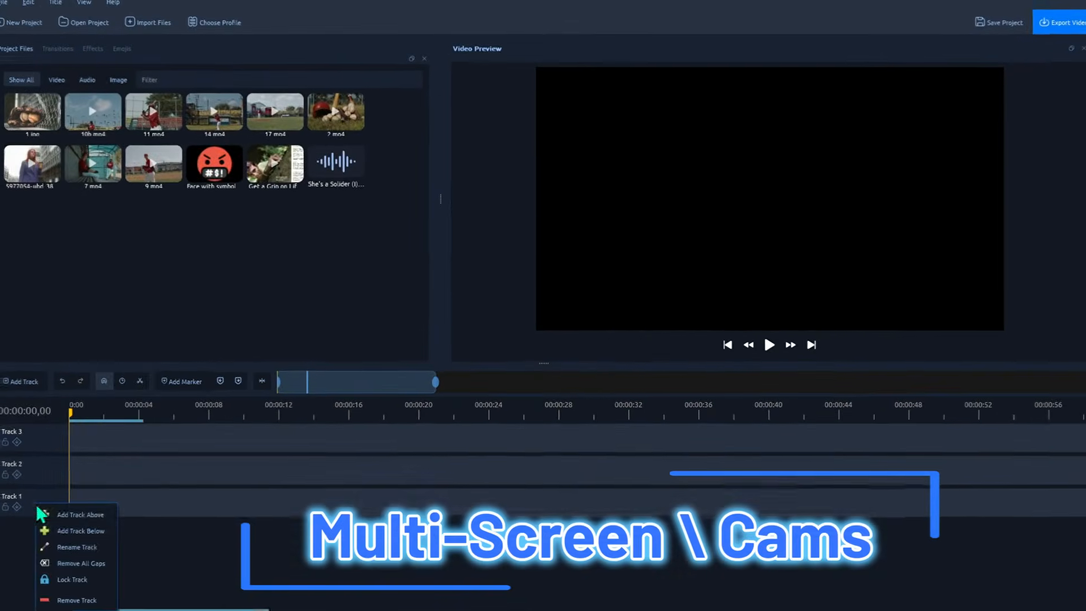
# - Add a track above Track 3 and place 9.mp4, 17.mp4, 10b.mp4 and 2.mp4 at the start of Tracks 4, 3, 2 and 1
pyautogui.rightClick(54, 436)
pyautogui.click(173, 473)
pyautogui.moveTo(156, 174); pyautogui.dragTo(60, 434)
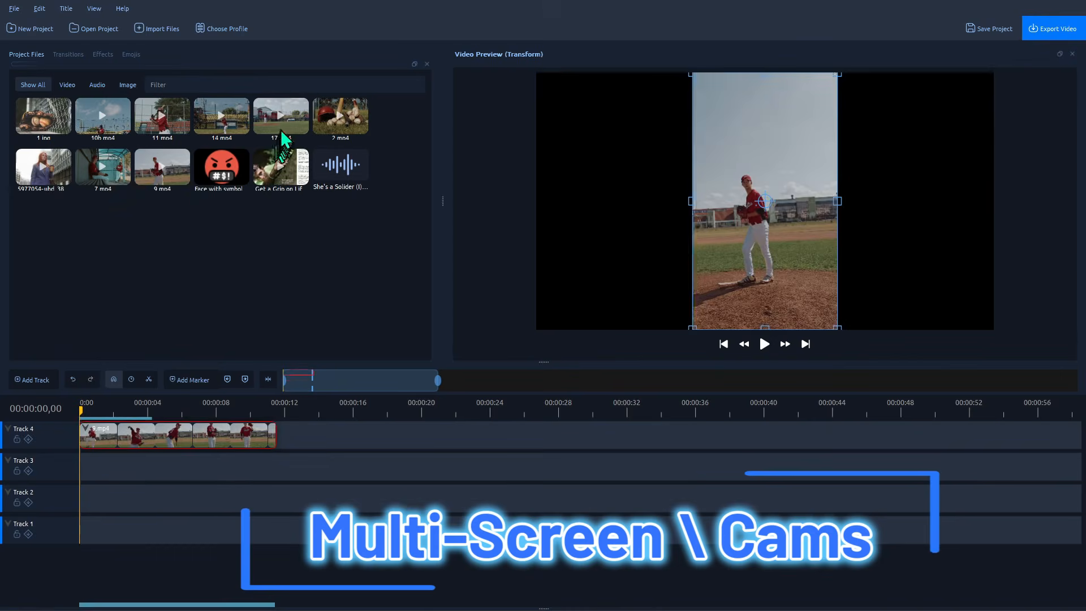
pyautogui.moveTo(277, 118); pyautogui.dragTo(57, 466)
pyautogui.moveTo(107, 116); pyautogui.dragTo(51, 500)
pyautogui.moveTo(340, 116); pyautogui.dragTo(84, 529)
# - Trim the clips on Tracks 4, 3 and 2 so they end together with the 2.mp4 clip on Track 1
pyautogui.moveTo(275, 435); pyautogui.dragTo(232, 435)
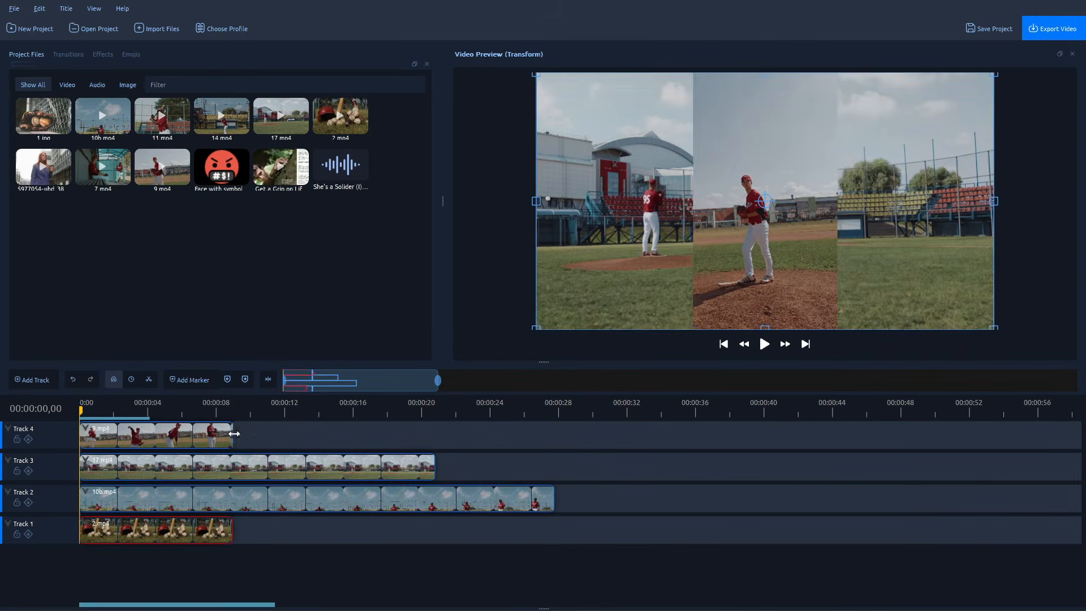
pyautogui.click(232, 406)
pyautogui.hotkey('ctrl', 'z')
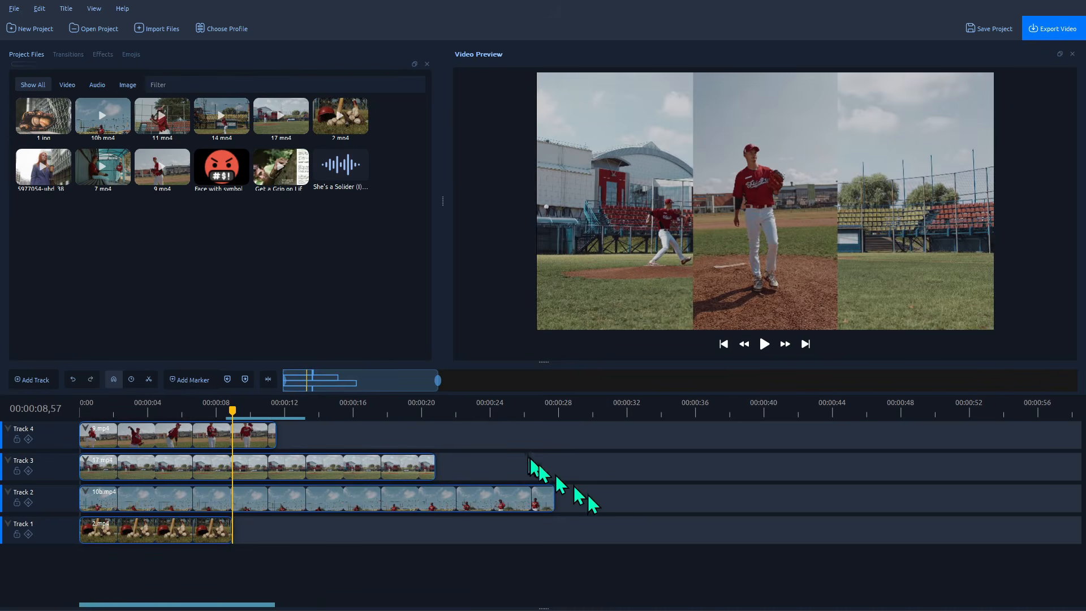
pyautogui.moveTo(552, 498); pyautogui.dragTo(232, 497)
pyautogui.moveTo(434, 466); pyautogui.dragTo(231, 466)
pyautogui.moveTo(275, 435); pyautogui.dragTo(232, 435)
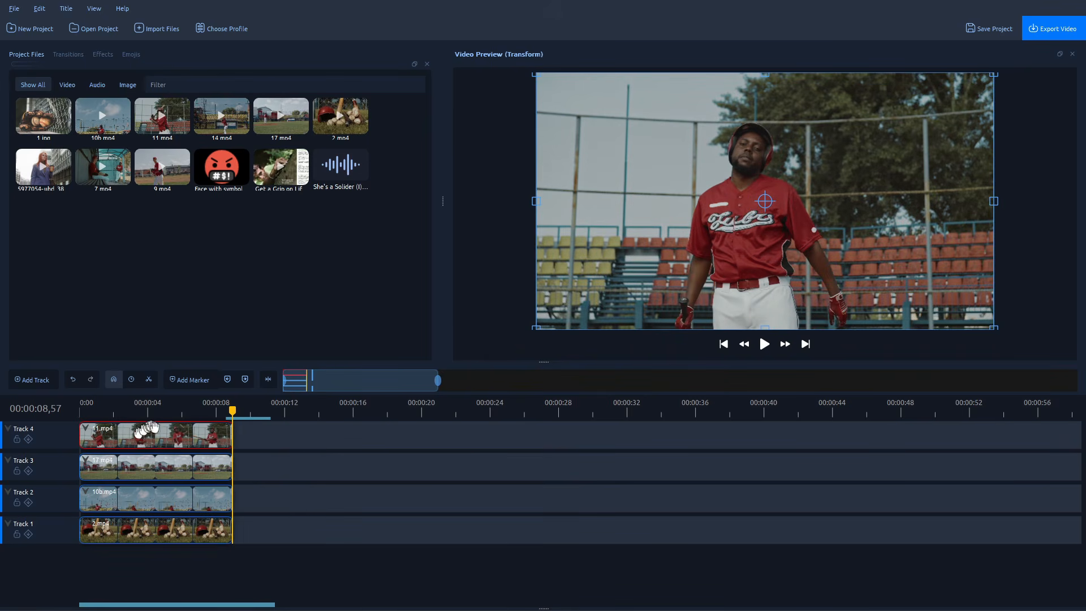
# - Set the layout of 11.mp4 on Track 4 to 1/4 Size - Top Left and 17.mp4 on Track 3 to 1/4 Size - Top Right
pyautogui.rightClick(165, 437)
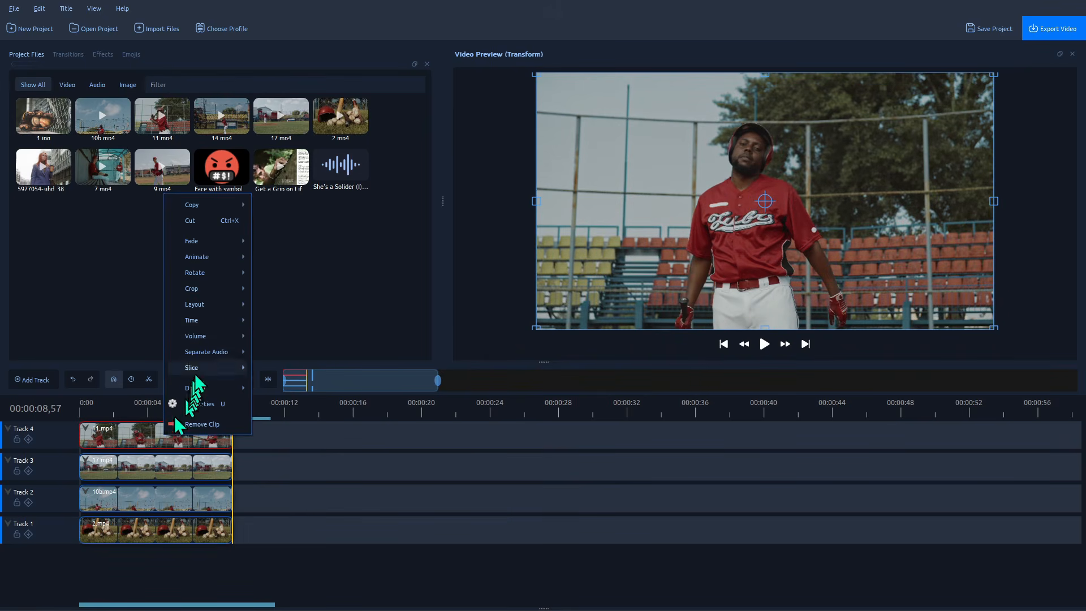
pyautogui.moveTo(220, 306)
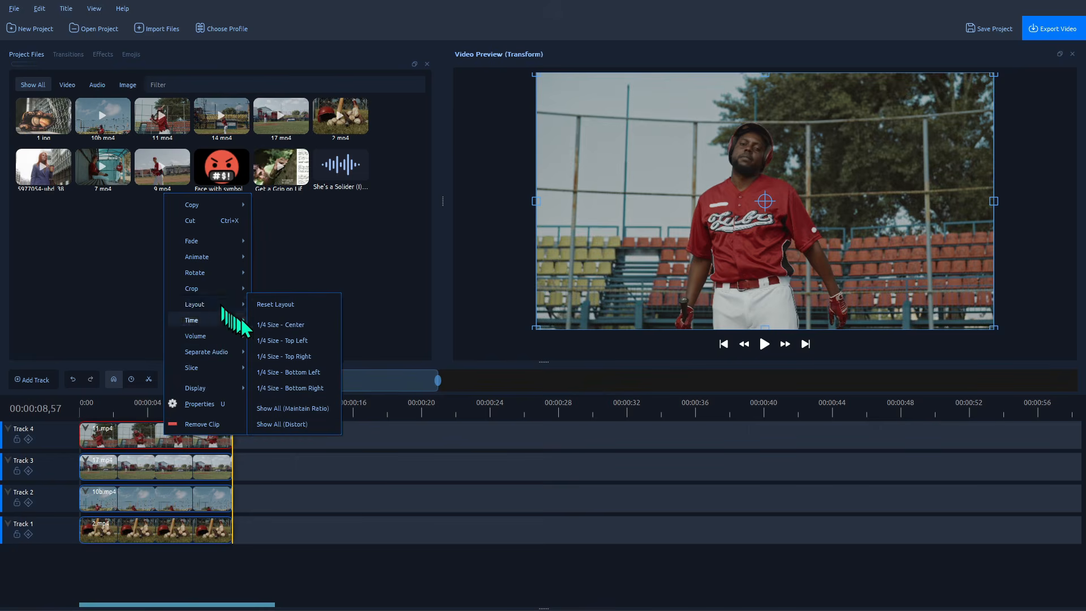
pyautogui.click(310, 340)
pyautogui.click(185, 467)
pyautogui.rightClick(185, 468)
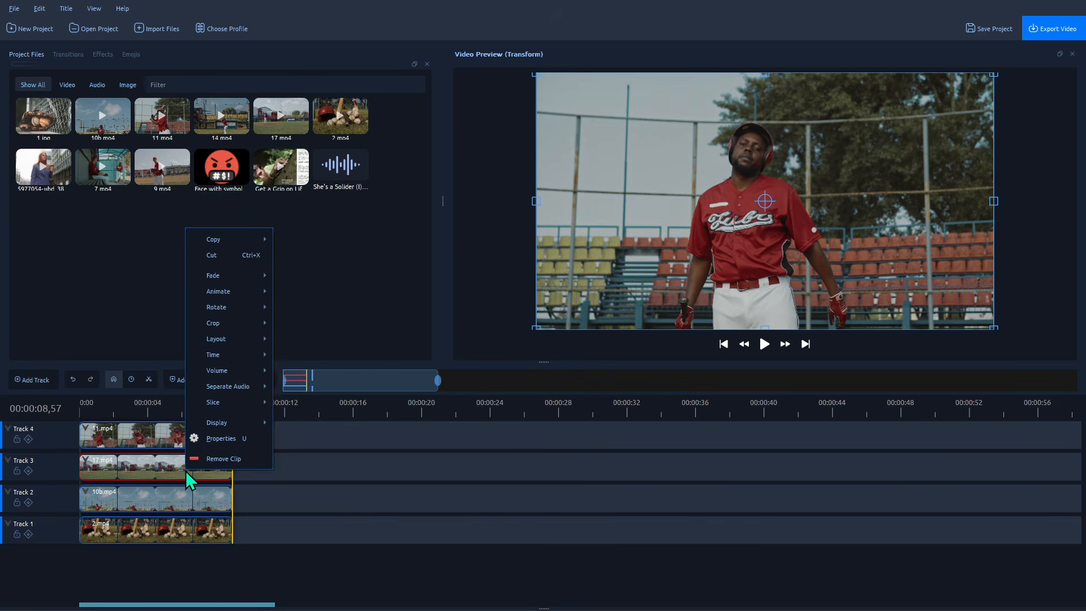
pyautogui.moveTo(236, 340)
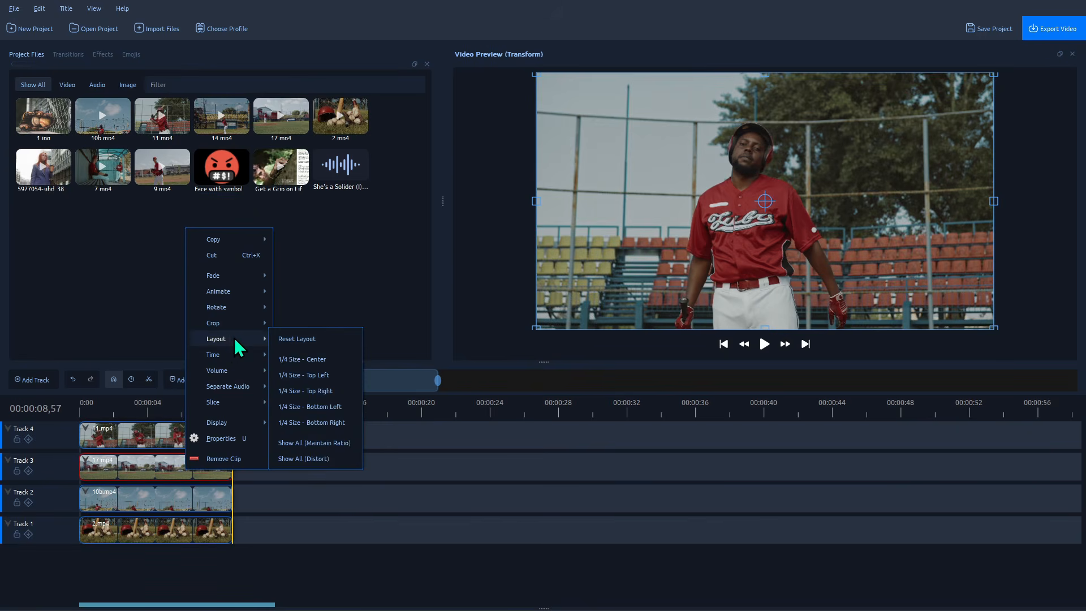
pyautogui.click(321, 392)
# - Set the layout of 10b.mp4 on Track 2 to 1/4 Size - Bottom Left and 2.mp4 on Track 1 to 1/4 Size - Bottom Right
pyautogui.rightClick(152, 500)
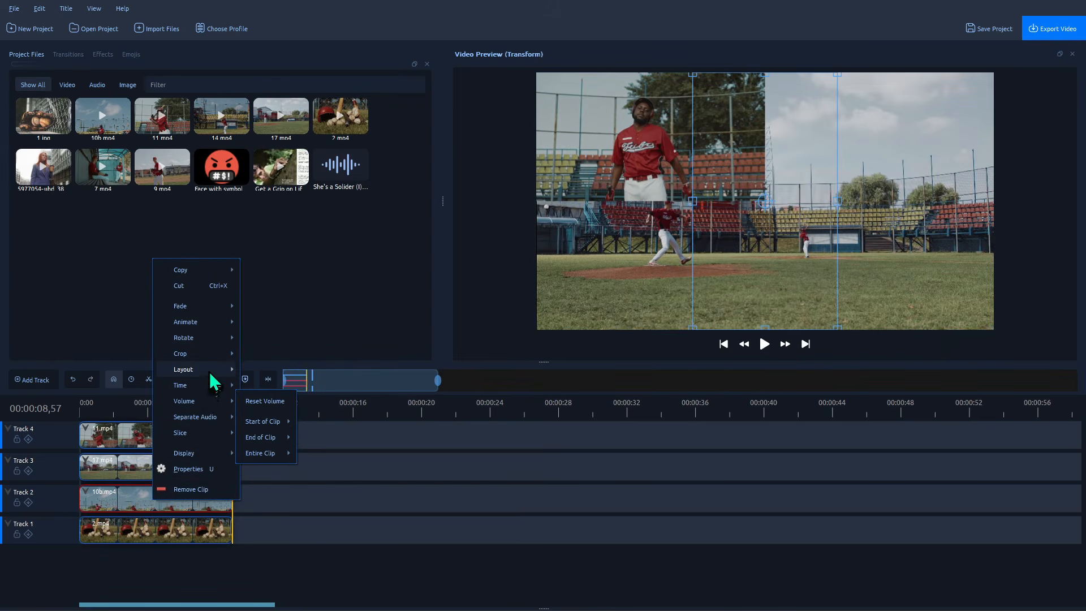
pyautogui.moveTo(214, 369)
pyautogui.click(277, 437)
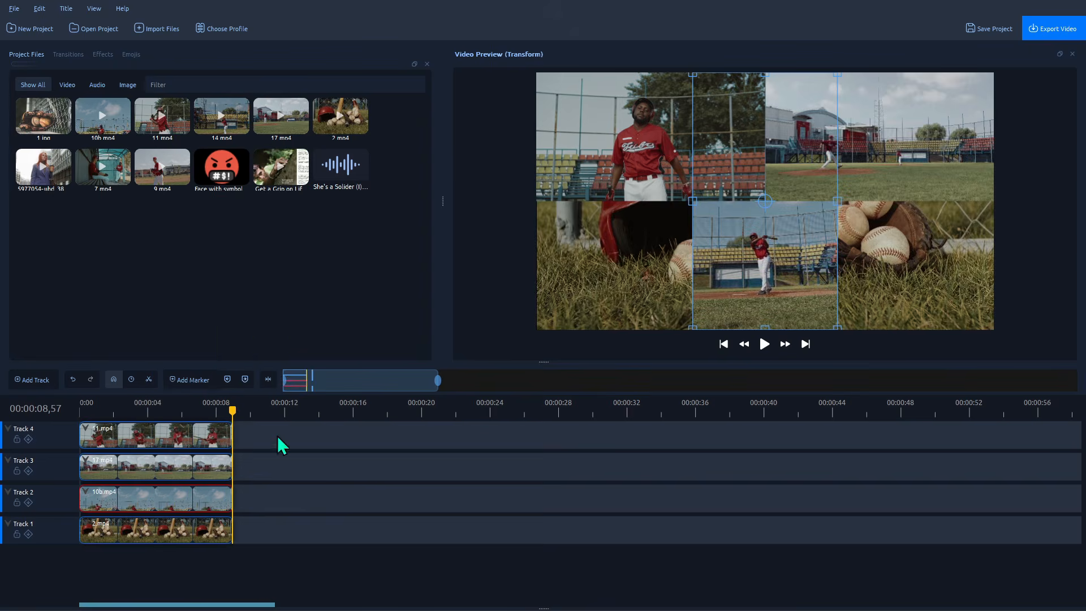
pyautogui.rightClick(173, 535)
pyautogui.moveTo(217, 423)
pyautogui.moveTo(219, 399)
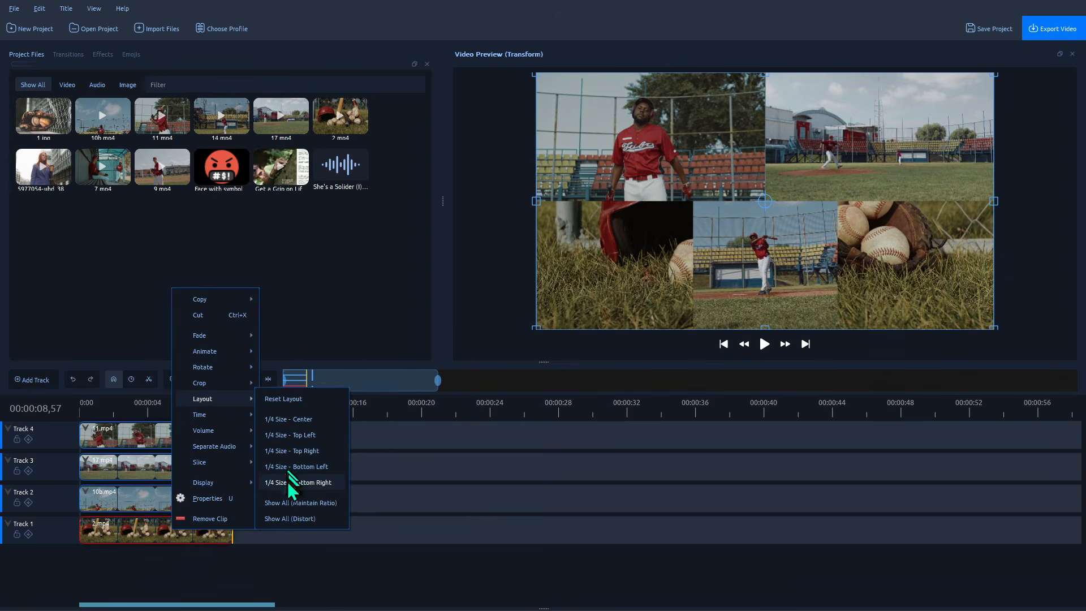
pyautogui.click(316, 483)
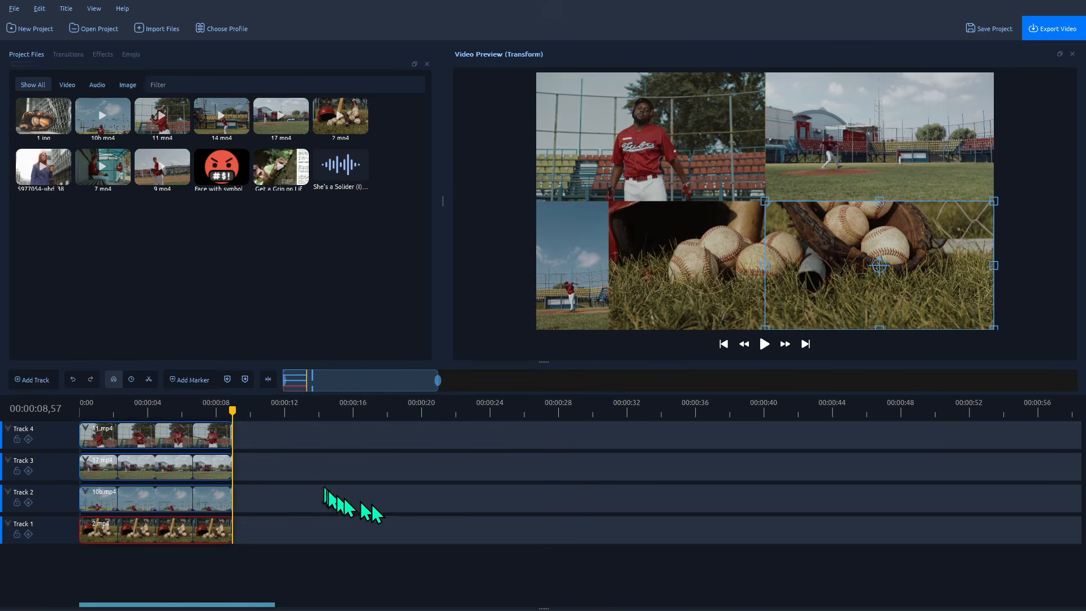
# - Replace 10b.mp4 on Track 2 with the vertical 5977054-uhd clip, set its layout to 1/4 Size - Bottom Left, and play the result
pyautogui.press('space')
pyautogui.moveTo(339, 484); pyautogui.dragTo(294, 497)
pyautogui.rightClick(215, 498)
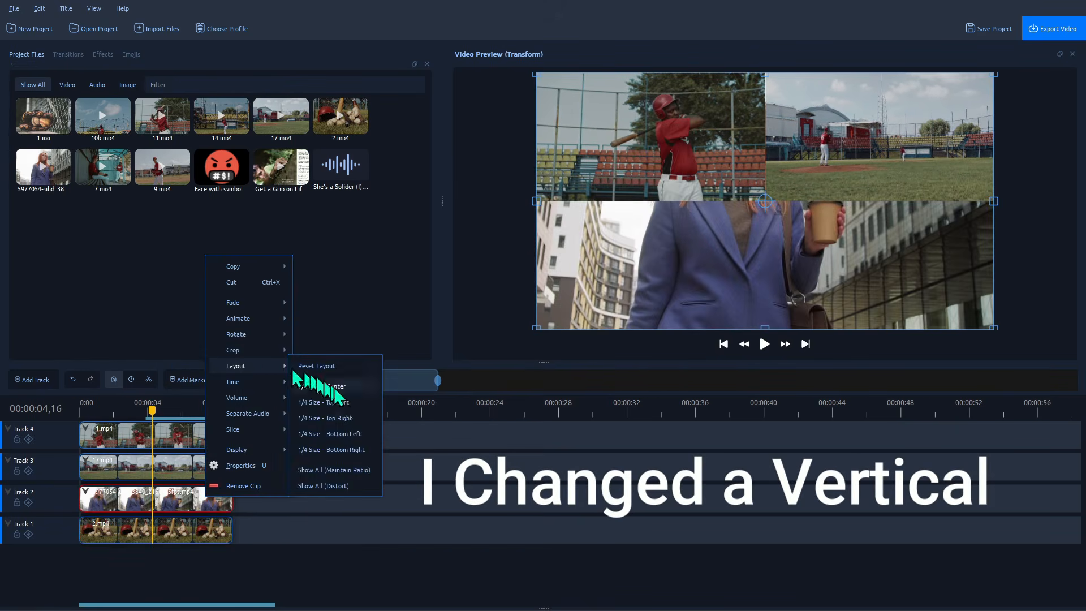
pyautogui.click(328, 421)
pyautogui.press('space')
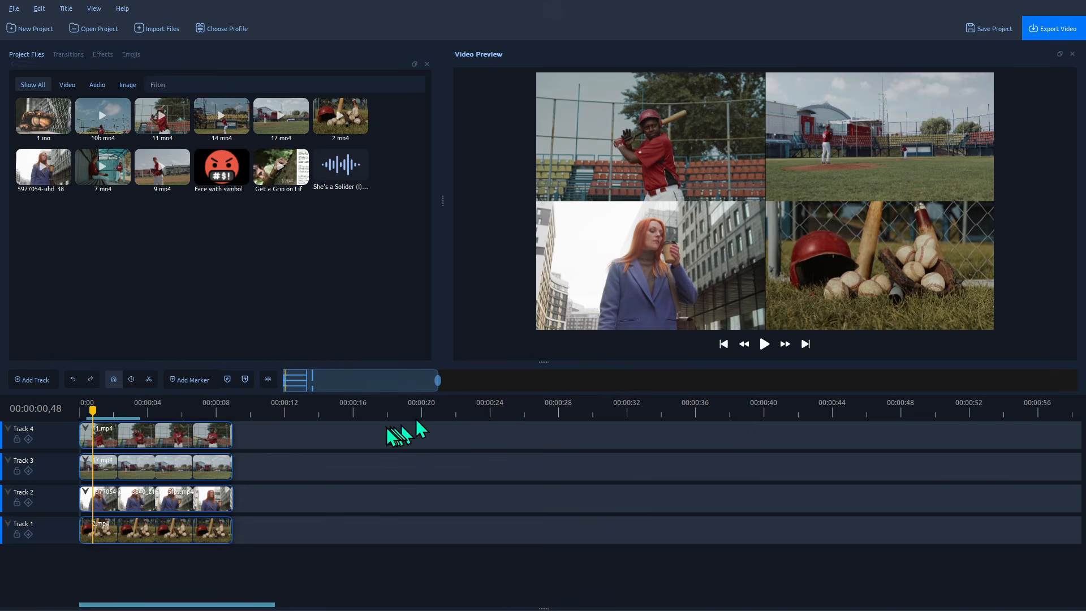
pyautogui.press('Home')
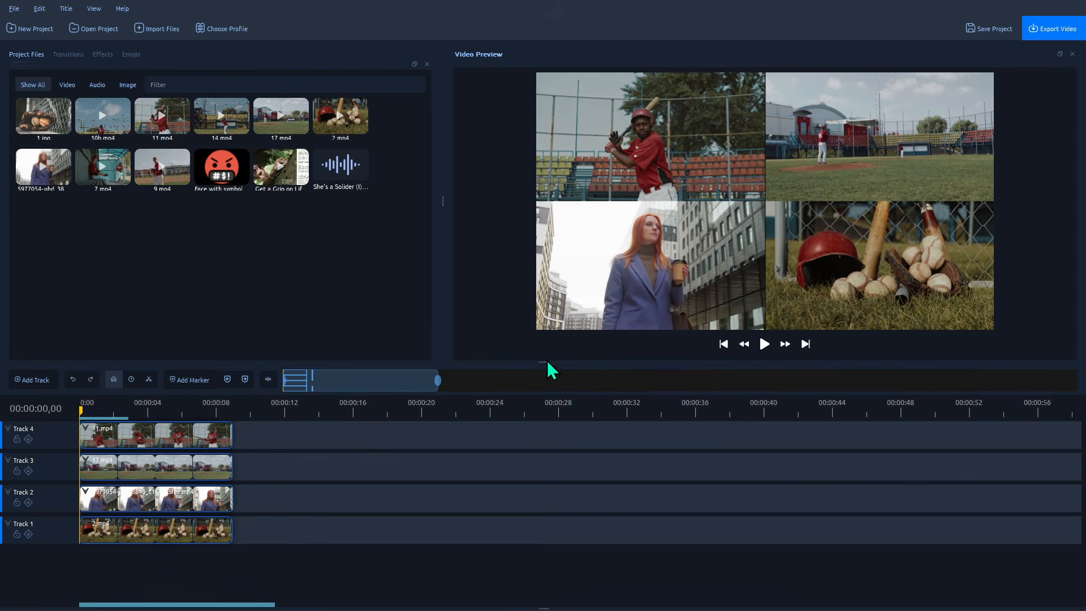
# - Enlarge the video preview, play the four-clip layout, and restore the timeline's height
pyautogui.moveTo(544, 361); pyautogui.dragTo(534, 496)
pyautogui.moveTo(442, 264); pyautogui.dragTo(324, 265)
pyautogui.press('space')
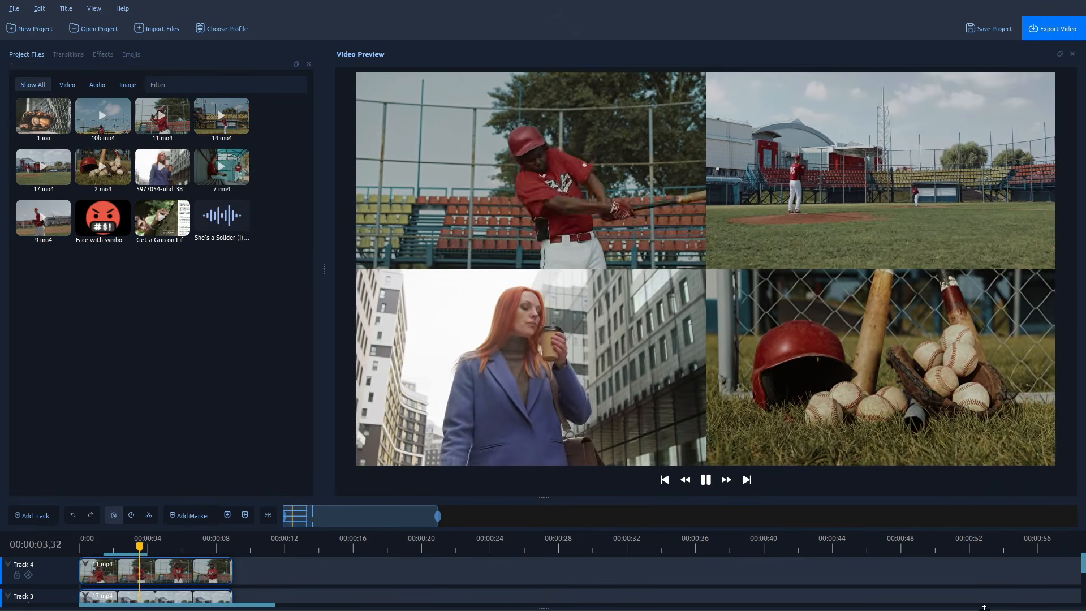
pyautogui.moveTo(962, 497); pyautogui.dragTo(961, 350)
pyautogui.click(169, 455)
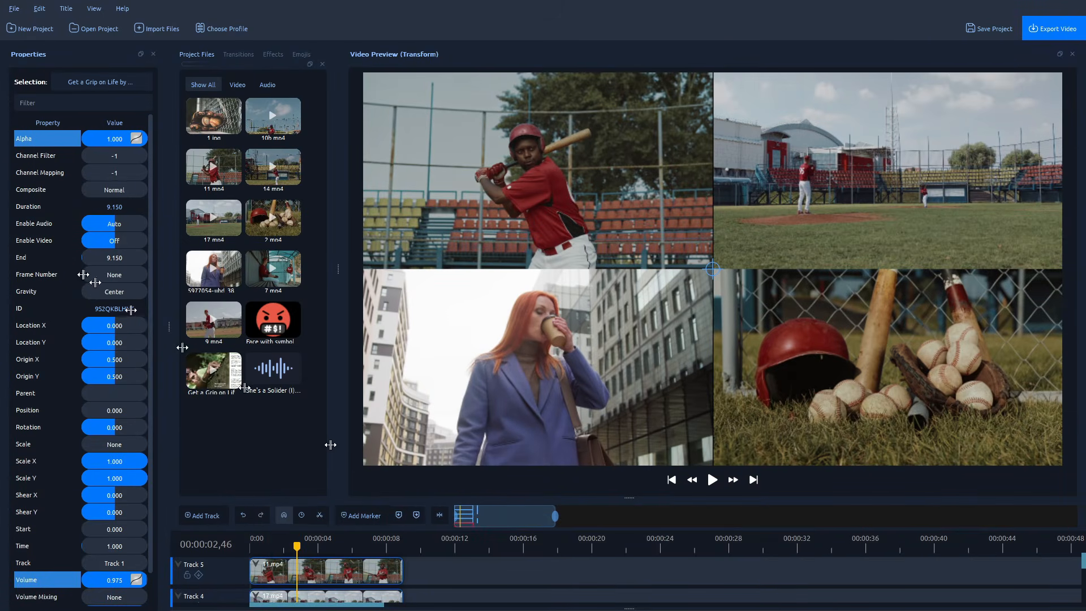
# - Open the video export settings, name the file RDC, and set the folder path to C:/MAD-U
pyautogui.click(1050, 35)
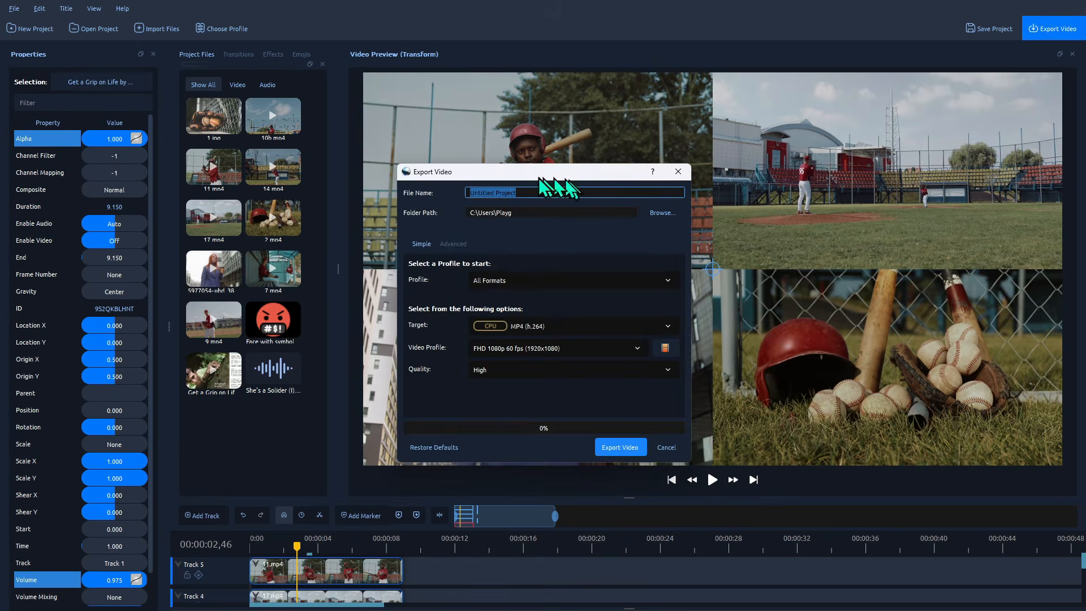
pyautogui.moveTo(530, 194); pyautogui.dragTo(425, 188)
pyautogui.write('RDC')
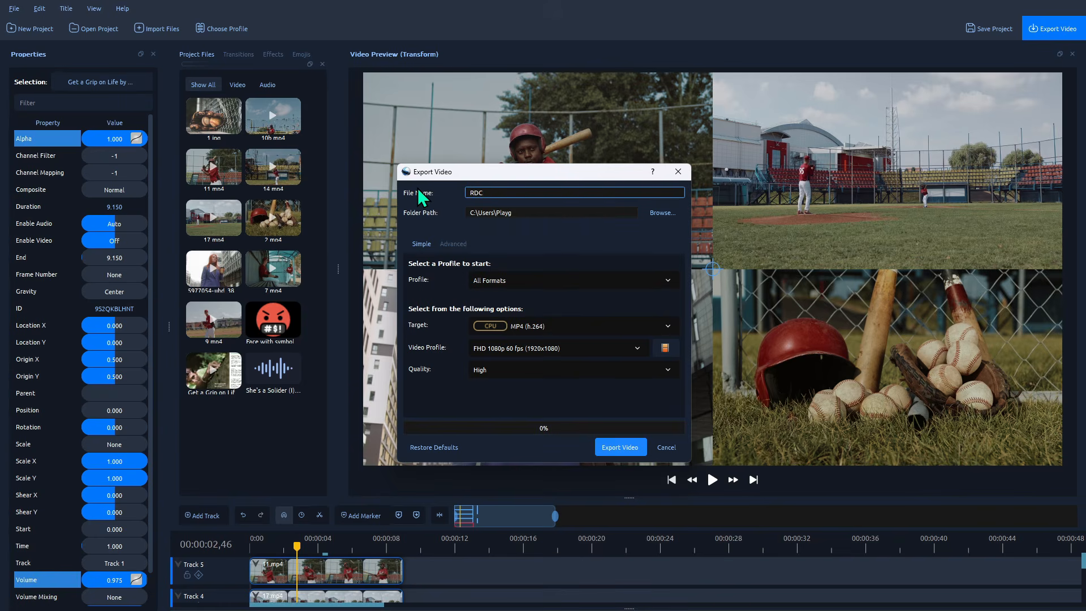
# - Review the export profile and target format choices, keeping All Formats and MP4 (h.264)
pyautogui.click(559, 280)
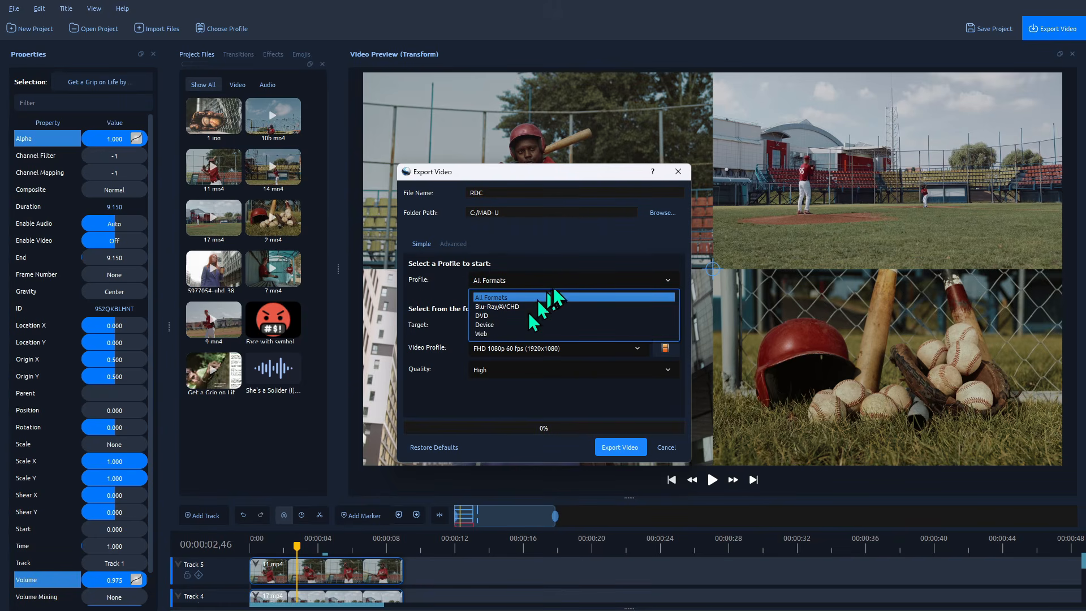
pyautogui.click(556, 281)
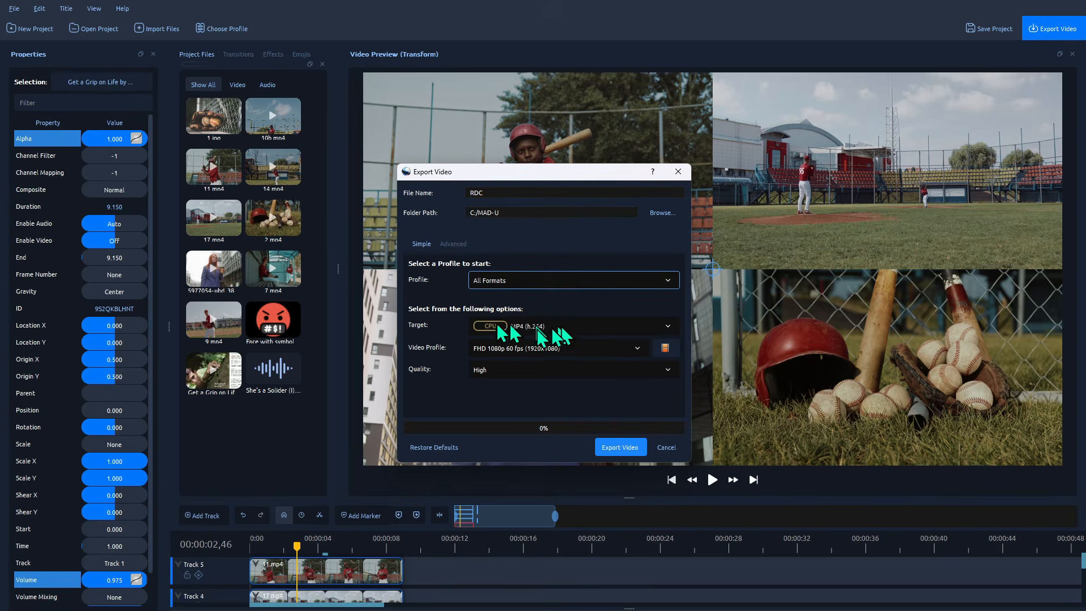
pyautogui.click(617, 326)
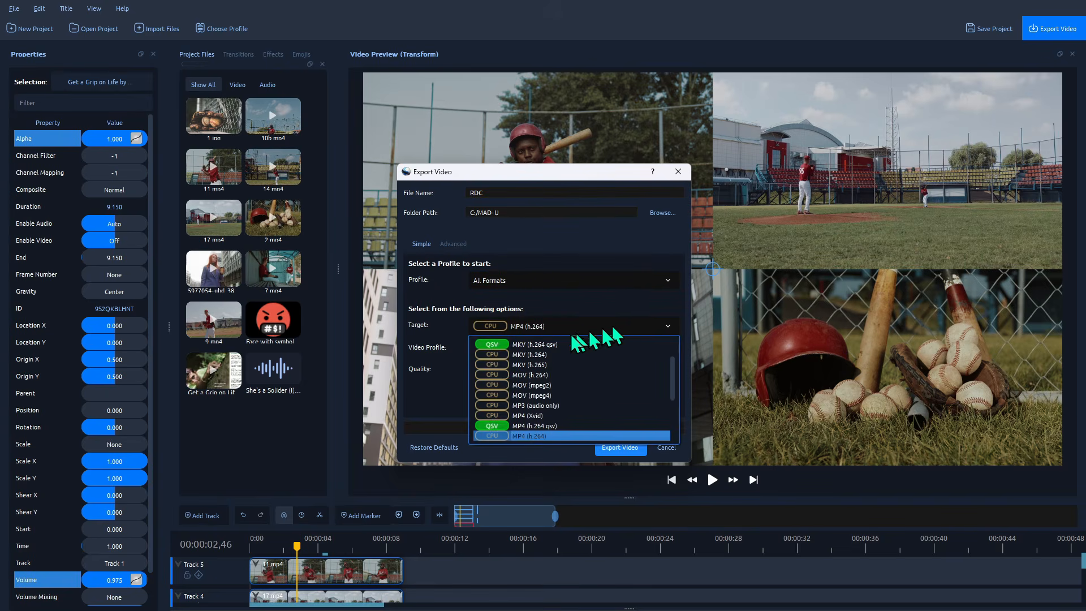
pyautogui.scroll(-1, 594, 436)
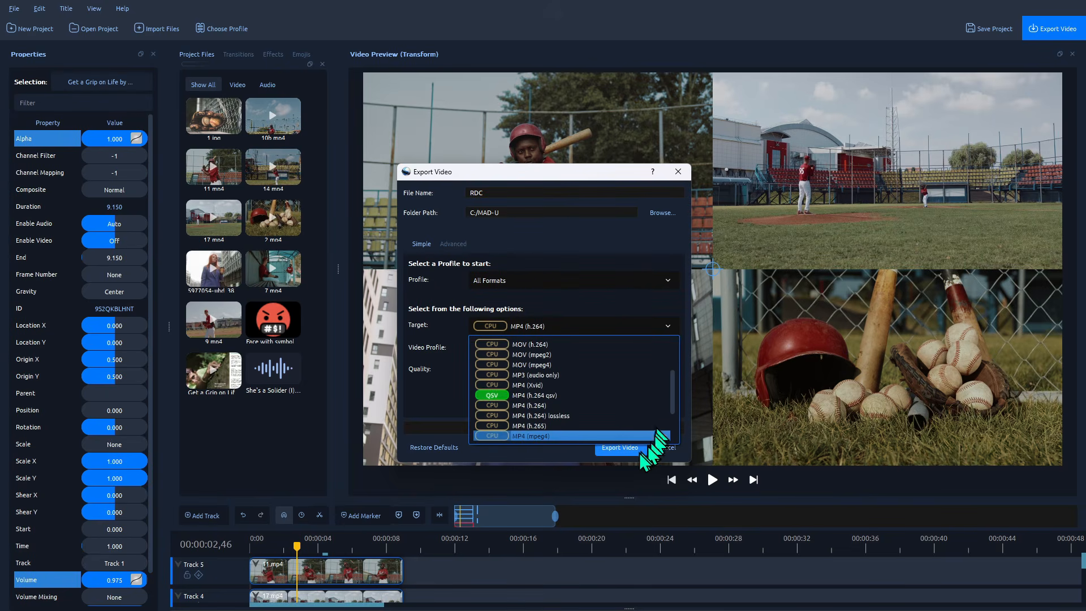
pyautogui.click(553, 453)
# - Keep the video profile FHD 1080p 60 fps (1920x1080) and High quality after checking their options, and start the video export
pyautogui.click(624, 355)
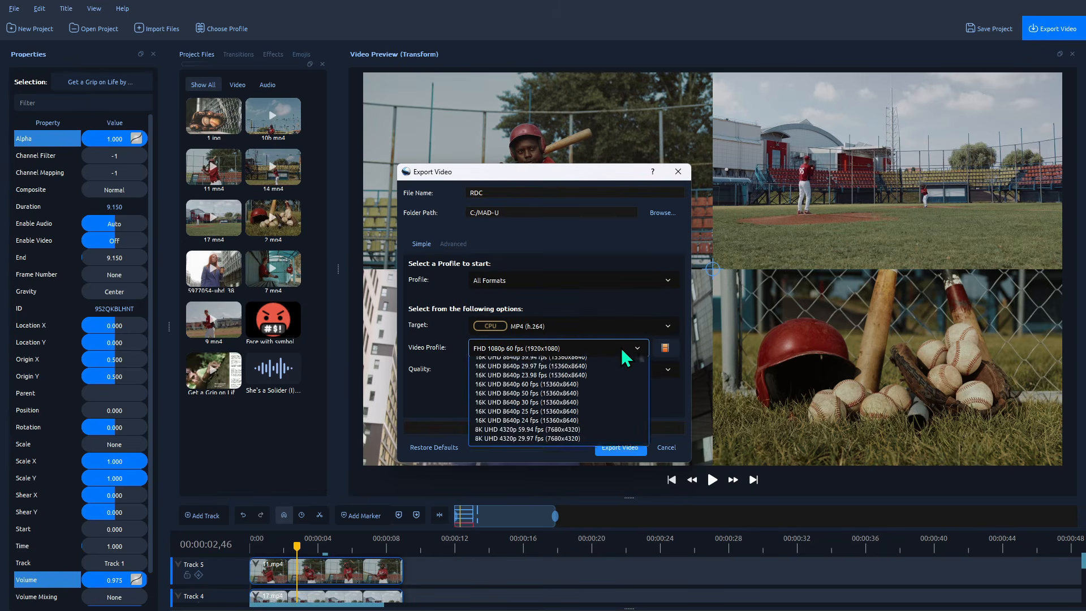
pyautogui.click(625, 354)
pyautogui.click(608, 376)
pyautogui.click(607, 375)
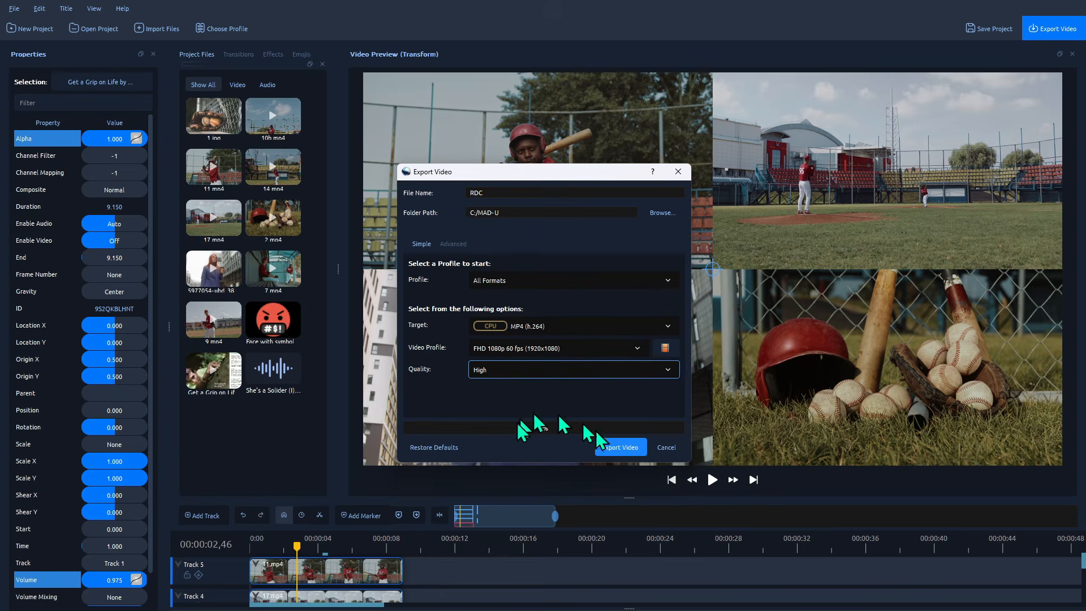
pyautogui.click(627, 447)
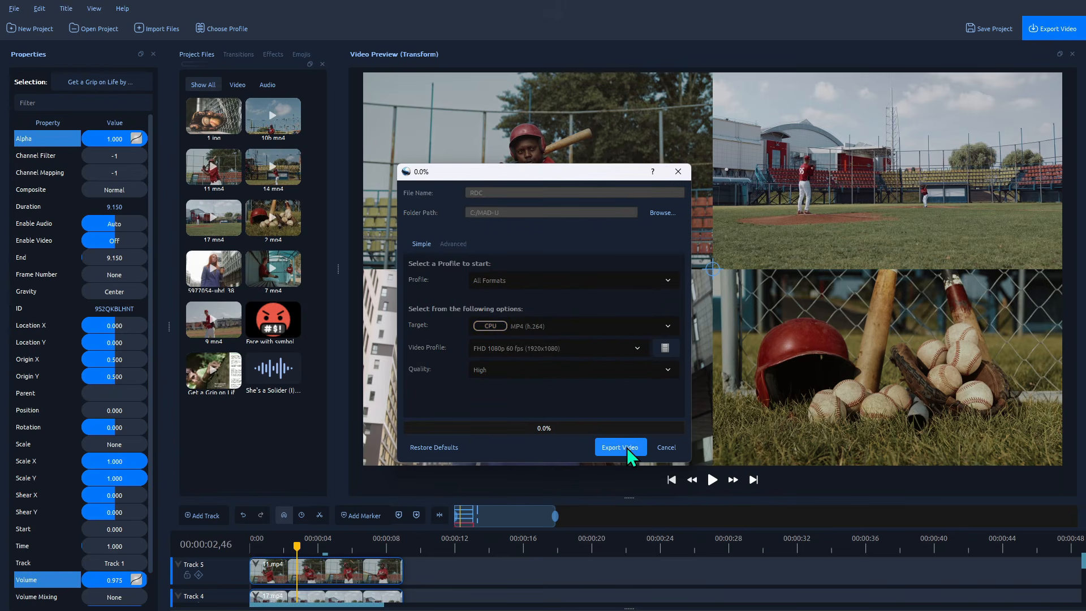